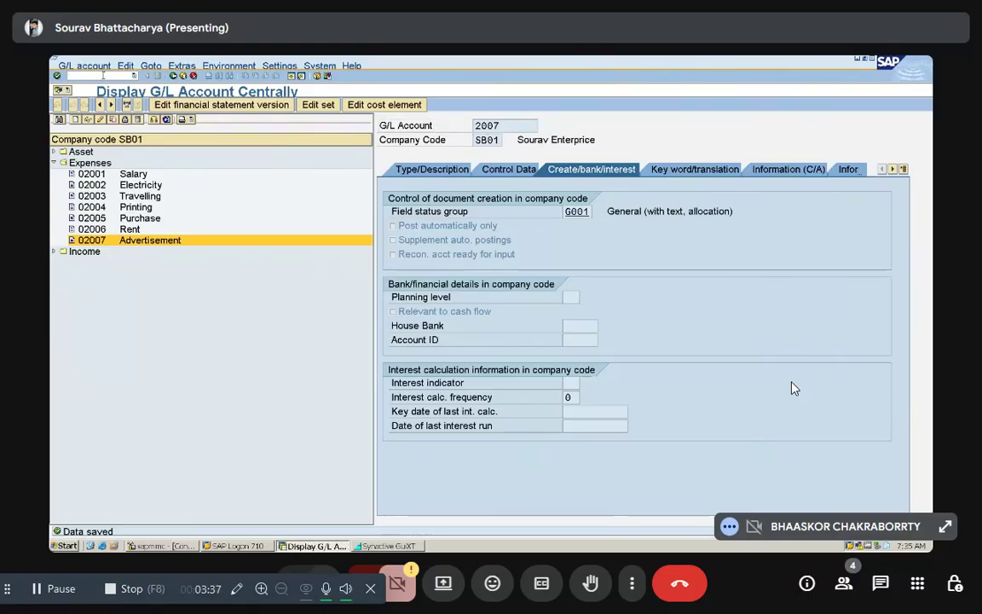
# Step: Try to leave the G/L account display and open transaction OBSNL
pyautogui.click(103, 75)
pyautogui.write('/n')
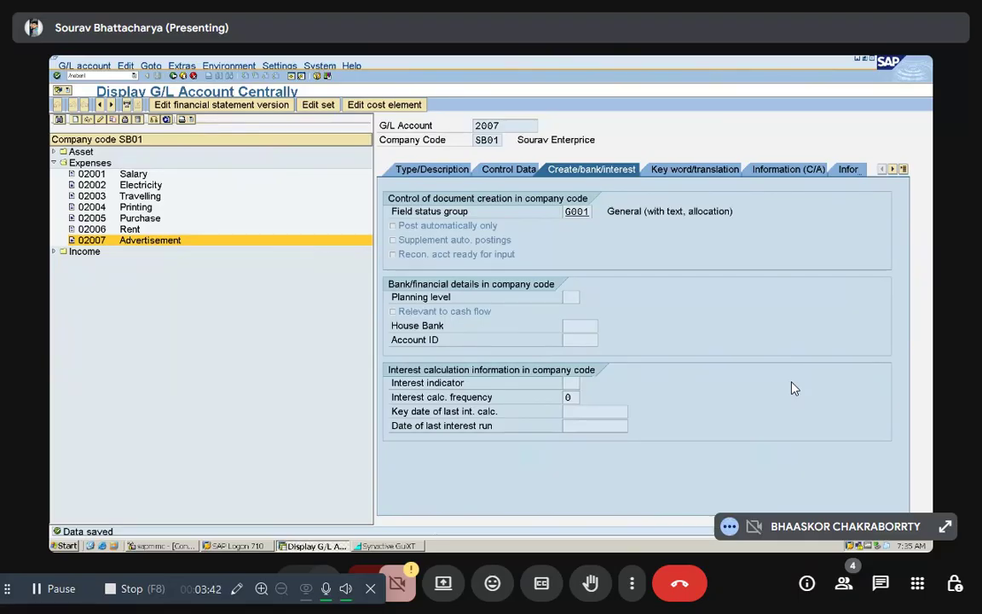
pyautogui.write('obsnl')
pyautogui.press('Return')
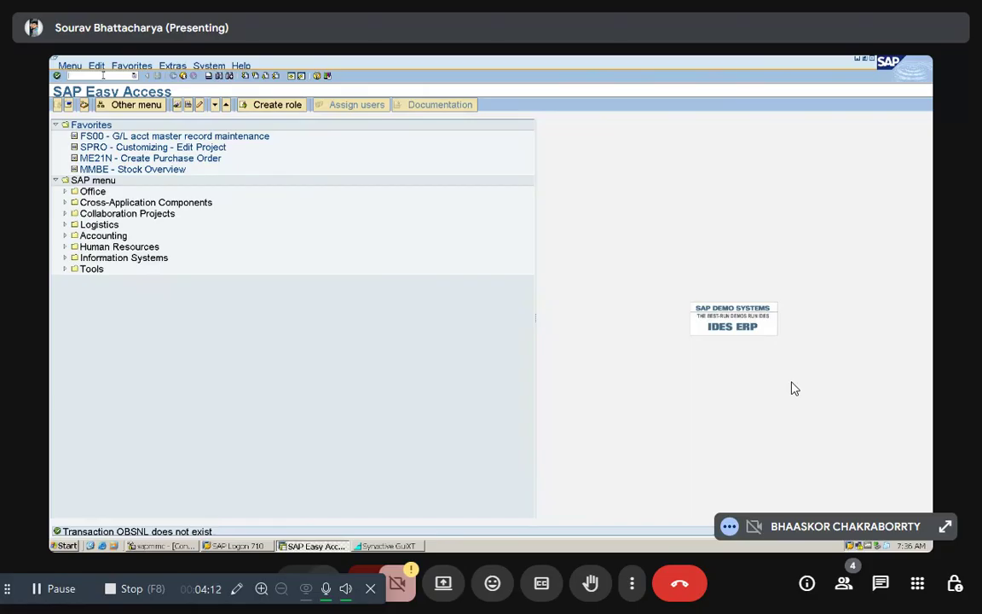
# Step: Open the Document Types maintenance overview through its transaction code
pyautogui.write('/nob')
pyautogui.write('d')
pyautogui.press('Return')
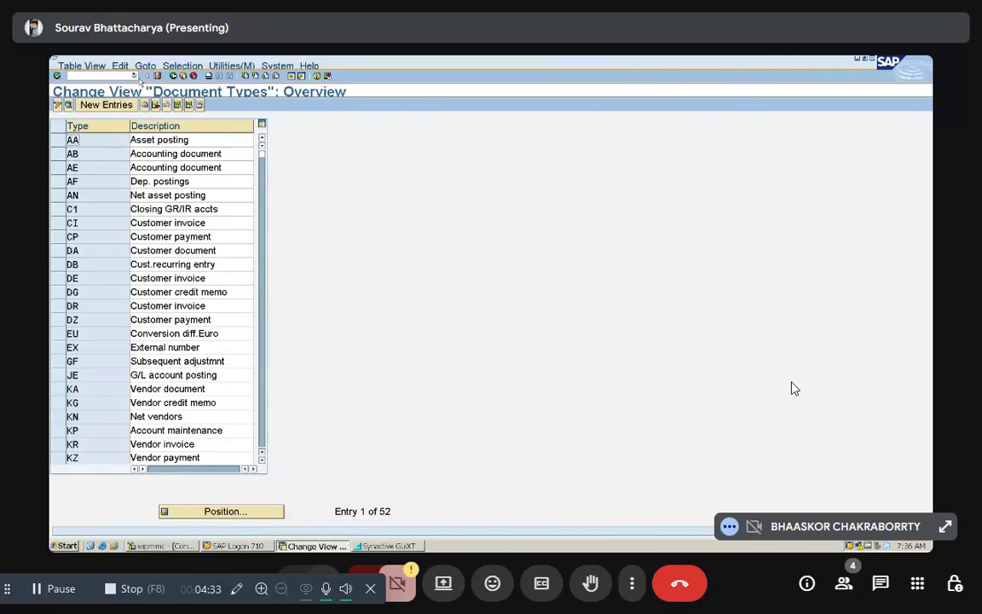
# Step: Position the document type list at SA and open the details of the G/L account document type
pyautogui.click(272, 511)
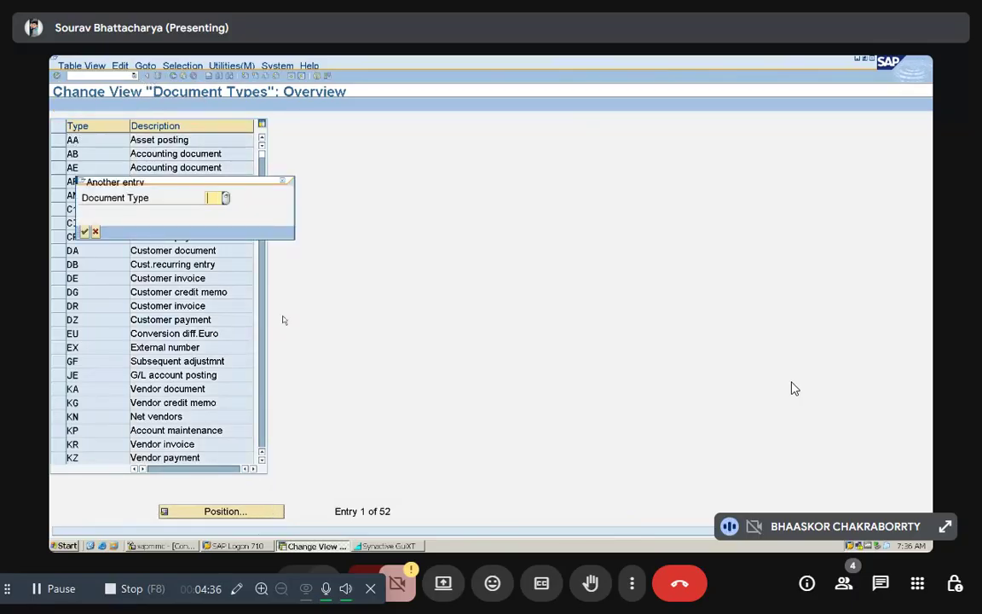
pyautogui.write('sa')
pyautogui.click(85, 231)
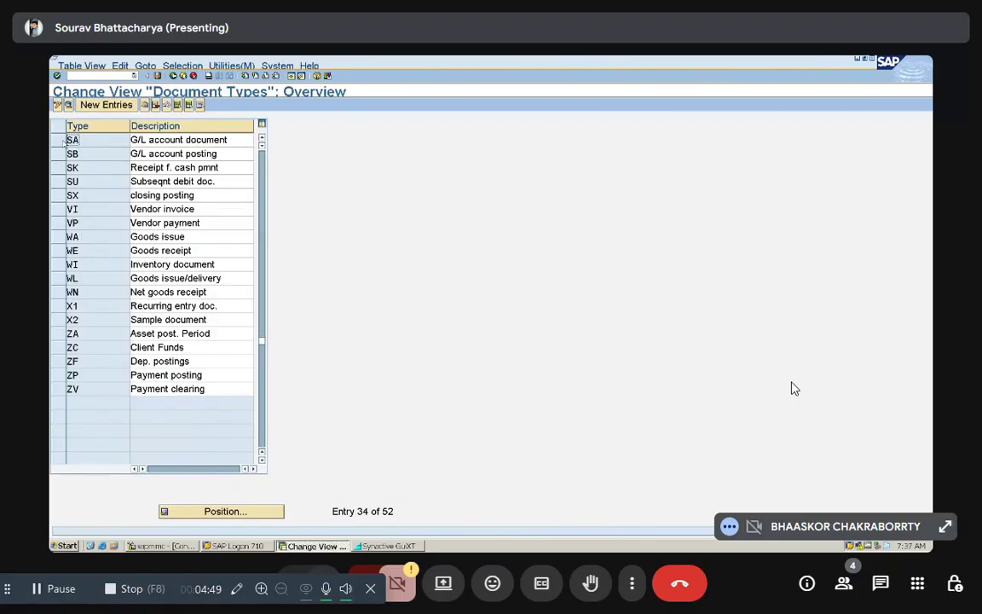
pyautogui.click(62, 141)
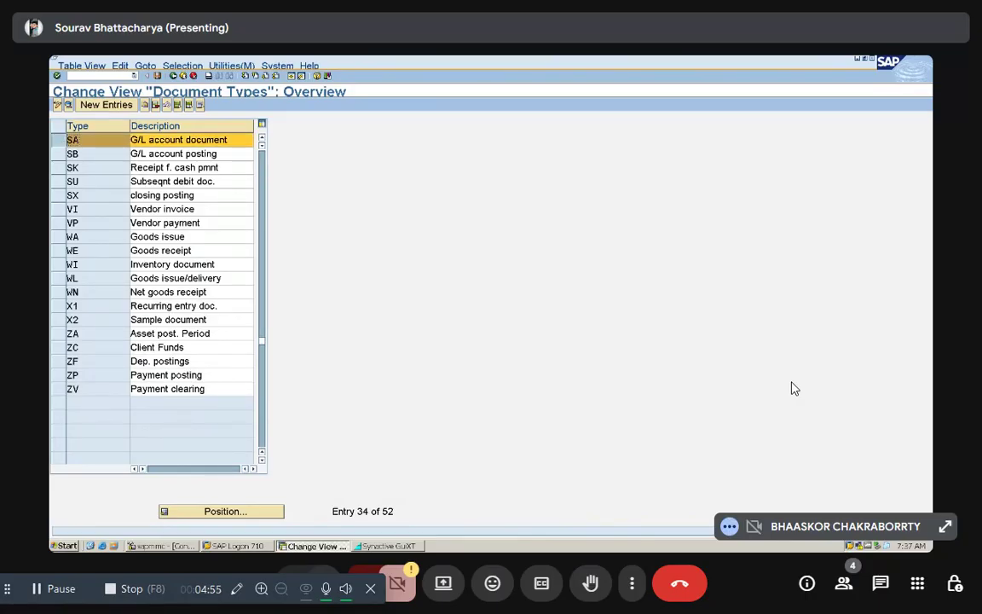
pyautogui.doubleClick(70, 139)
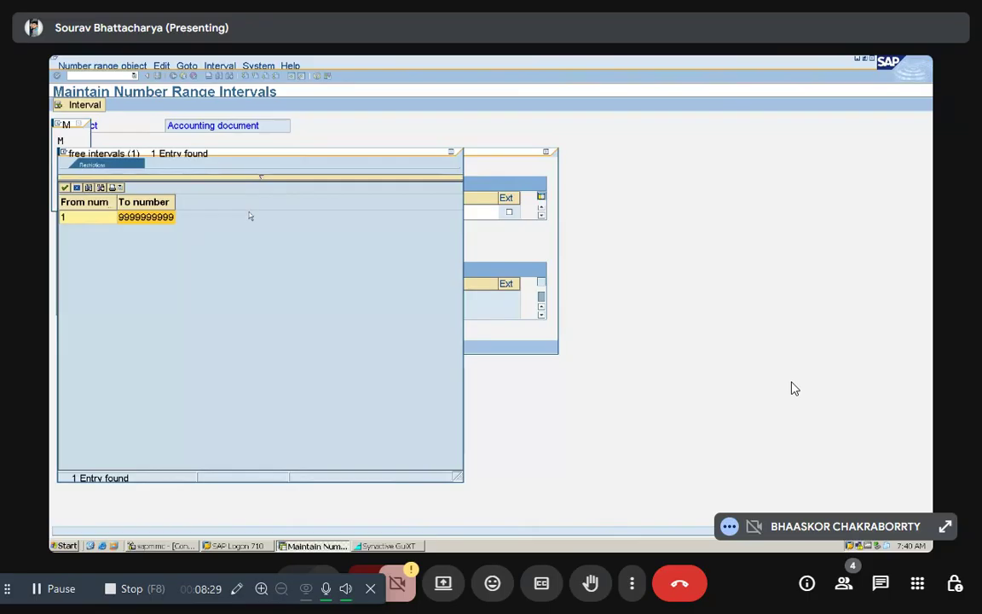
# Step: Insert accounting document number range interval 01 for 2025, running from 1 to 1000, and save it
pyautogui.doubleClick(154, 219)
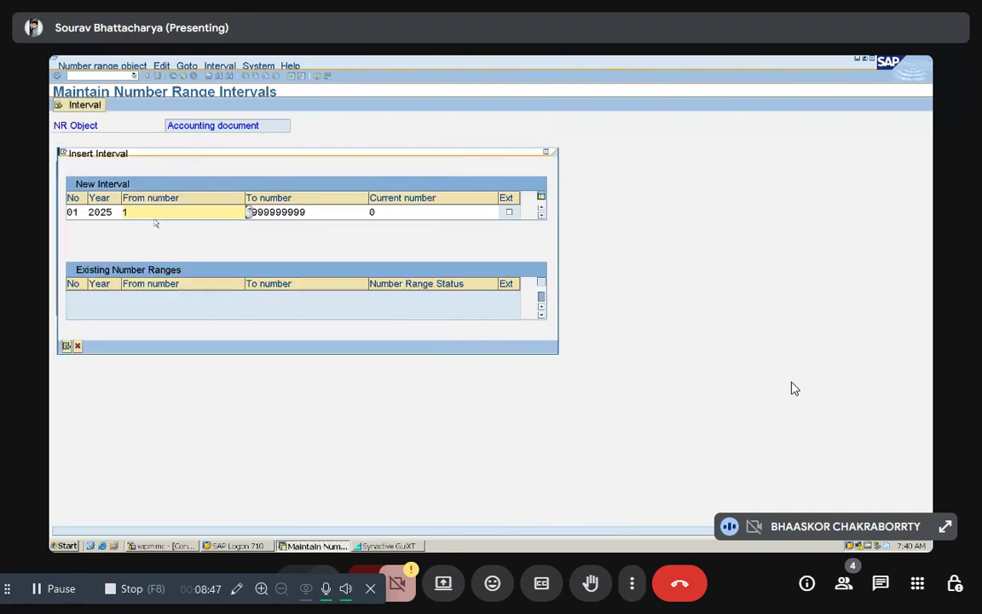
pyautogui.click(327, 212)
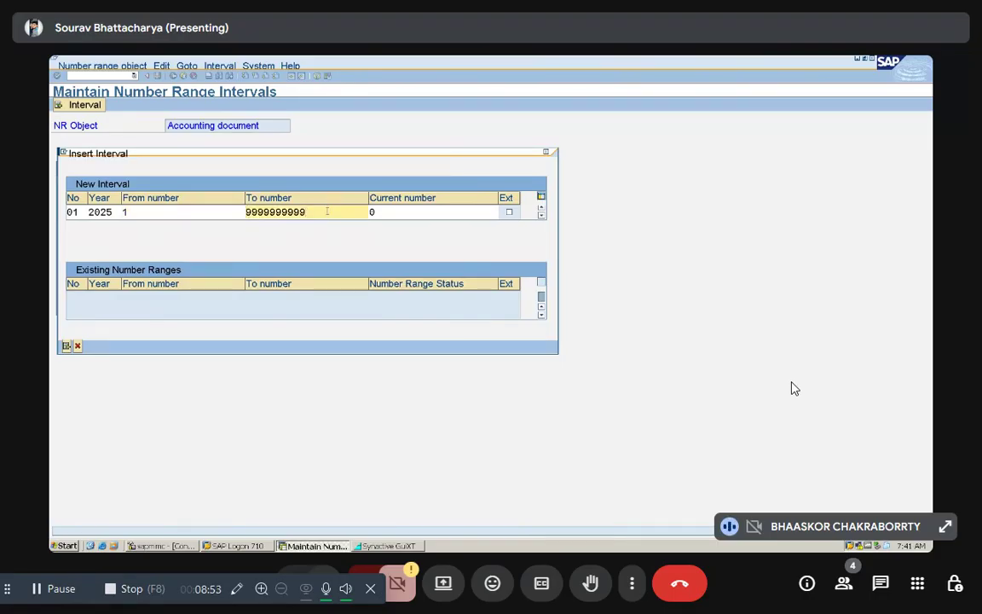
pyautogui.press('BackSpace')
pyautogui.press('BackSpace')
pyautogui.press('BackSpace')
pyautogui.press('BackSpace')
pyautogui.press('BackSpace')
pyautogui.press('BackSpace')
pyautogui.press('BackSpace')
pyautogui.press('BackSpace')
pyautogui.press('BackSpace')
pyautogui.press('BackSpace')
pyautogui.write('1000')
pyautogui.press('Return')
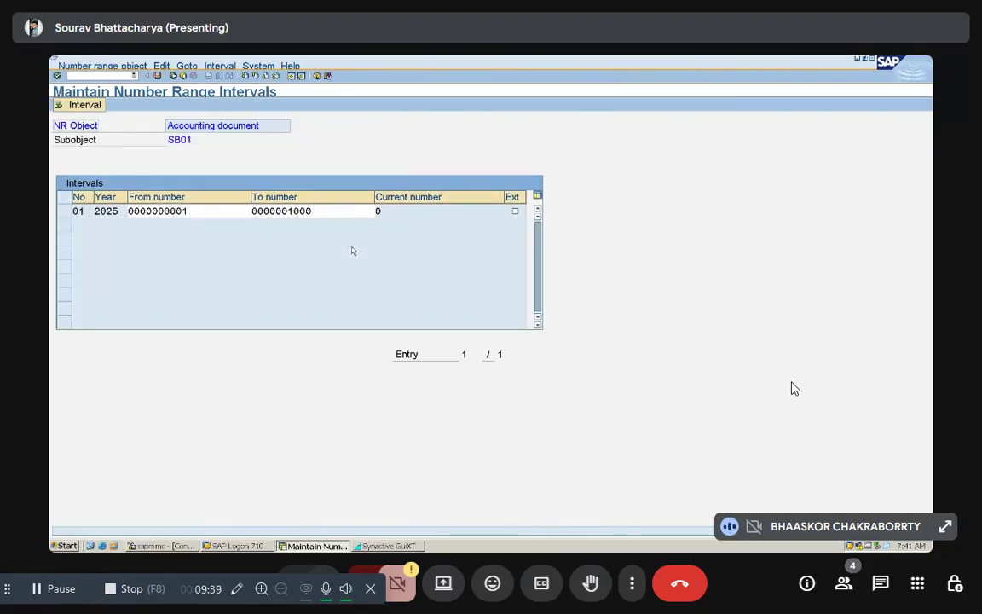
pyautogui.hotkey('ctrl', 's')
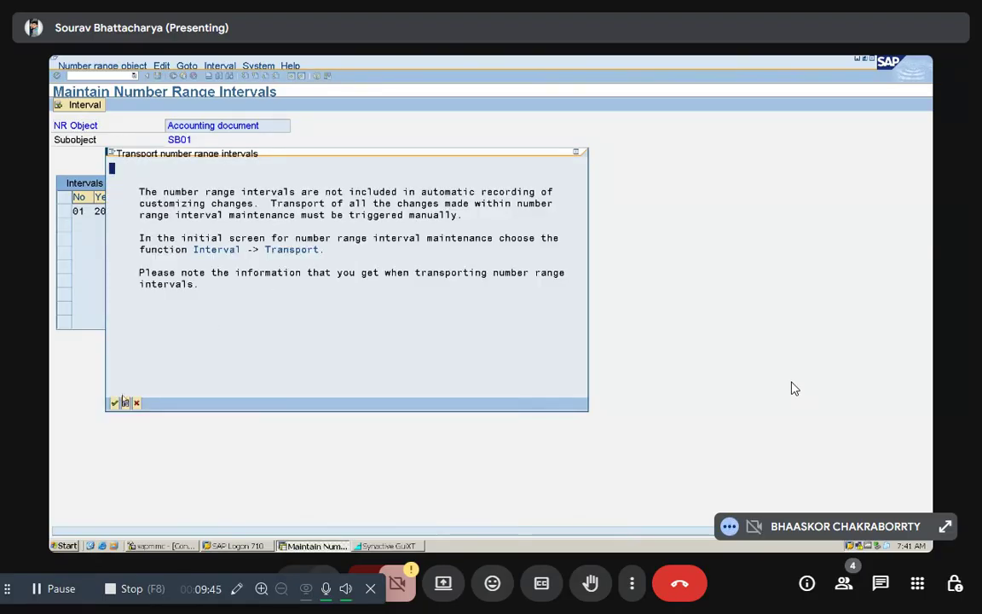
pyautogui.click(115, 403)
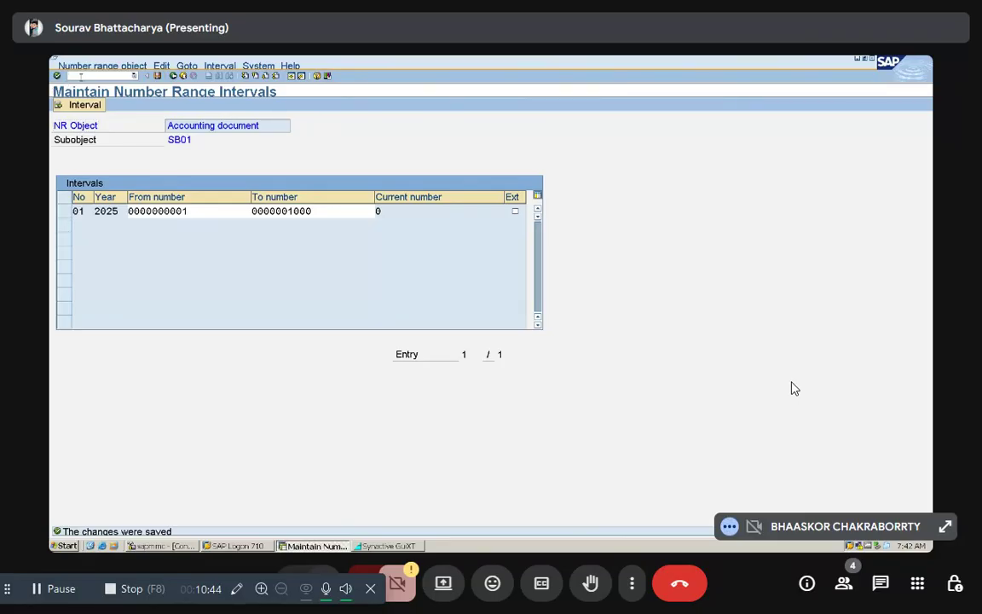
# Step: Open the G/L account posting transaction and set the document date to 08.12.2025
pyautogui.write('/nf-02')
pyautogui.press('Return')
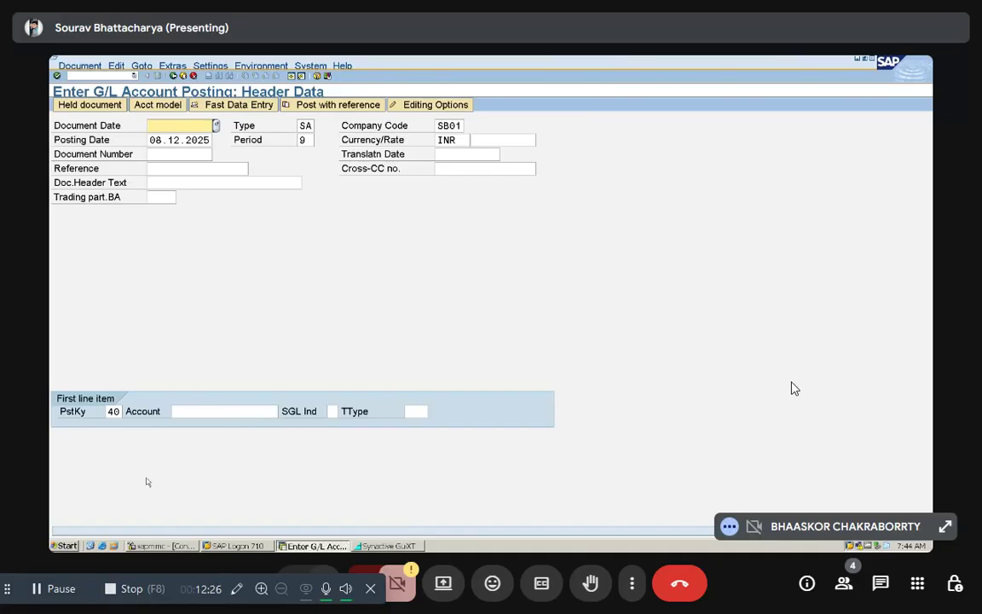
pyautogui.write('08.12.2025')
pyautogui.click(165, 153)
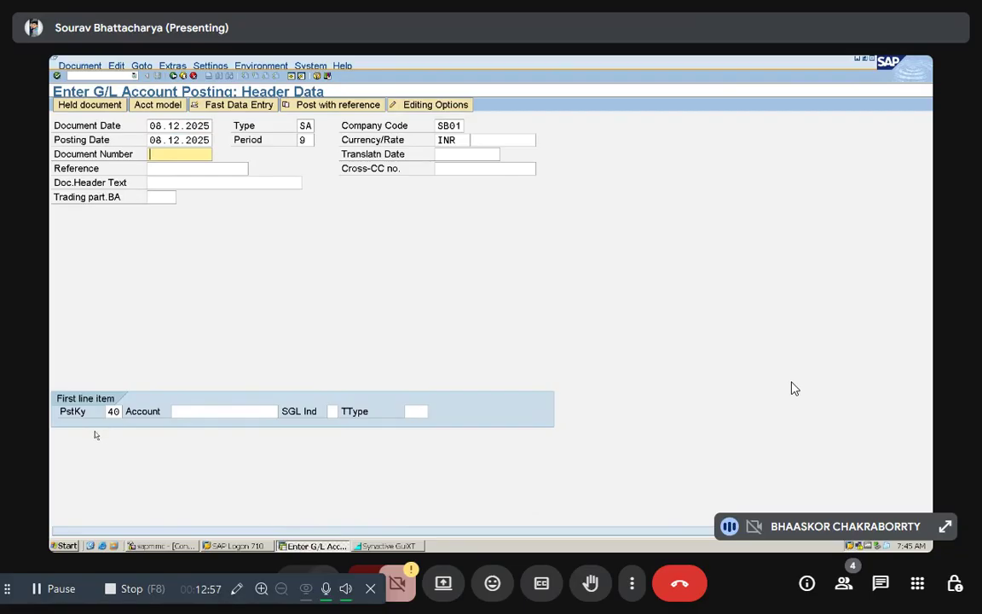
# Step: Look up and choose the Salary G/L account for the first line item, and open its debit entry
pyautogui.click(179, 410)
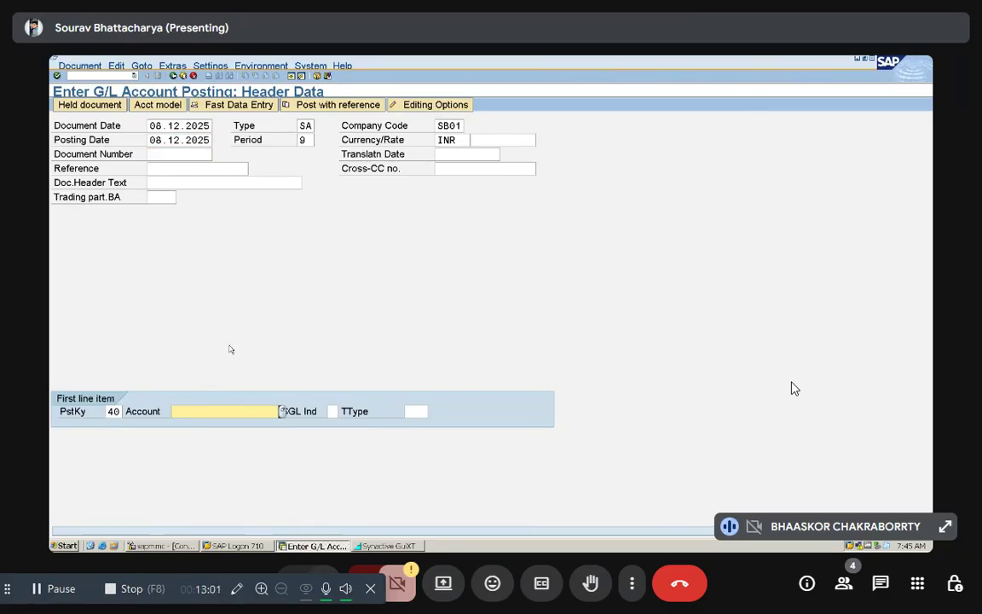
pyautogui.click(282, 410)
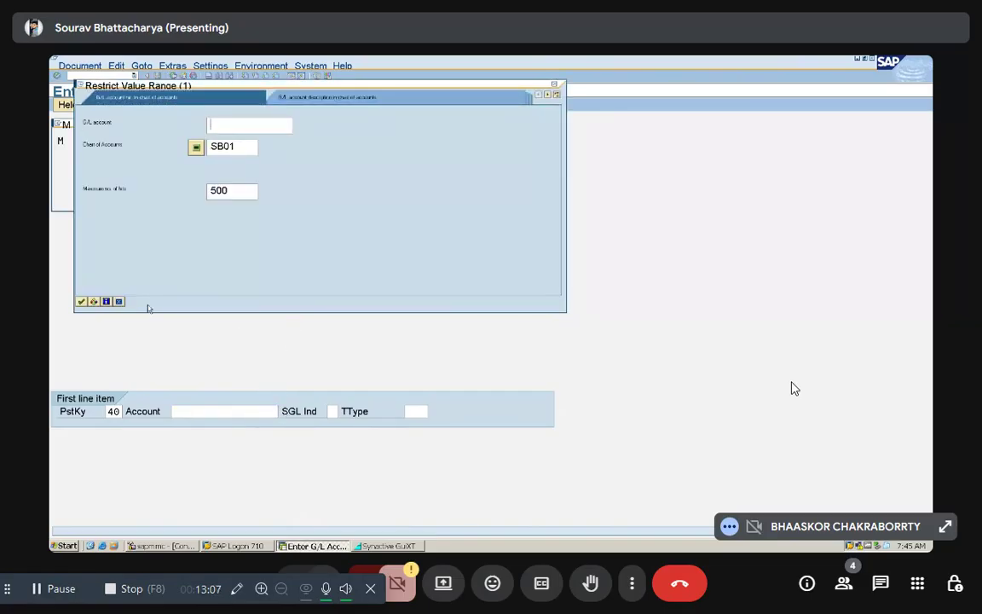
pyautogui.click(81, 302)
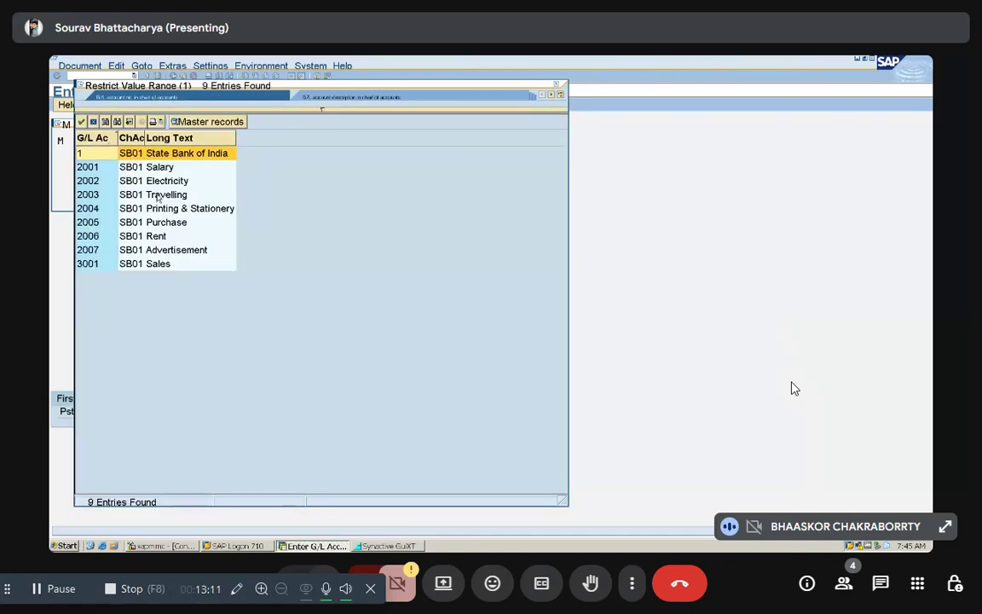
pyautogui.doubleClick(158, 168)
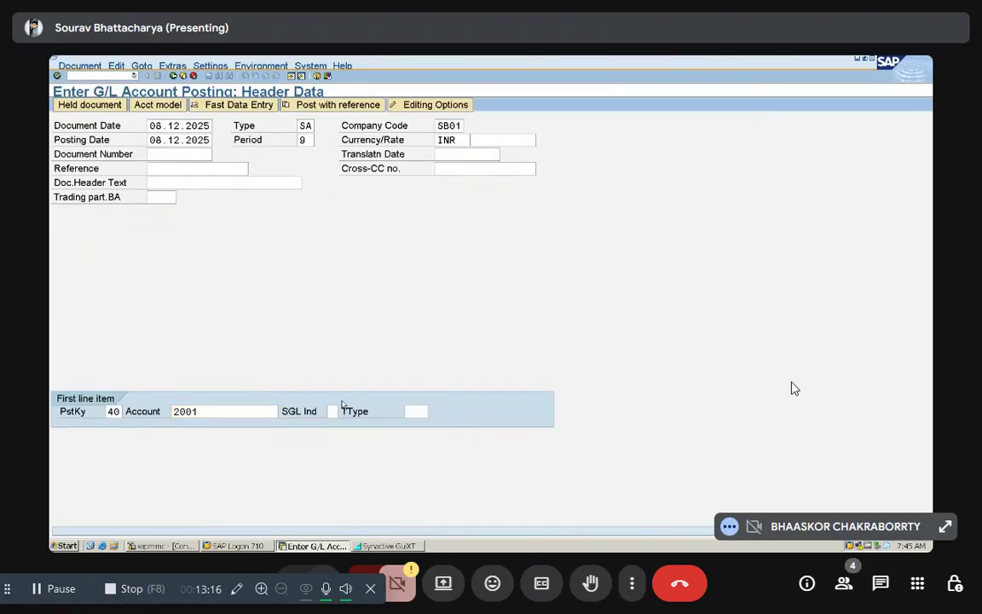
pyautogui.press('Return')
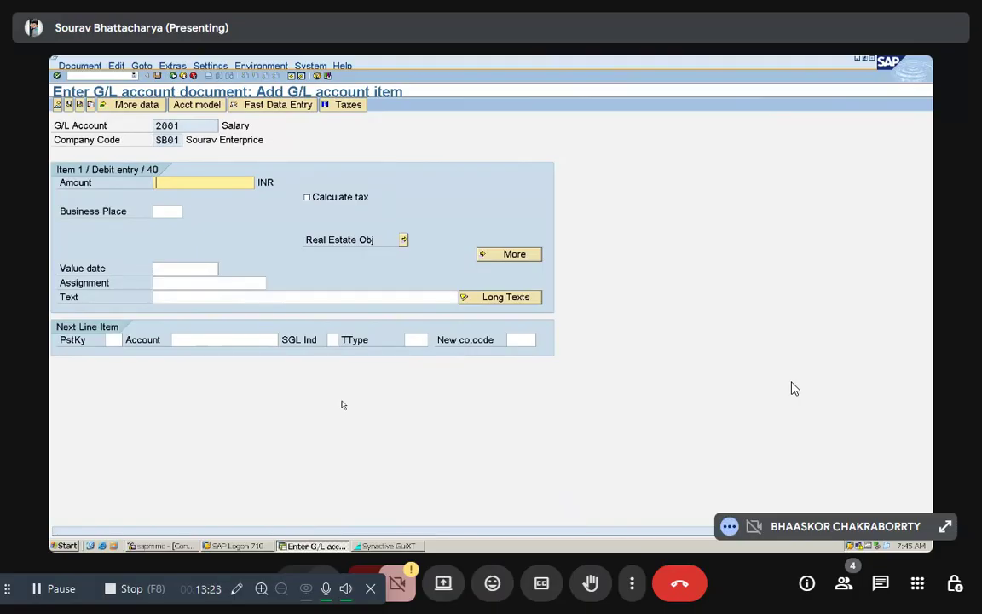
# Step: Set the Salary debit item's amount to 20000 INR and its text to "Salary Paid"
pyautogui.write('20000')
pyautogui.click(180, 297)
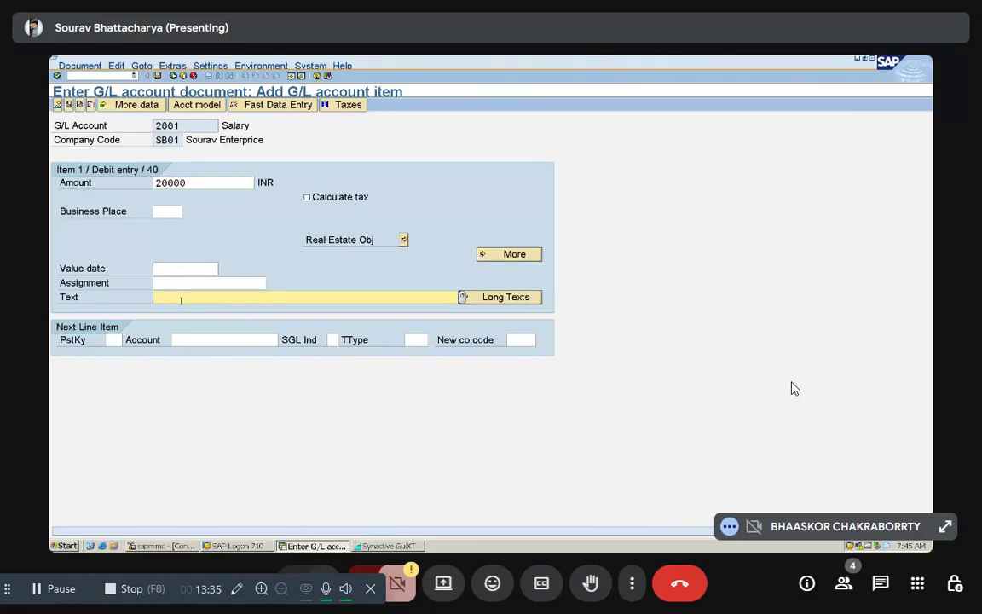
pyautogui.write('Salary Paid')
# Step: Add a credit line item with posting key 50 for the State Bank of India account and an amount of 20000 INR
pyautogui.click(112, 339)
pyautogui.write('50')
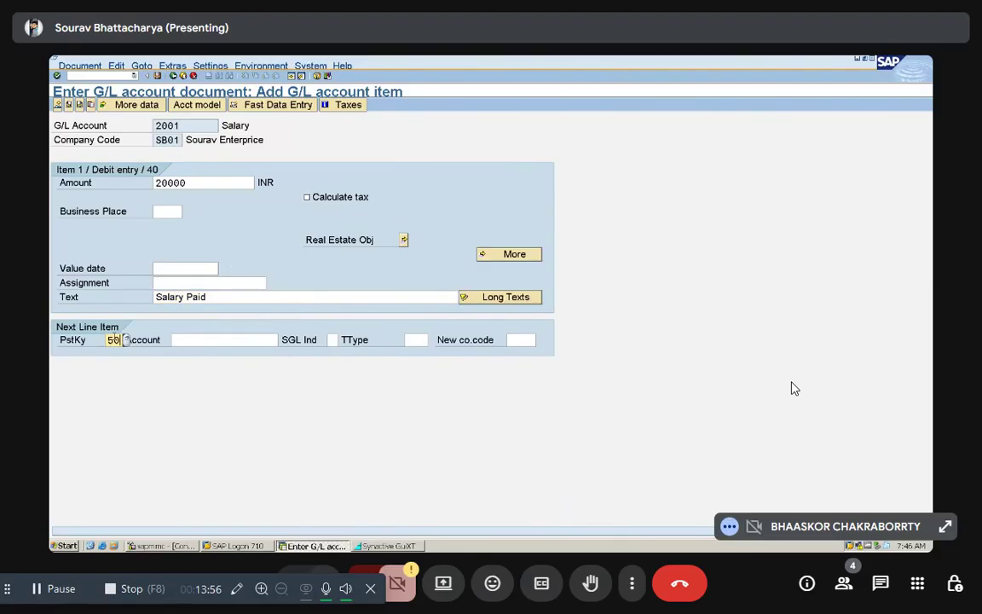
pyautogui.click(222, 340)
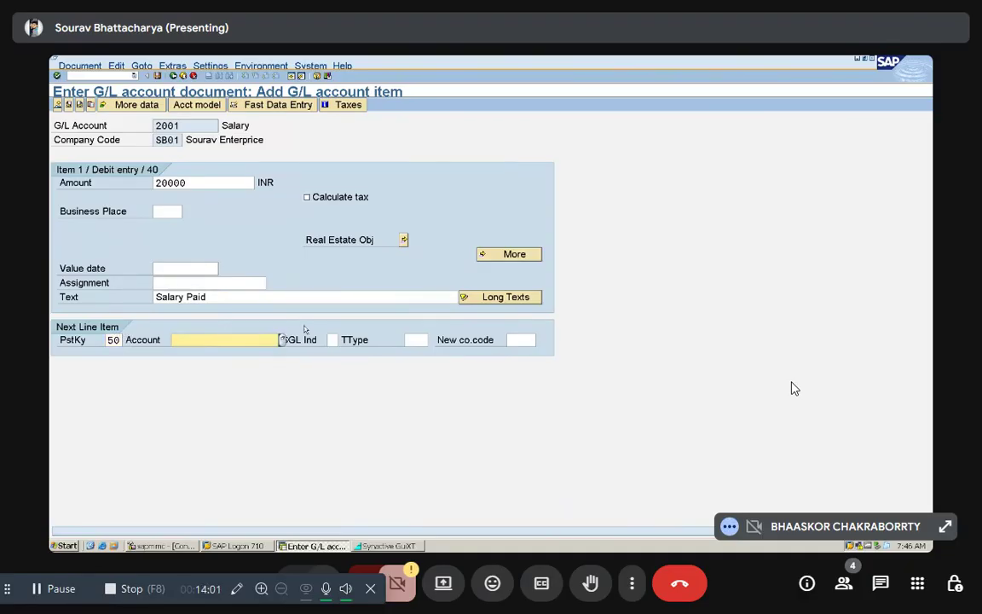
pyautogui.click(280, 340)
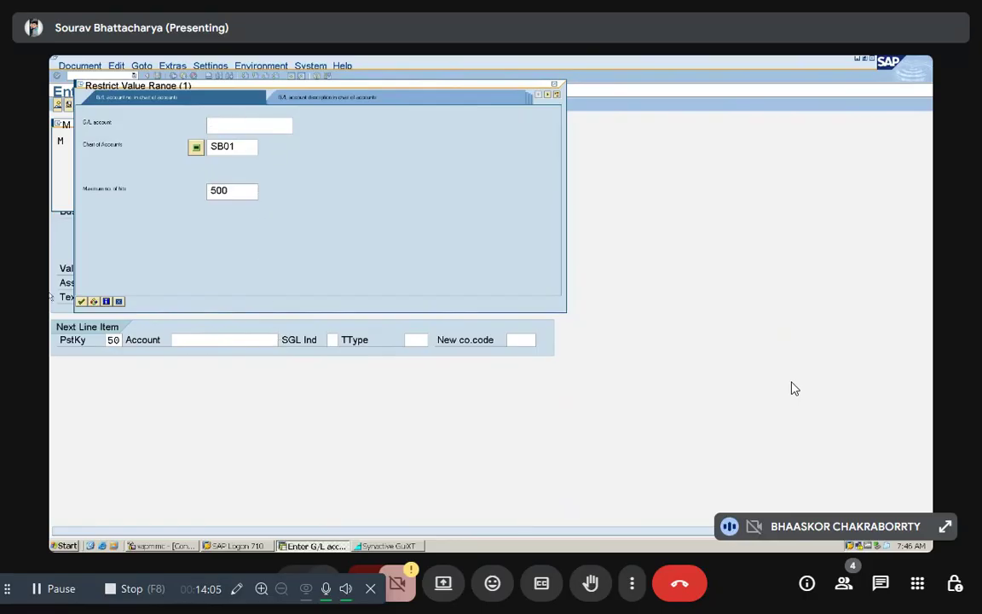
pyautogui.click(81, 300)
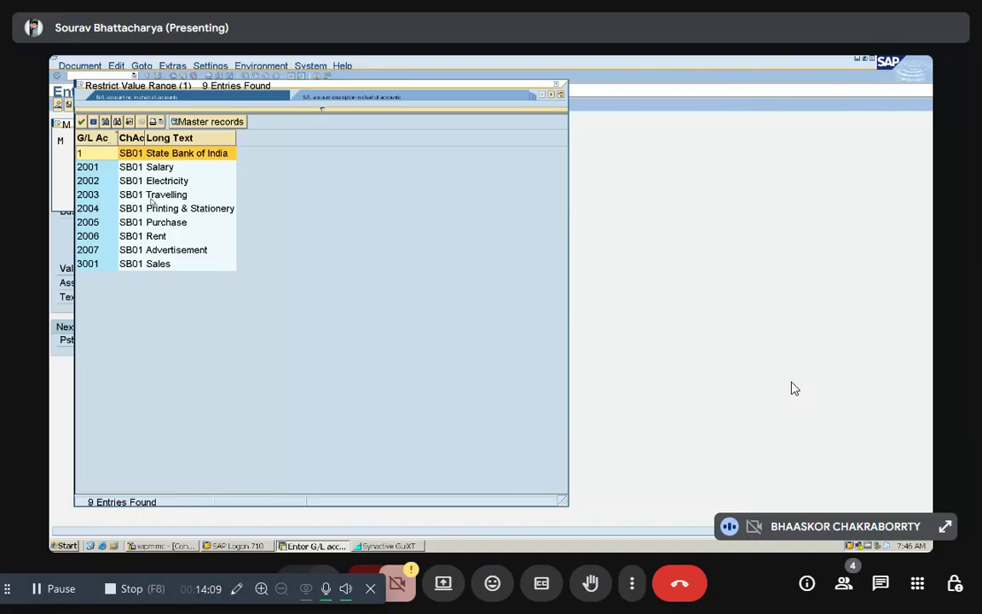
pyautogui.doubleClick(162, 153)
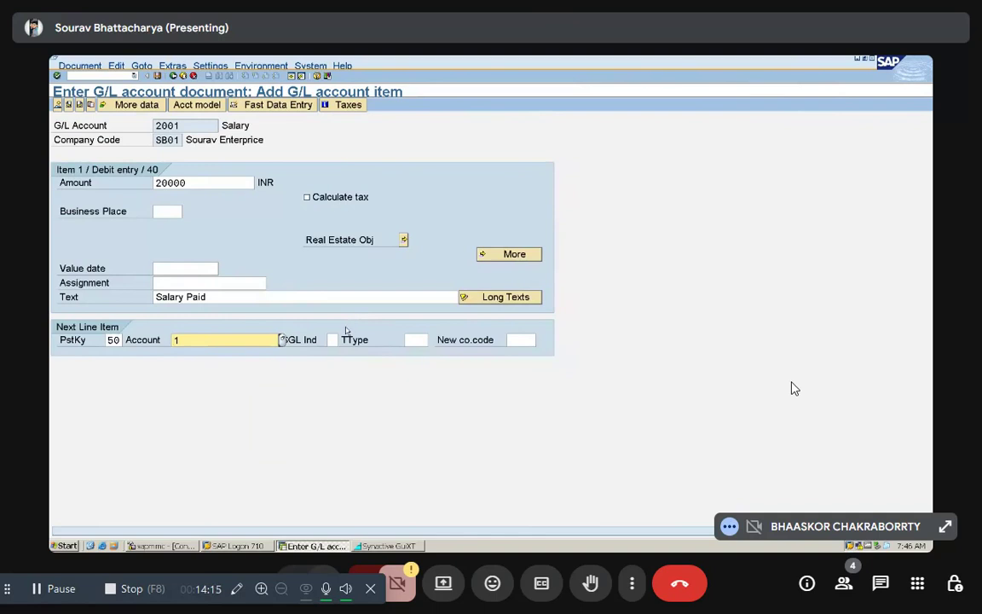
pyautogui.press('Return')
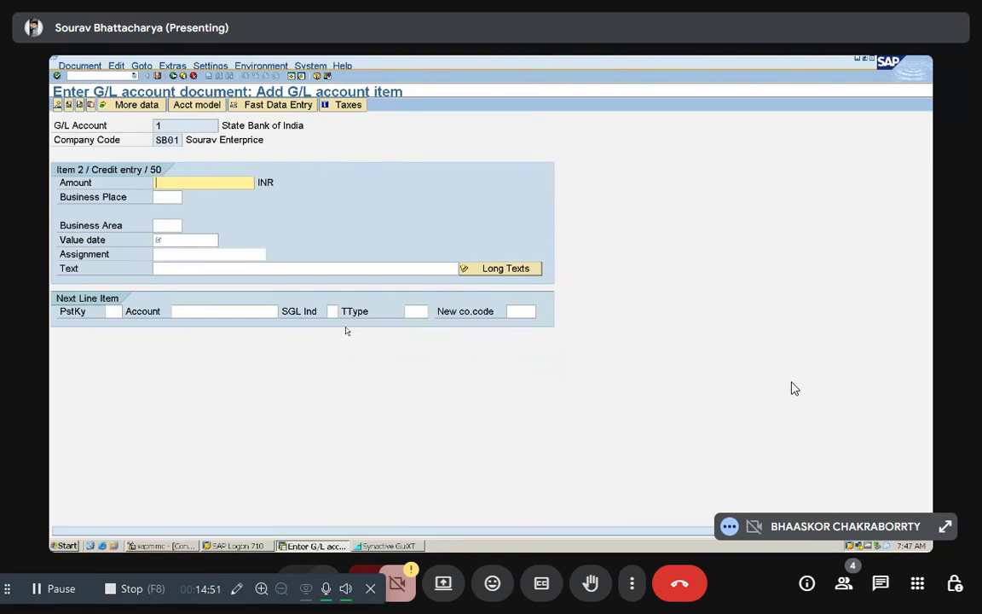
pyautogui.write('20000')
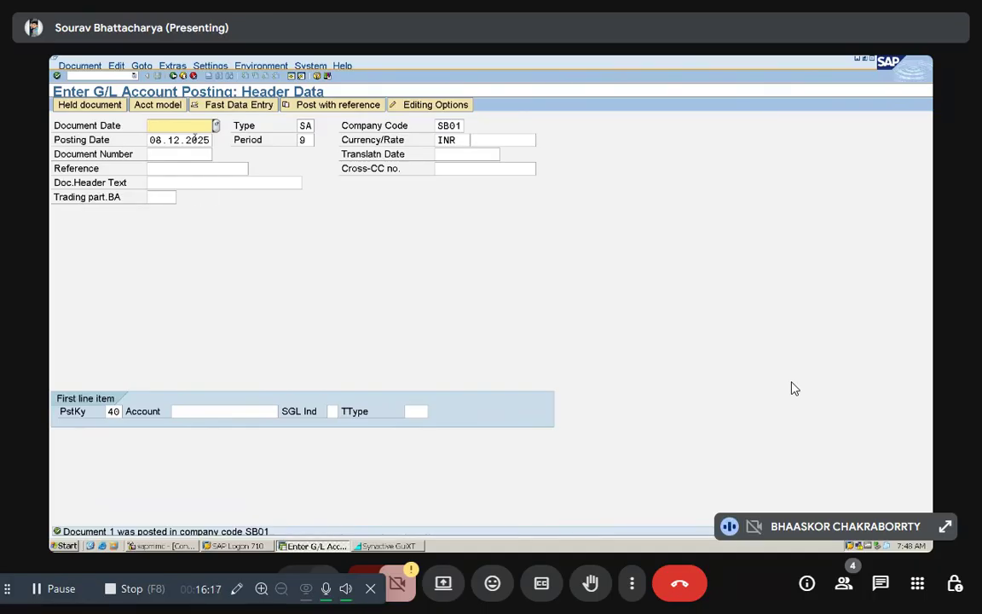
# Step: Set the document date of the second G/L posting to 08.12.2025
pyautogui.write('08.12.2025')
pyautogui.click(179, 153)
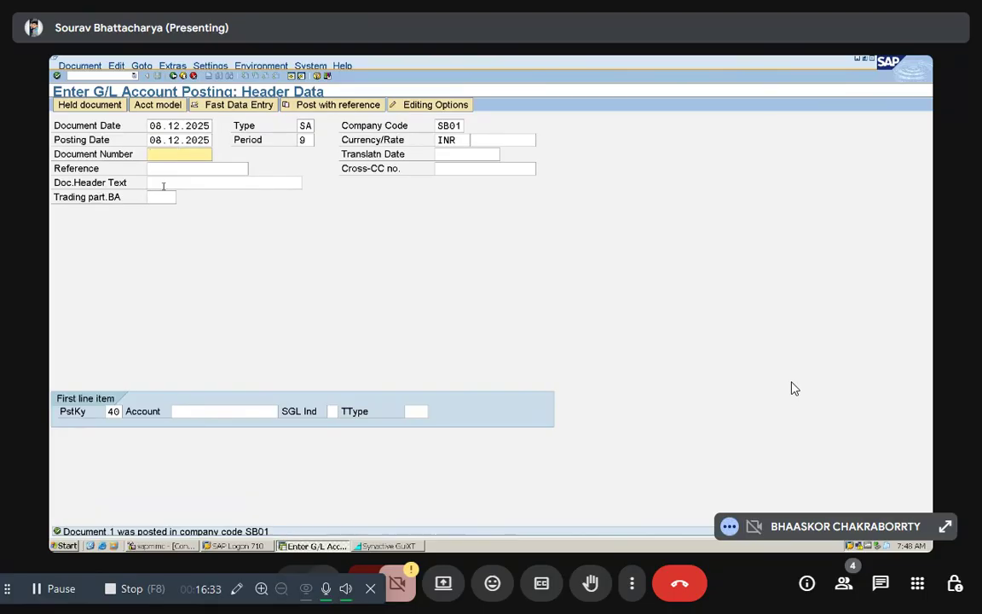
# Step: Look up and choose the Electricity G/L account for the first line item, and open its debit entry
pyautogui.click(187, 411)
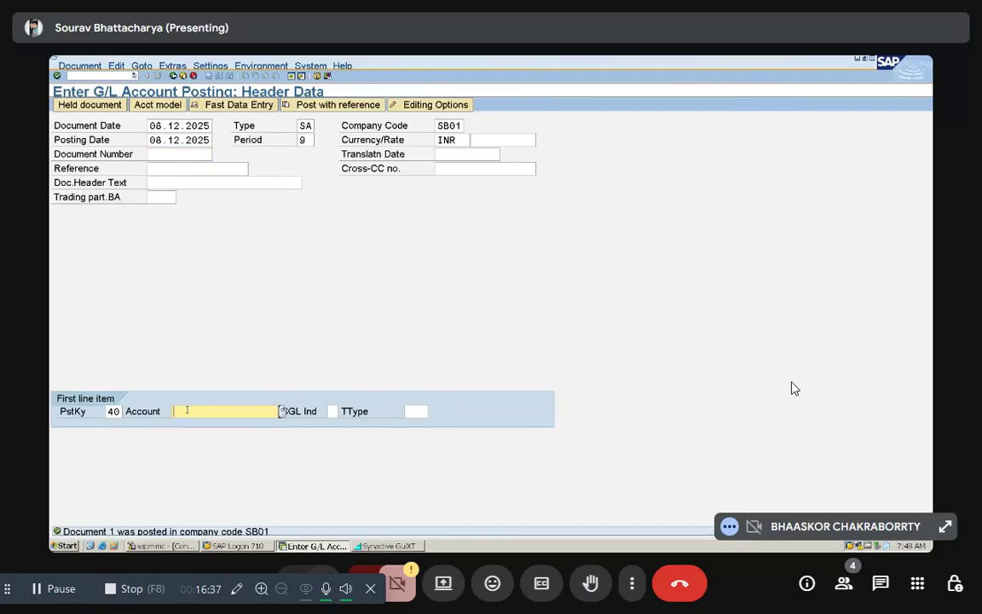
pyautogui.click(276, 411)
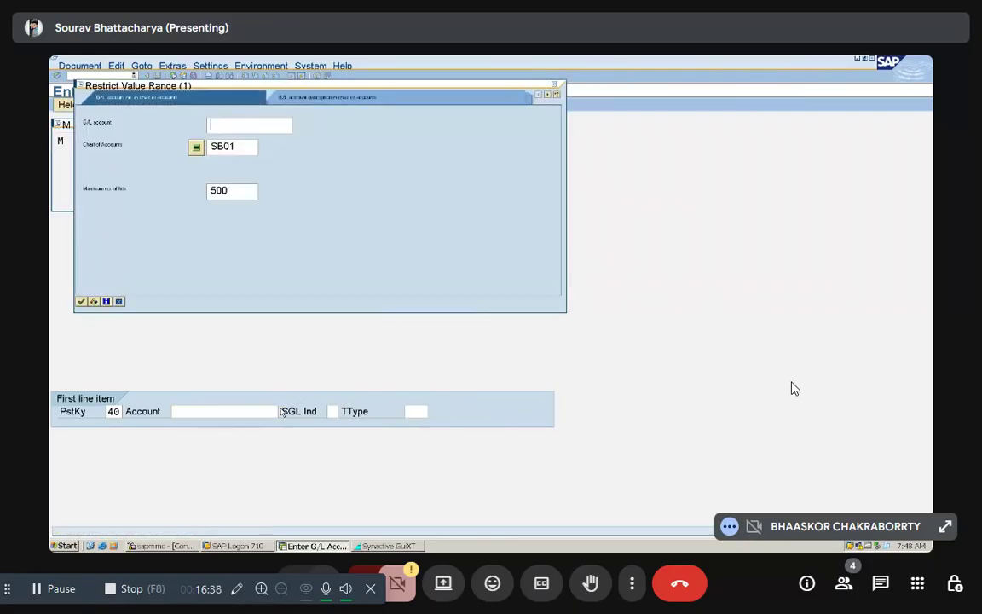
pyautogui.click(81, 301)
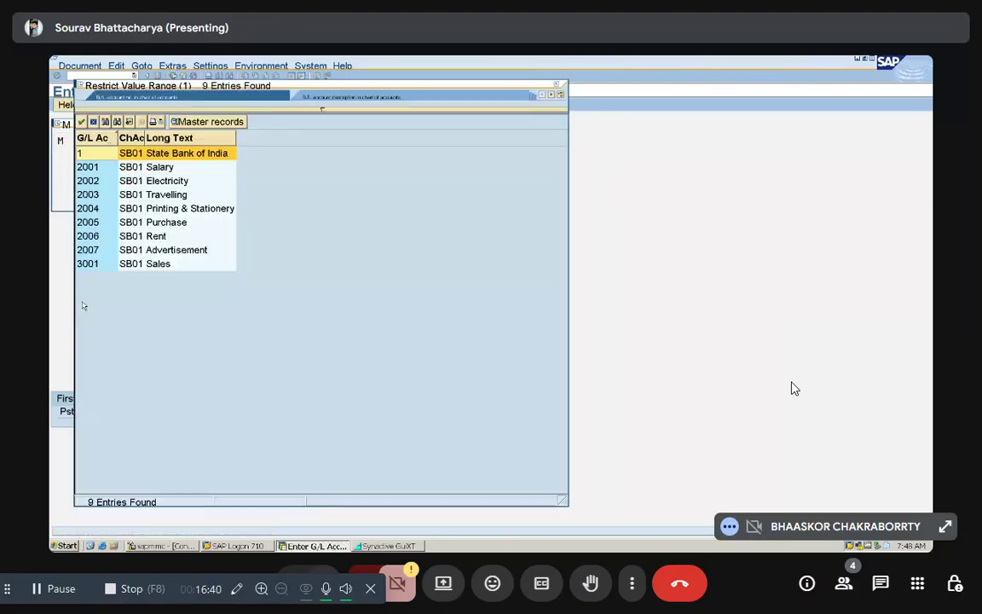
pyautogui.click(166, 183)
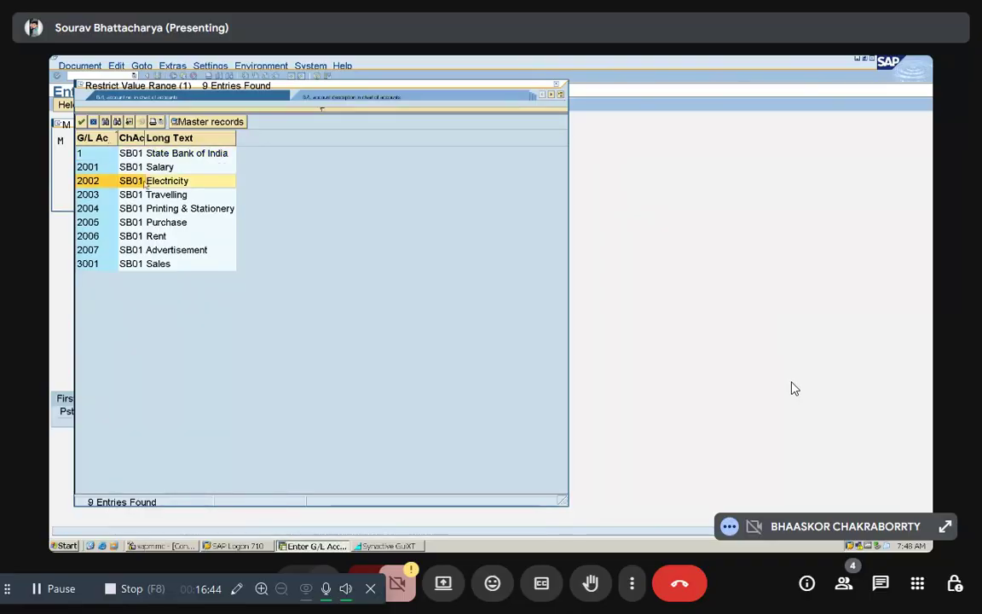
pyautogui.doubleClick(166, 182)
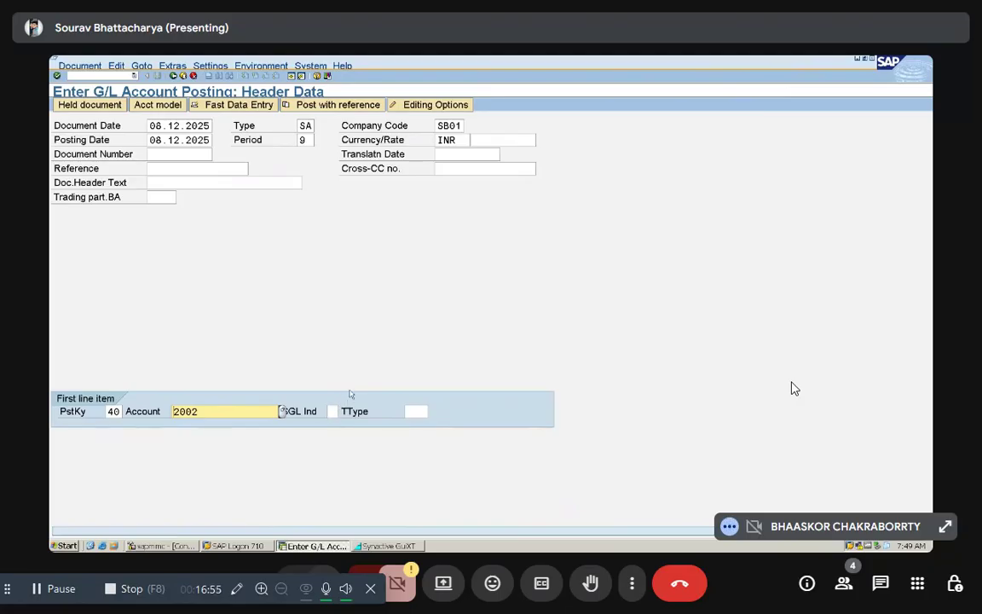
pyautogui.press('Return')
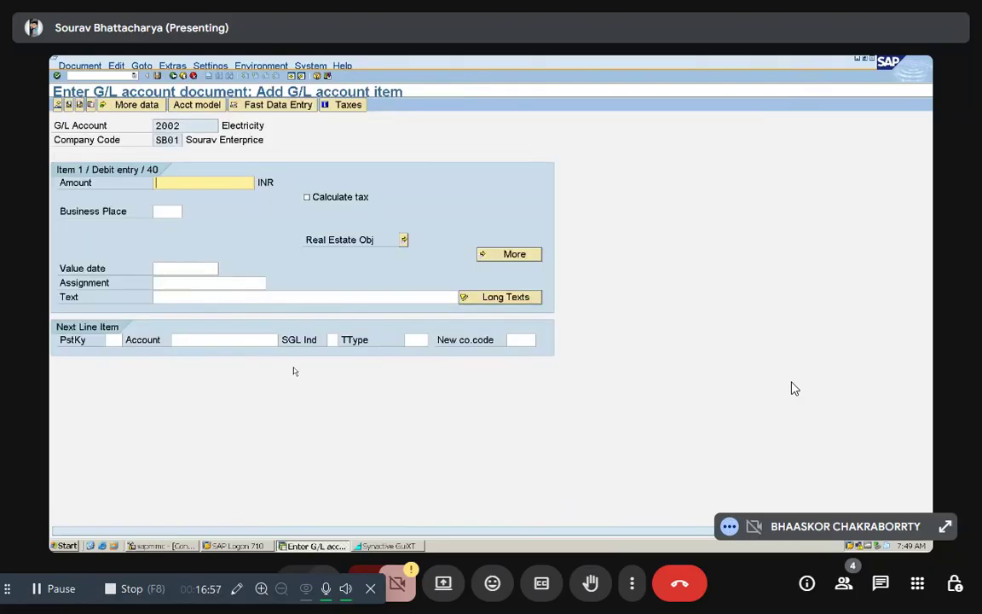
# Step: Set the Electricity debit item's amount to 10000 INR and its text to "Bill paid"
pyautogui.write('10000')
pyautogui.click(169, 294)
pyautogui.write('Bill paid')
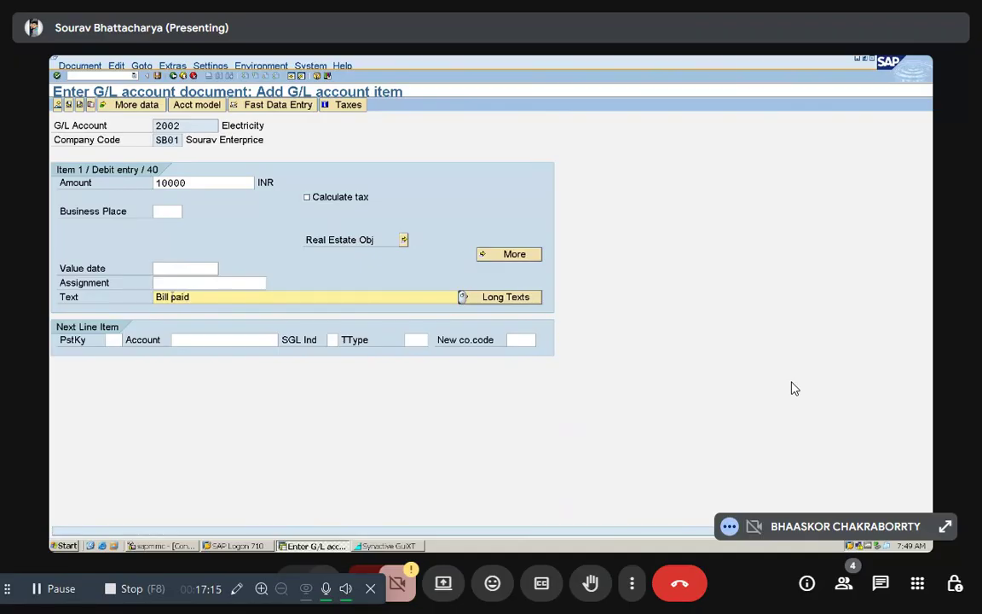
# Step: Add a next line item with posting key 50, look up the State Bank of India account for it, and open its credit entry
pyautogui.click(117, 339)
pyautogui.write('50')
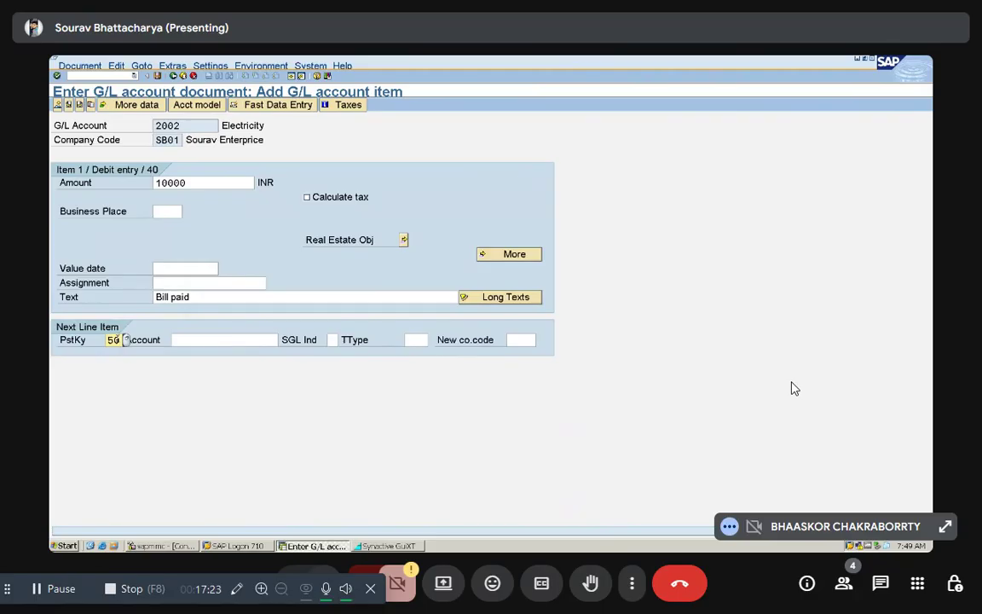
pyautogui.click(173, 340)
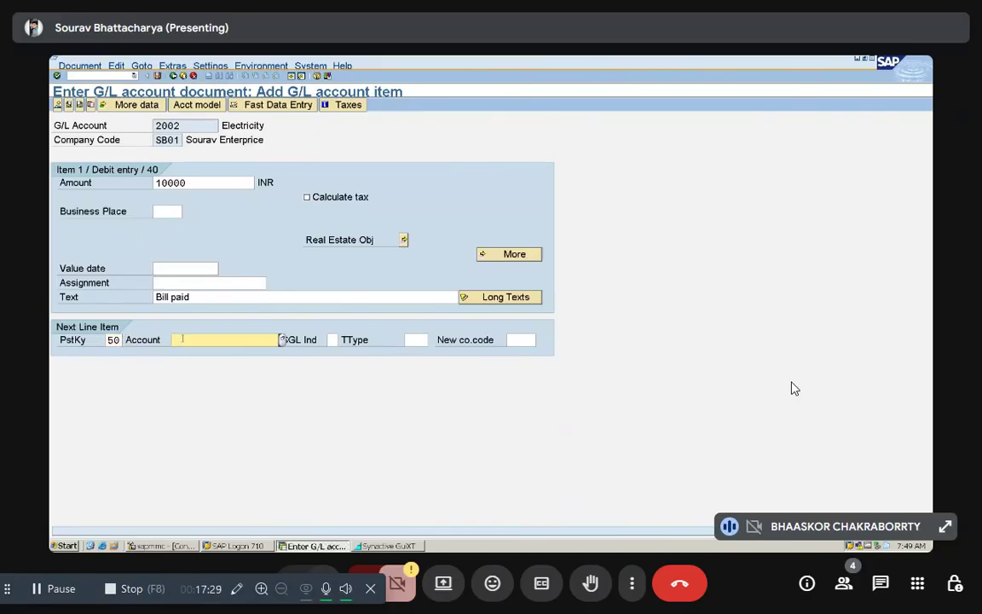
pyautogui.click(281, 340)
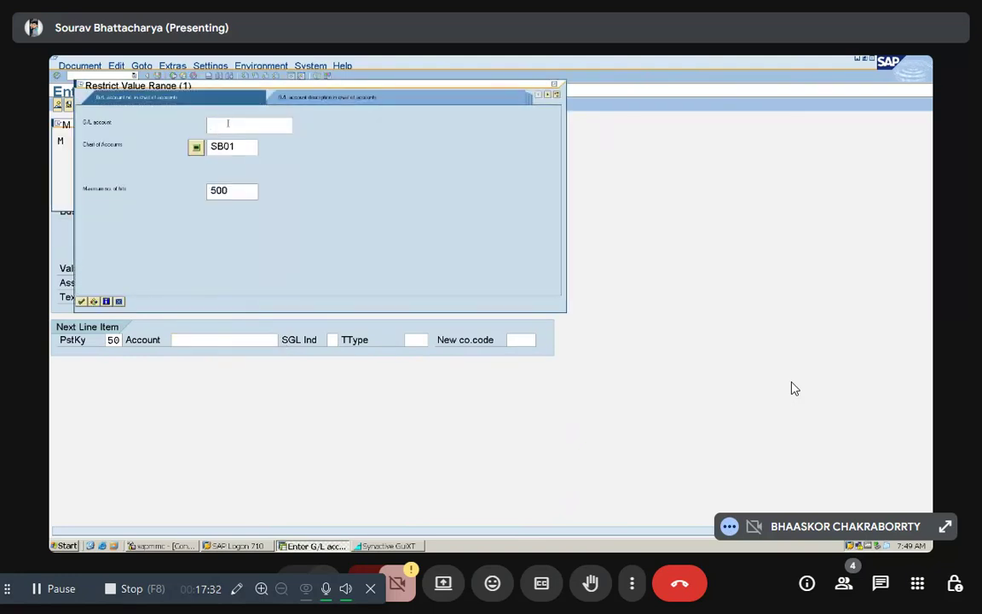
pyautogui.click(81, 300)
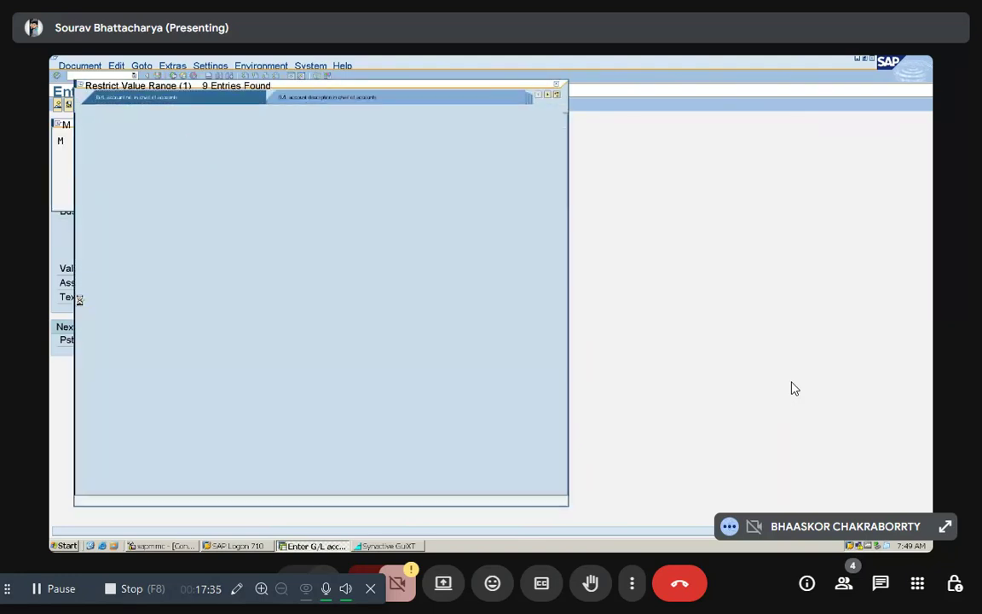
pyautogui.doubleClick(158, 153)
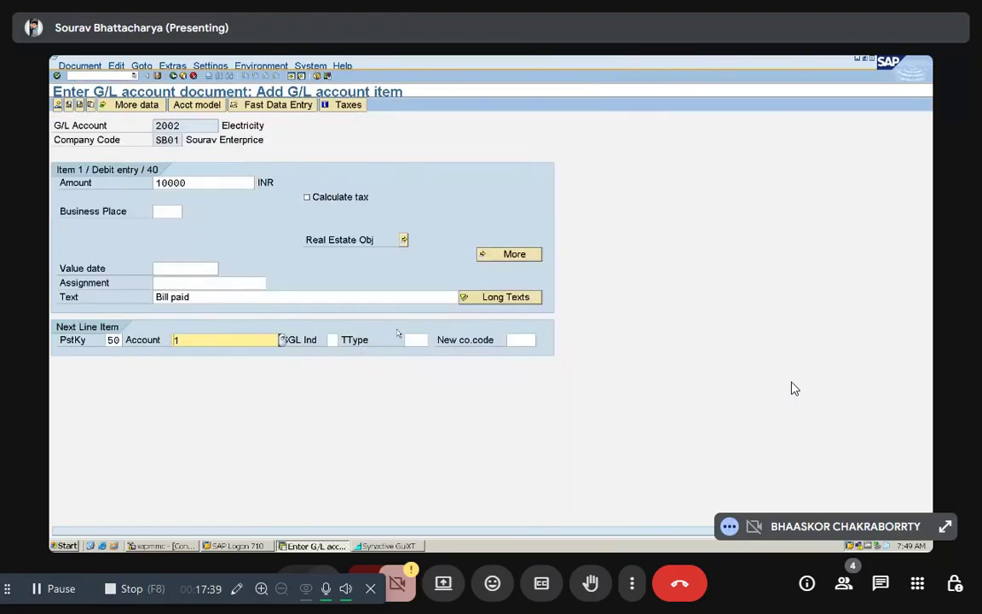
pyautogui.press('Return')
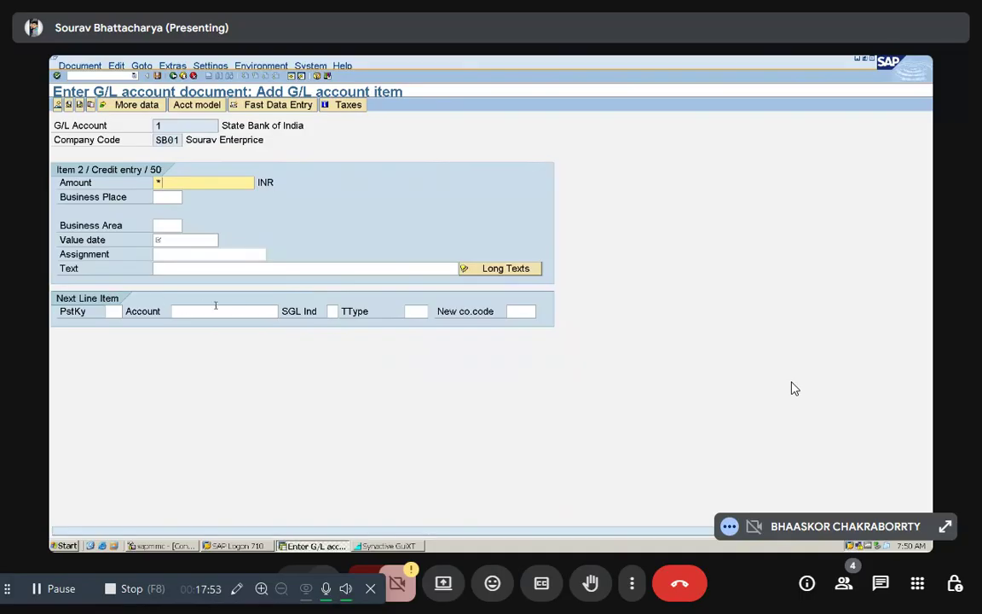
# Step: Complete the State Bank of India credit item with value date 08.12.2025 and text "+", and display the document overview
pyautogui.click(181, 240)
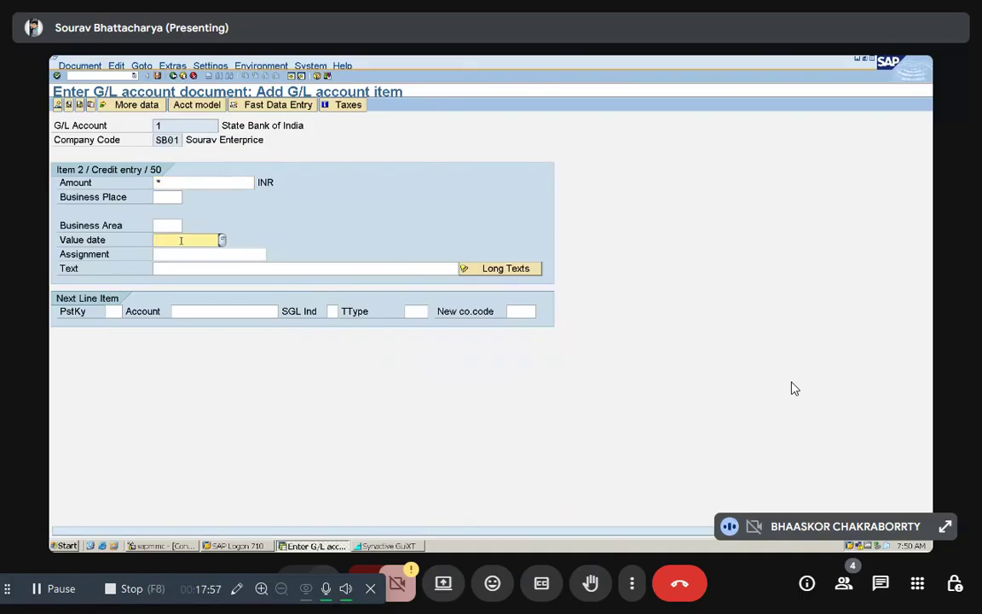
pyautogui.write('08')
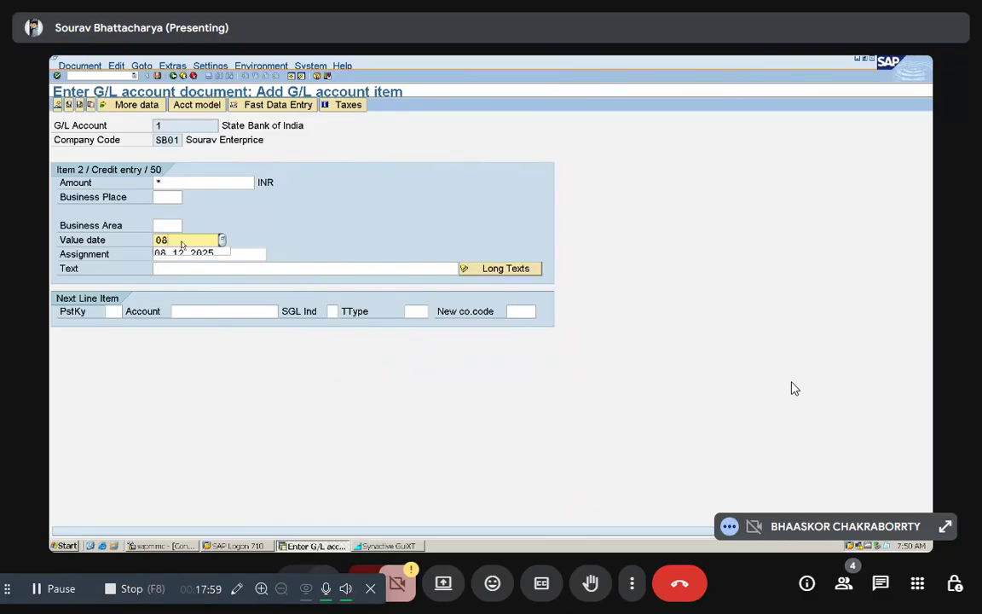
pyautogui.write('.12.2025')
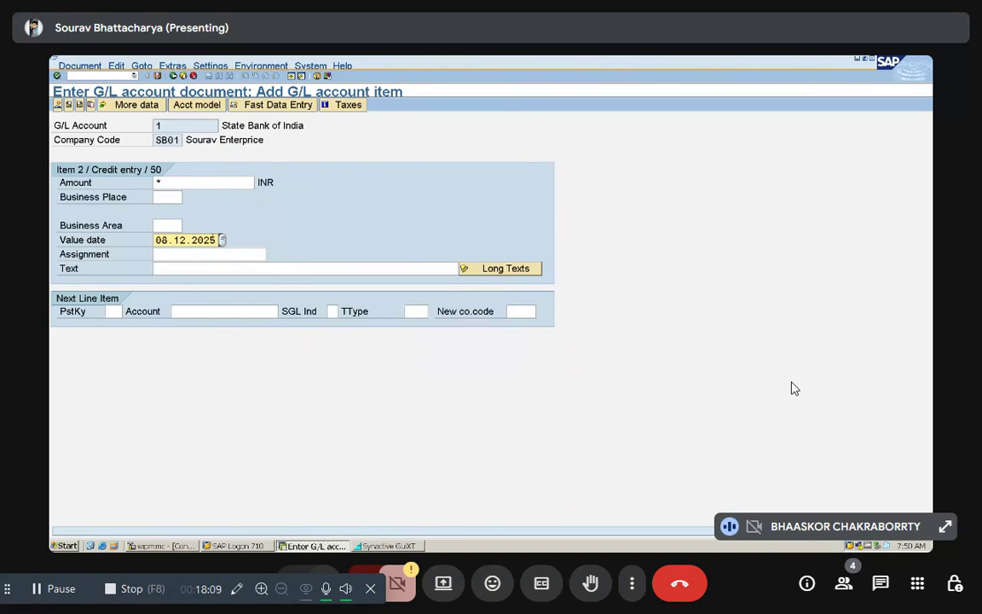
pyautogui.click(177, 268)
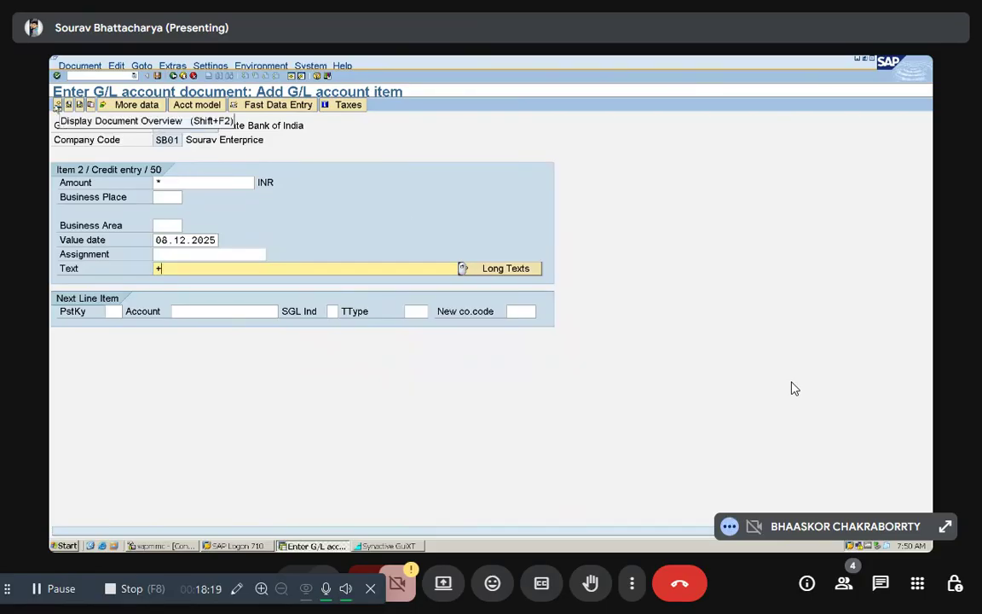
pyautogui.click(57, 104)
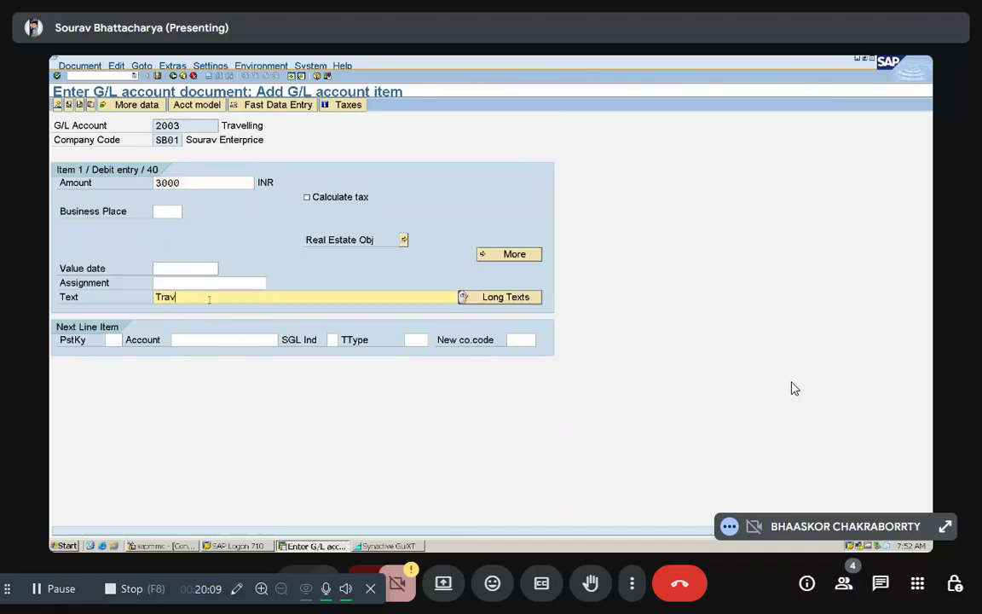
# Step: Complete the Travelling debit item's text as "Travelling paid" and set the next line item's posting key to 50
pyautogui.write('paid')
pyautogui.click(120, 339)
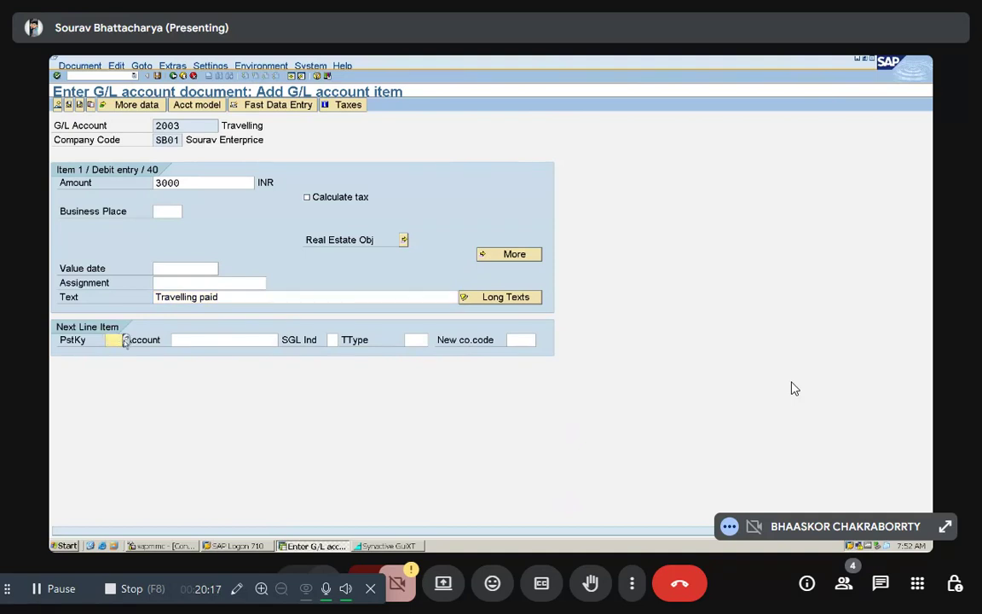
pyautogui.click(124, 339)
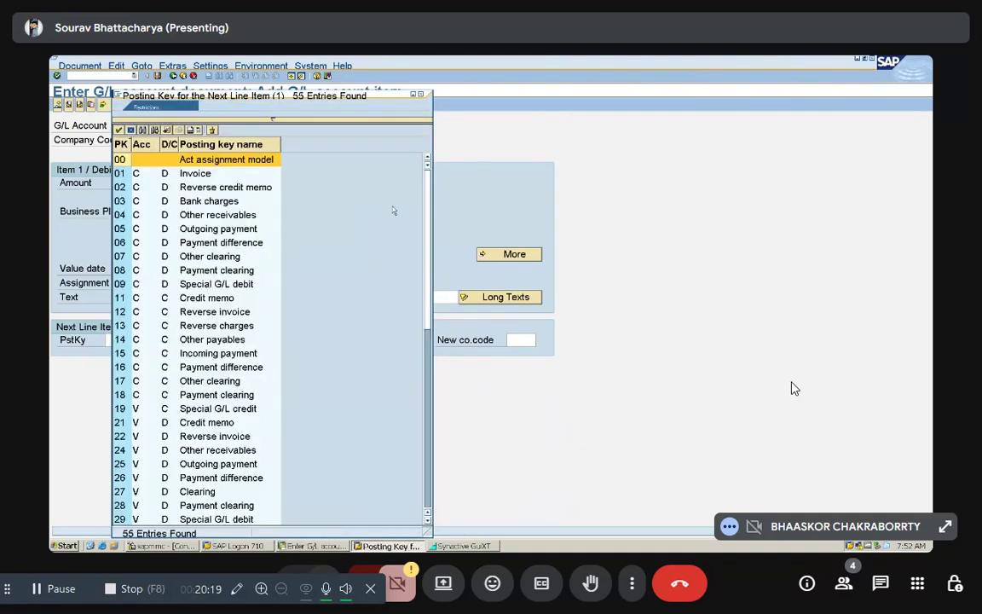
pyautogui.click(419, 95)
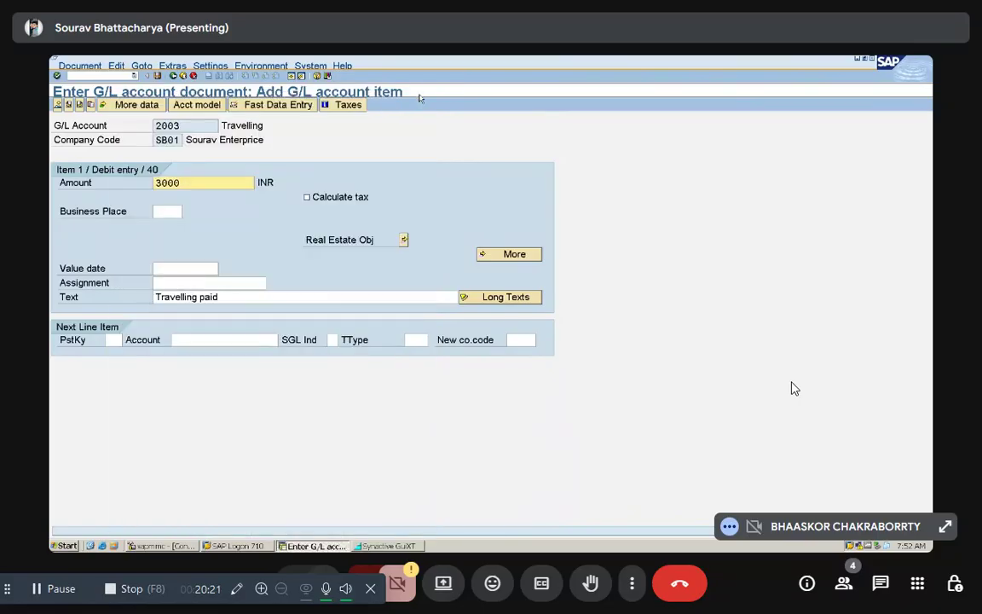
pyautogui.click(112, 339)
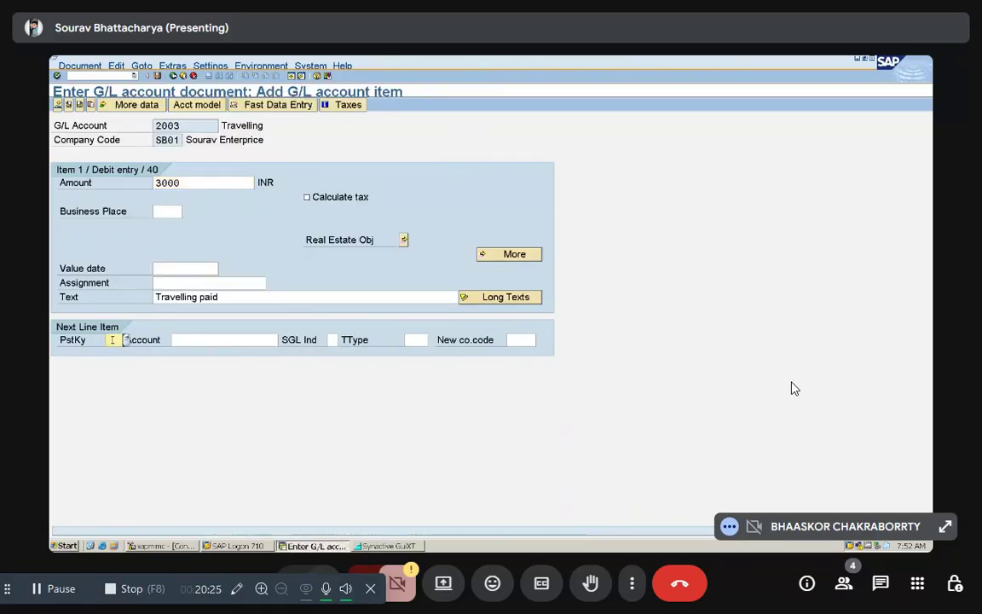
pyautogui.write('50')
# Step: Look up and choose the State Bank of India account for the Travelling posting's second line item, and open its credit entry
pyautogui.click(185, 339)
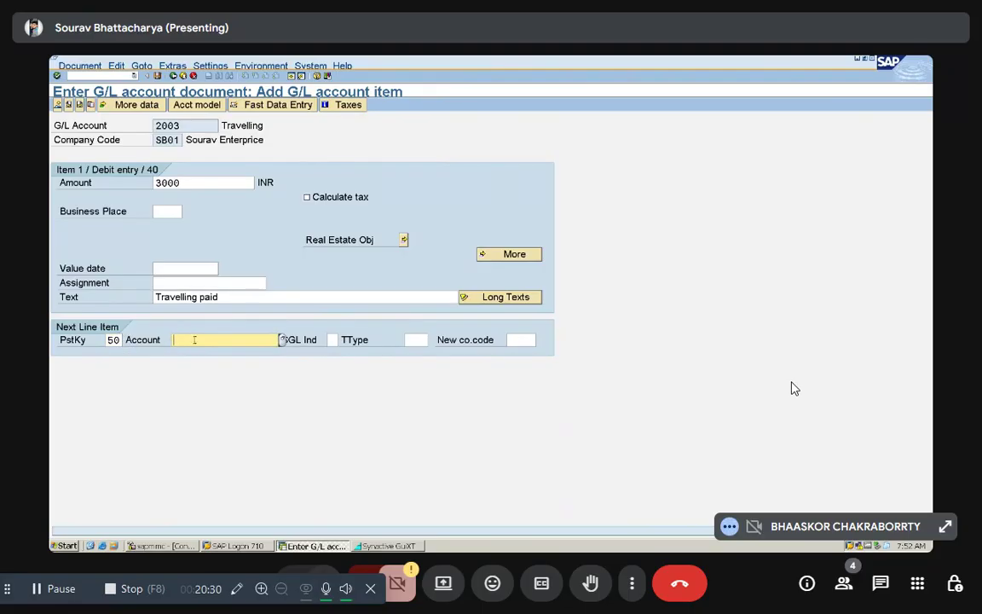
pyautogui.click(282, 341)
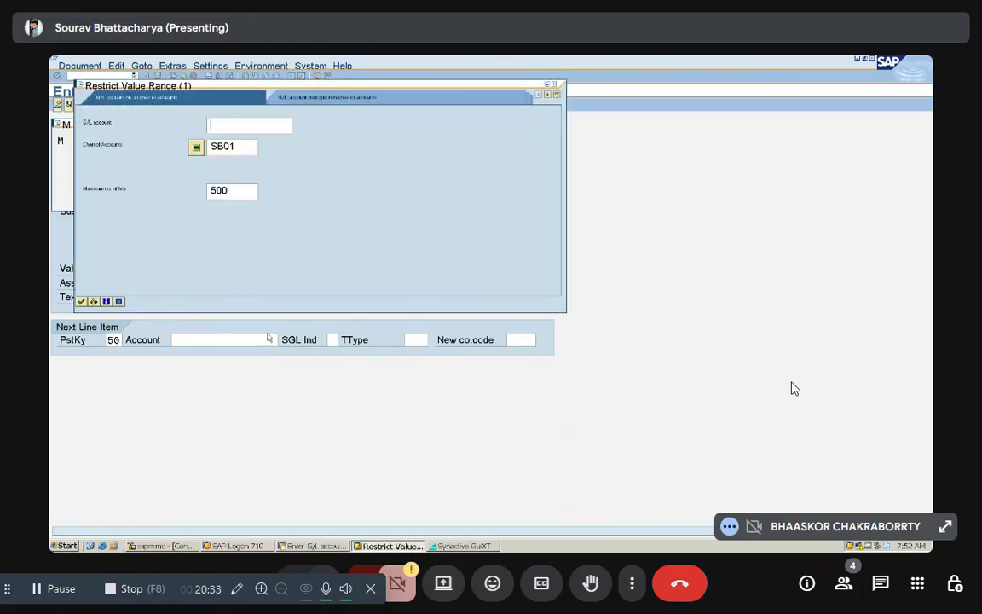
pyautogui.click(82, 302)
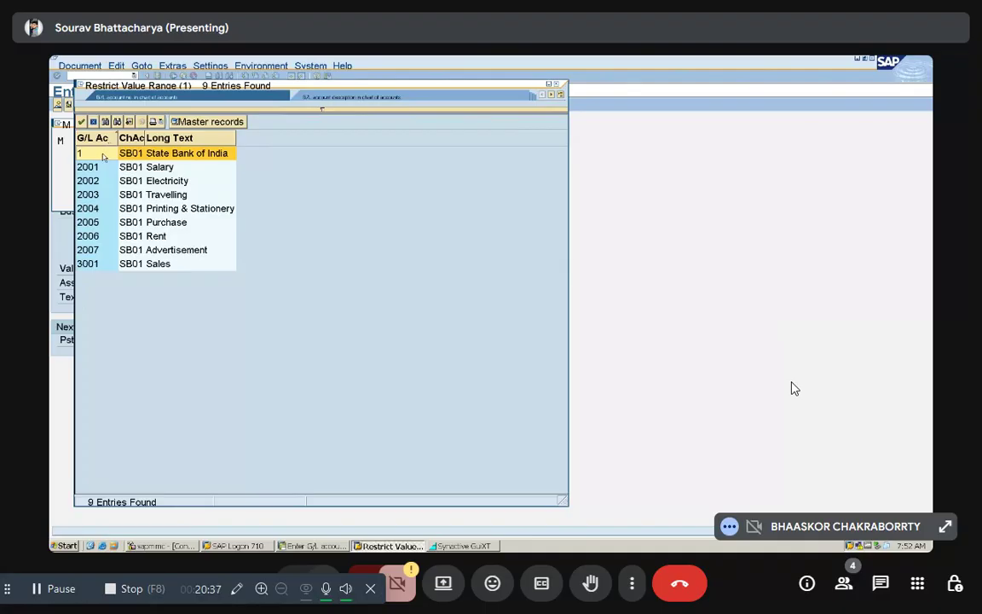
pyautogui.doubleClick(102, 155)
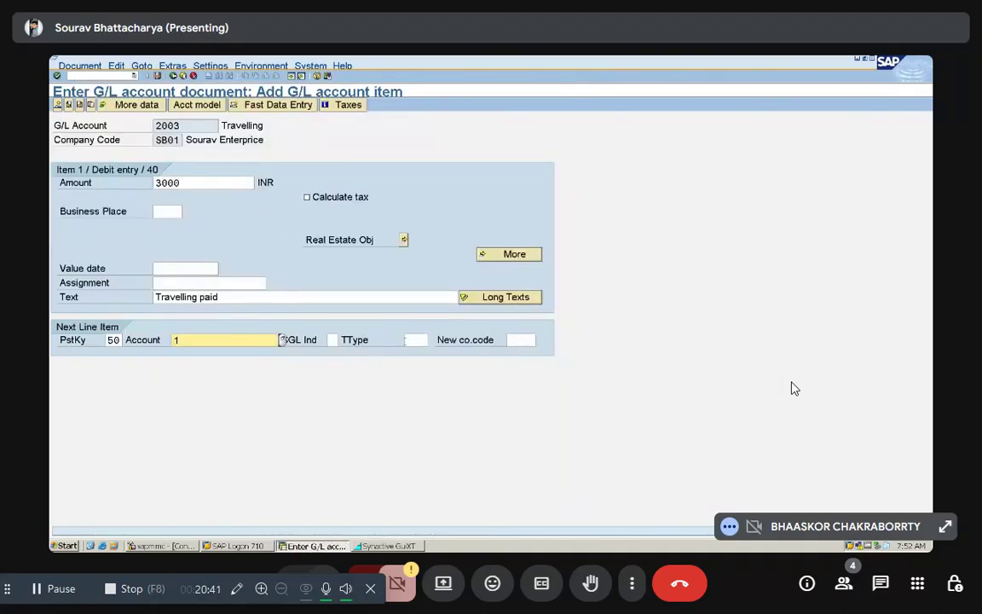
pyautogui.press('Return')
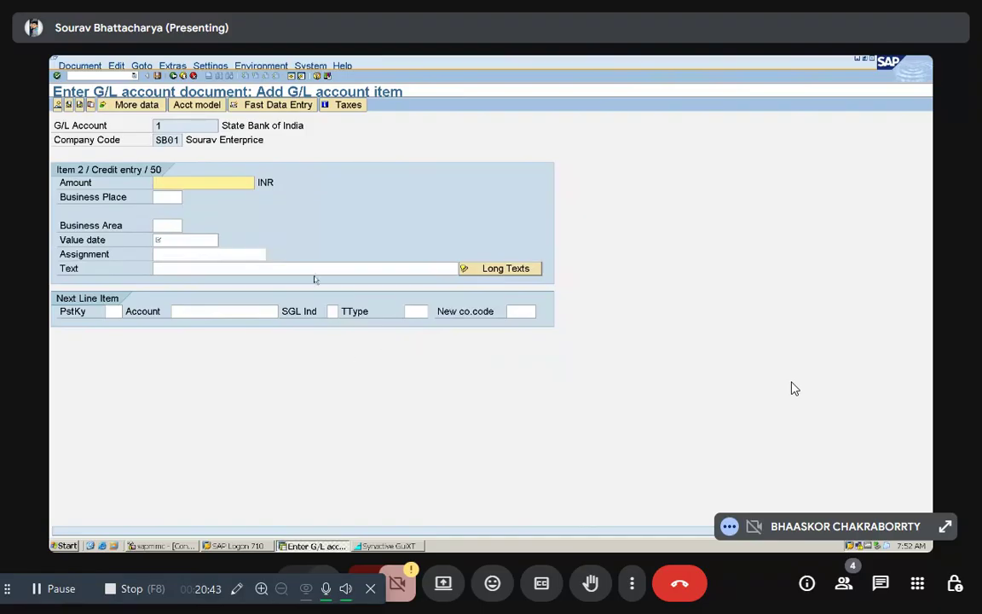
# Step: Complete the Travelling posting's bank credit item with amount * and value date 08.12.2025, and post the document from its overview
pyautogui.write('*')
pyautogui.click(199, 238)
pyautogui.write('08.12')
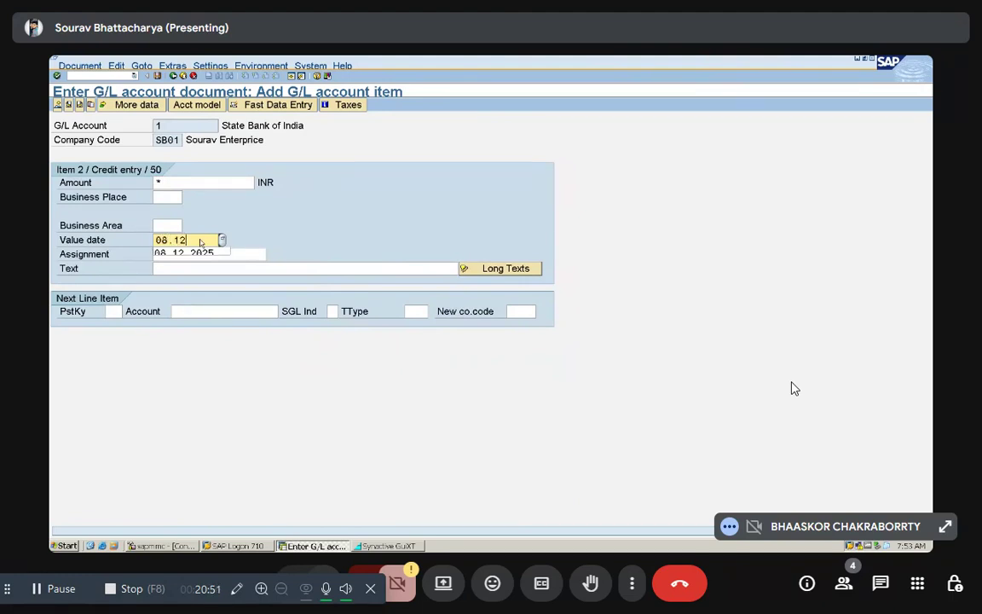
pyautogui.write('.2025')
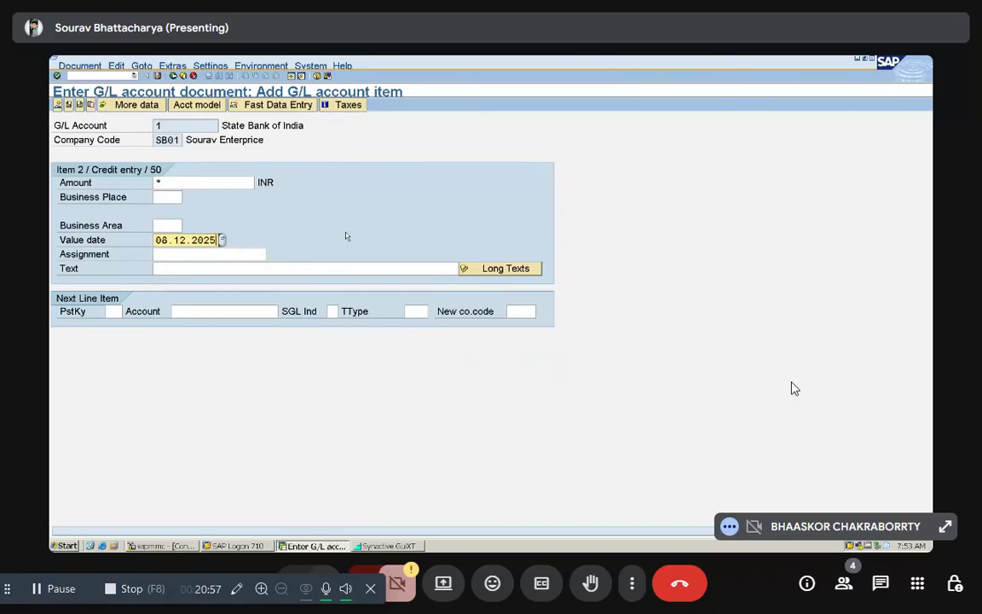
pyautogui.click(58, 105)
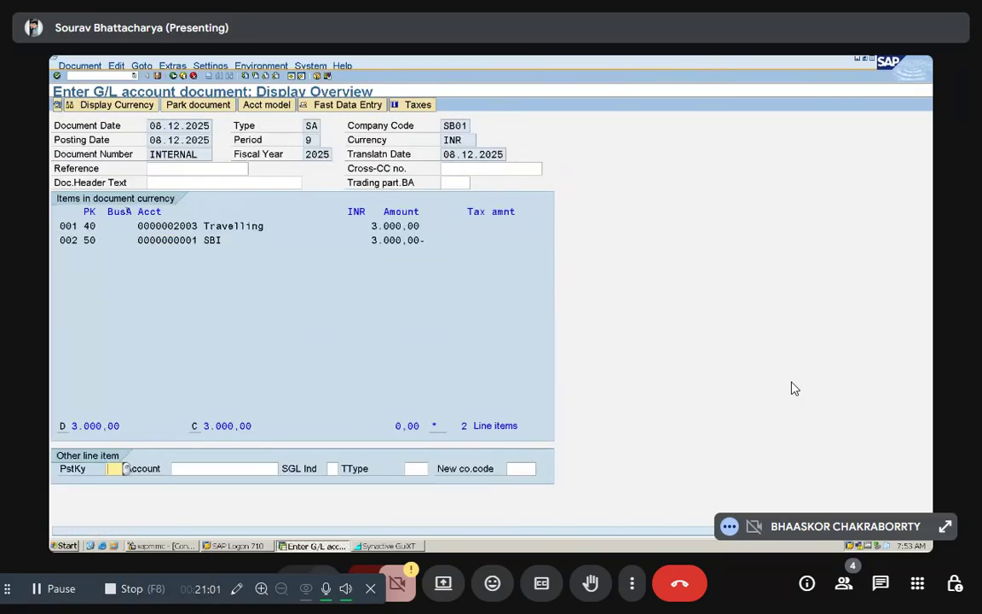
pyautogui.hotkey('ctrl', 's')
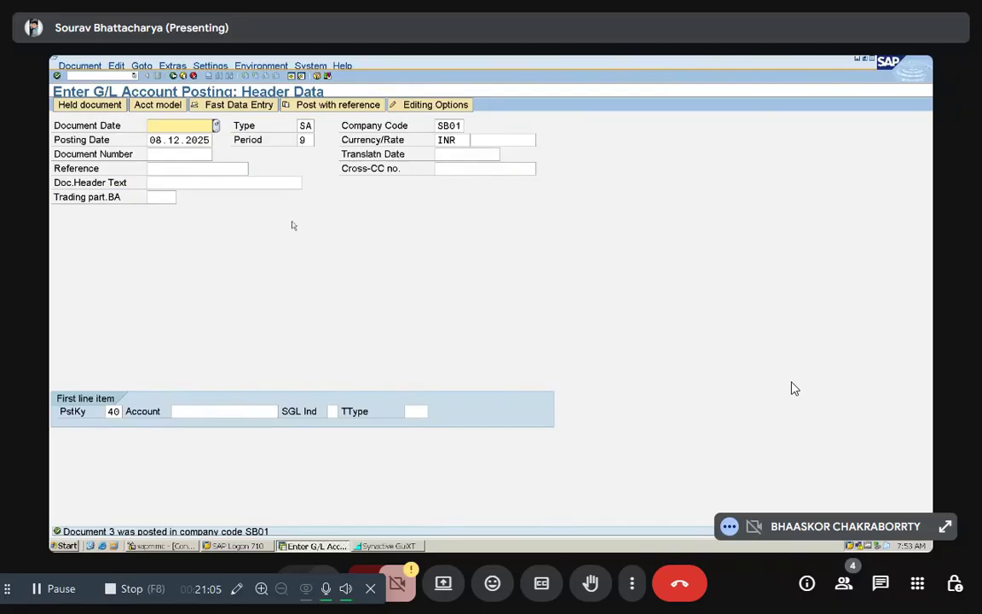
# Step: Set the document date of the new G/L posting to 08.12.2025
pyautogui.write('08.12.2025')
# Step: Look up and choose the Printing & Stationery G/L account for the first line item, and open its debit entry
pyautogui.click(189, 414)
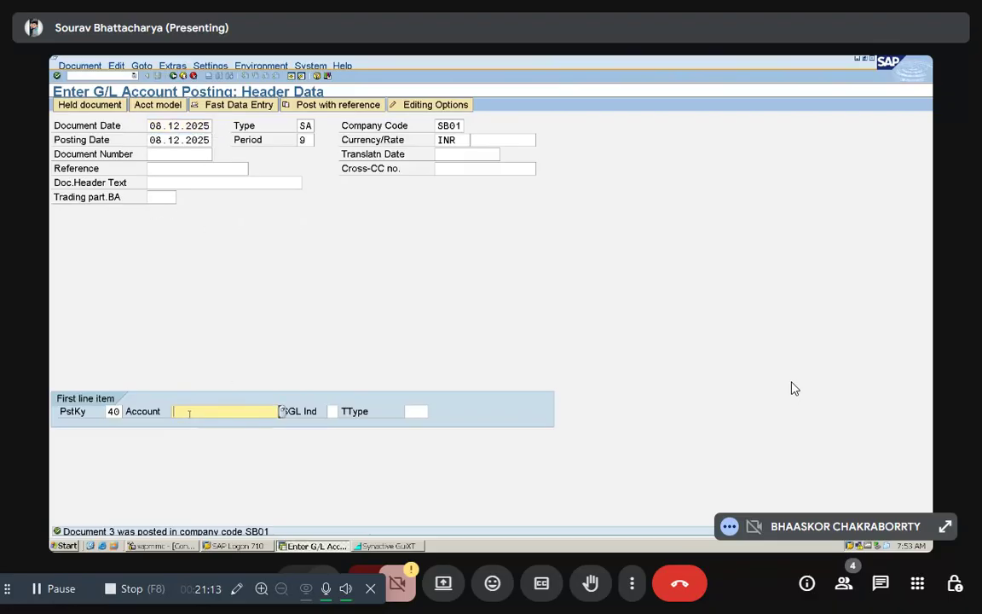
pyautogui.click(281, 411)
pyautogui.click(81, 300)
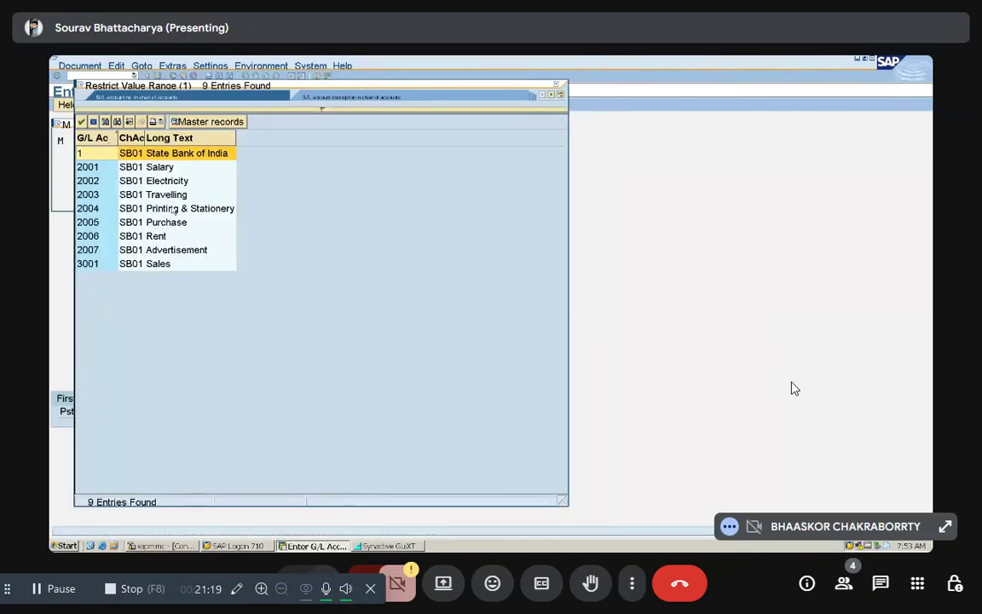
pyautogui.click(173, 210)
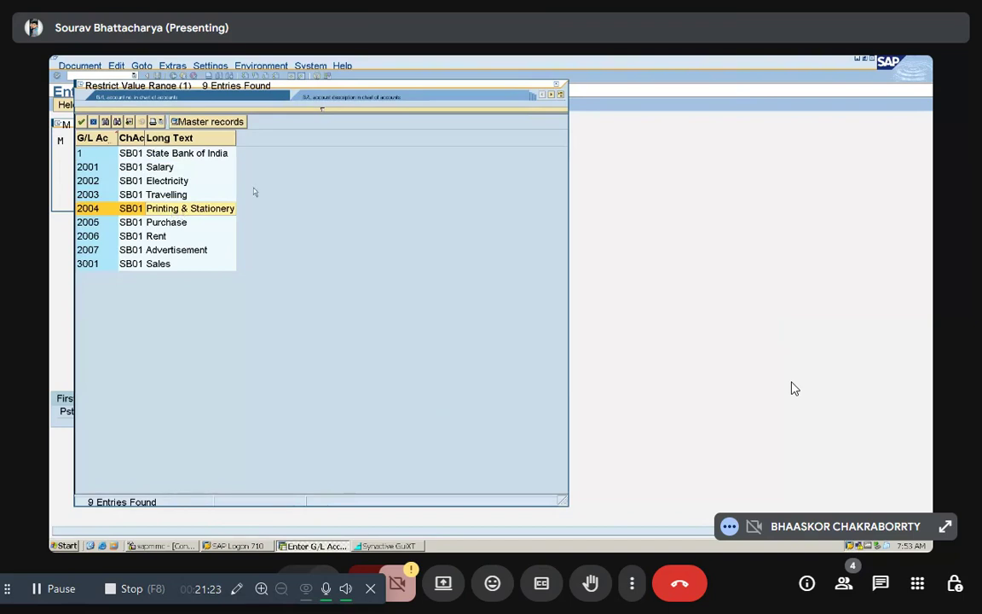
pyautogui.doubleClick(210, 208)
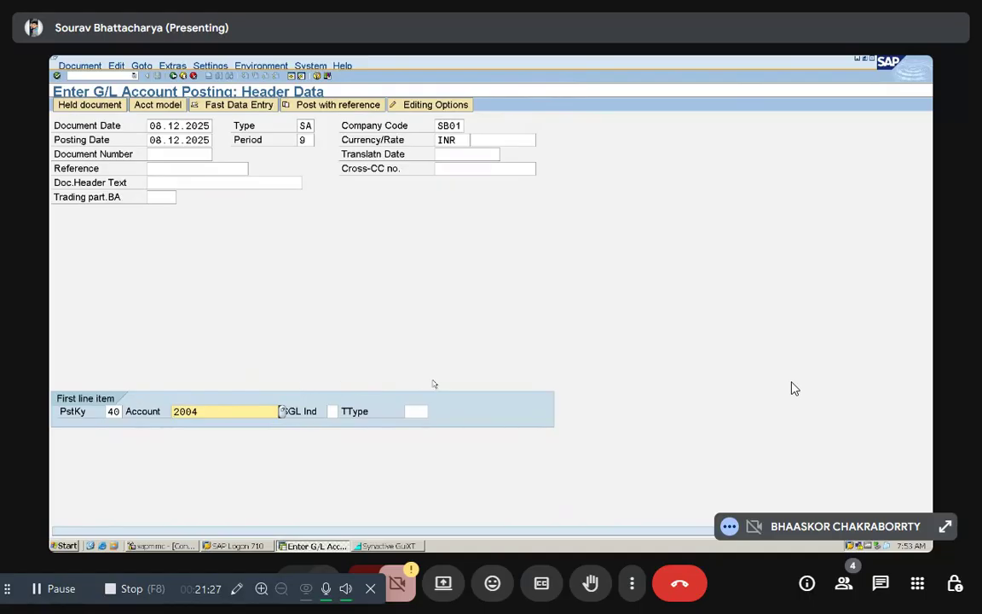
pyautogui.press('Return')
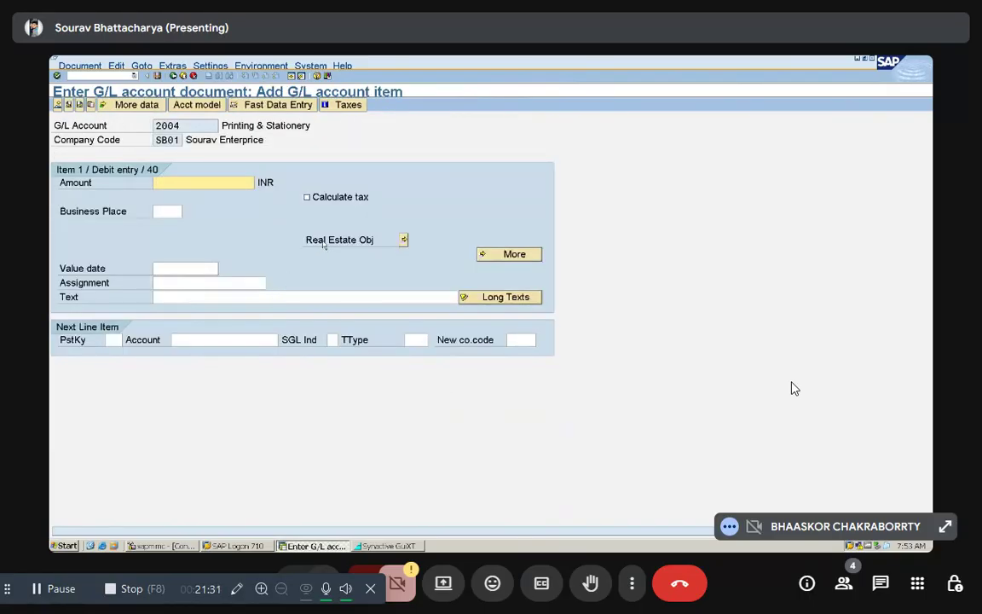
# Step: Set the Printing & Stationery debit item's amount to 25000 INR and text to "Stationary purchase", with posting key 50 for the next item
pyautogui.write('25000')
pyautogui.click(112, 340)
pyautogui.write('50')
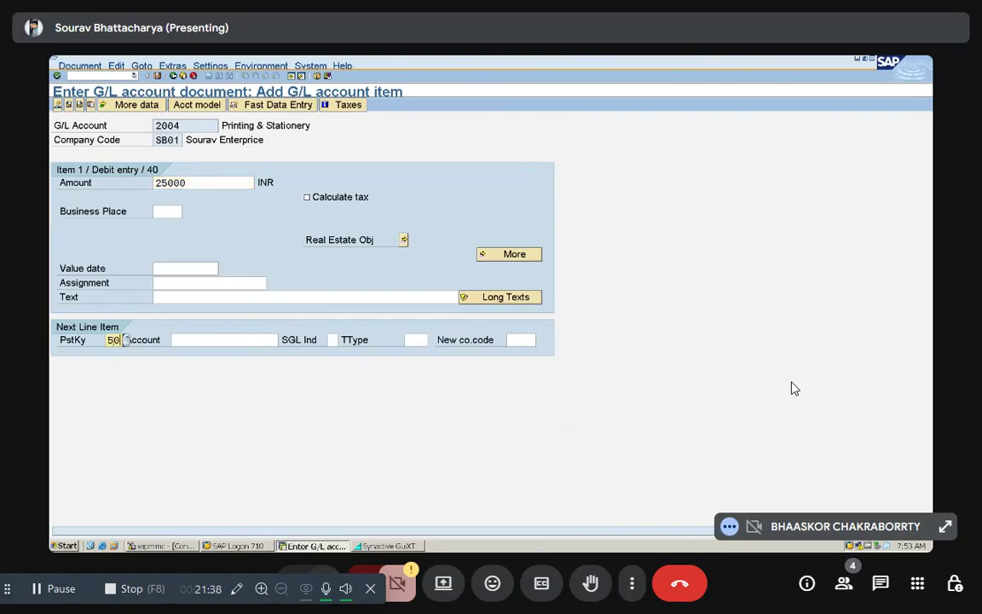
pyautogui.click(157, 296)
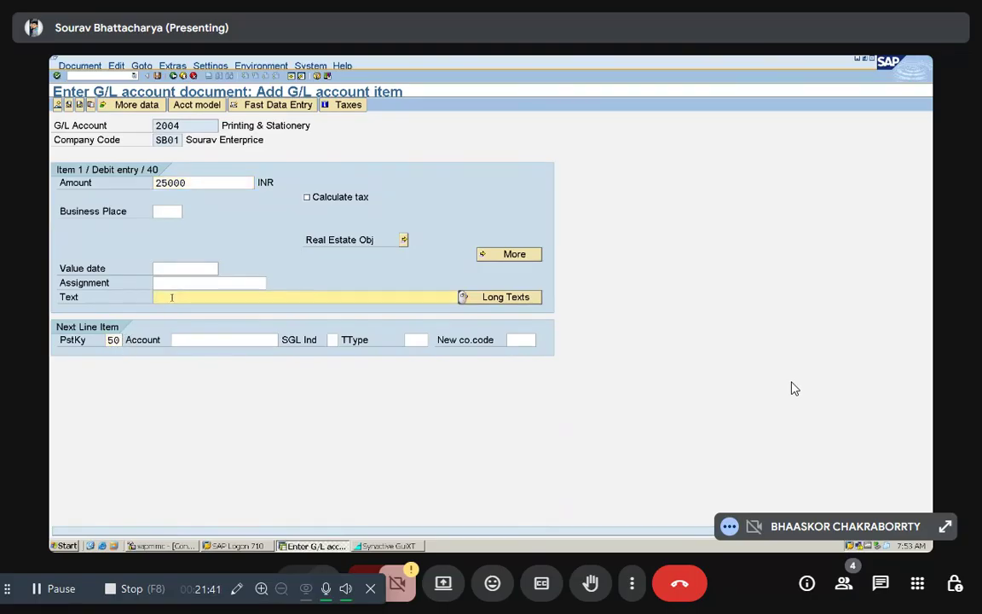
pyautogui.write('S')
pyautogui.write('tationary ')
pyautogui.write('pa')
pyautogui.write('rchase')
# Step: Open a credit entry for account 1, State Bank of India, with amount * and value date 08.12.2025
pyautogui.press('Tab')
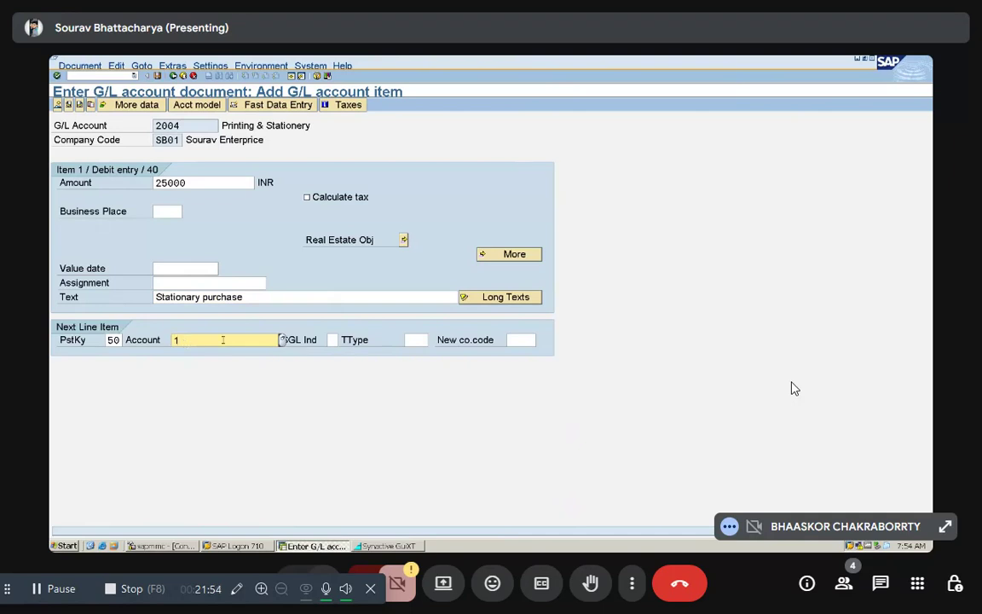
pyautogui.press('Return')
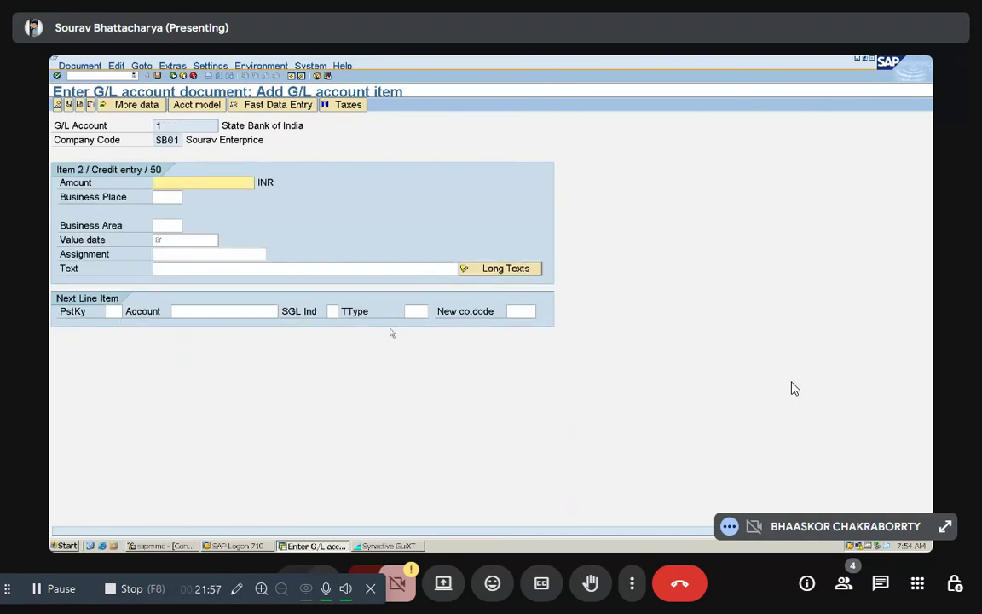
pyautogui.write('*')
pyautogui.click(183, 239)
pyautogui.write('0')
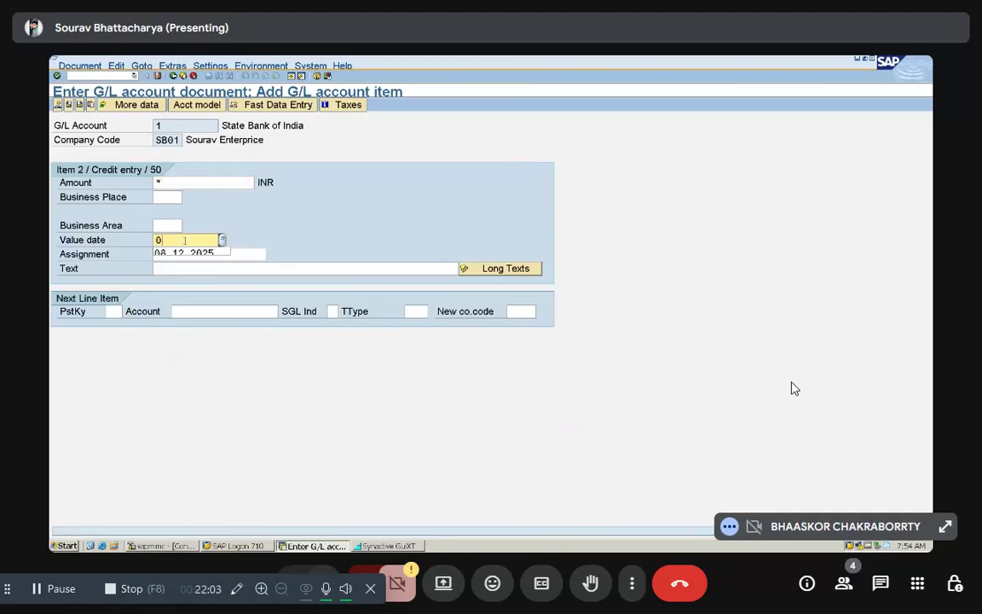
pyautogui.write('8.12.2025')
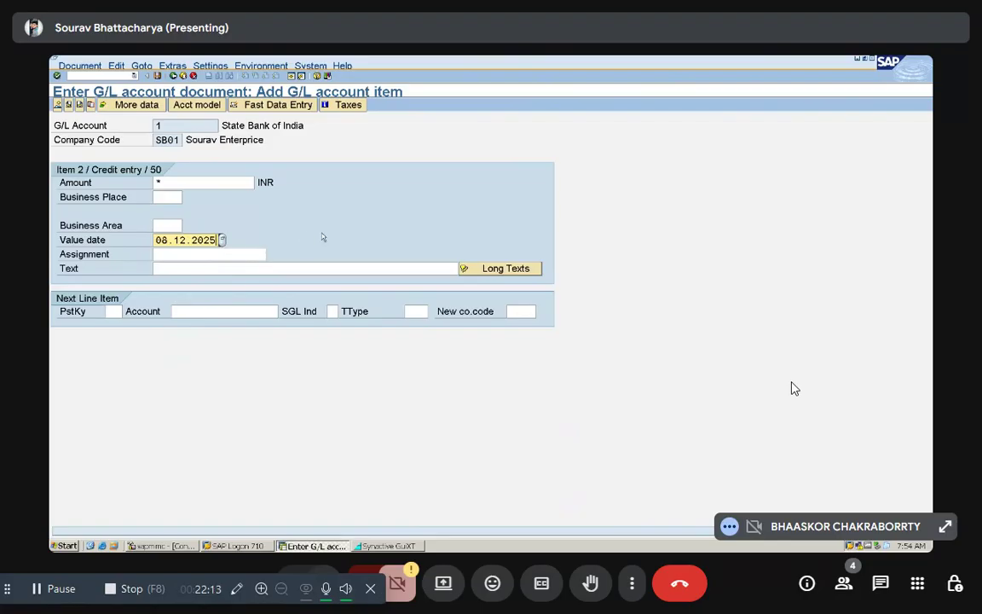
# Step: Confirm the State Bank of India credit item, display the document overview, and post the stationery document
pyautogui.press('Return')
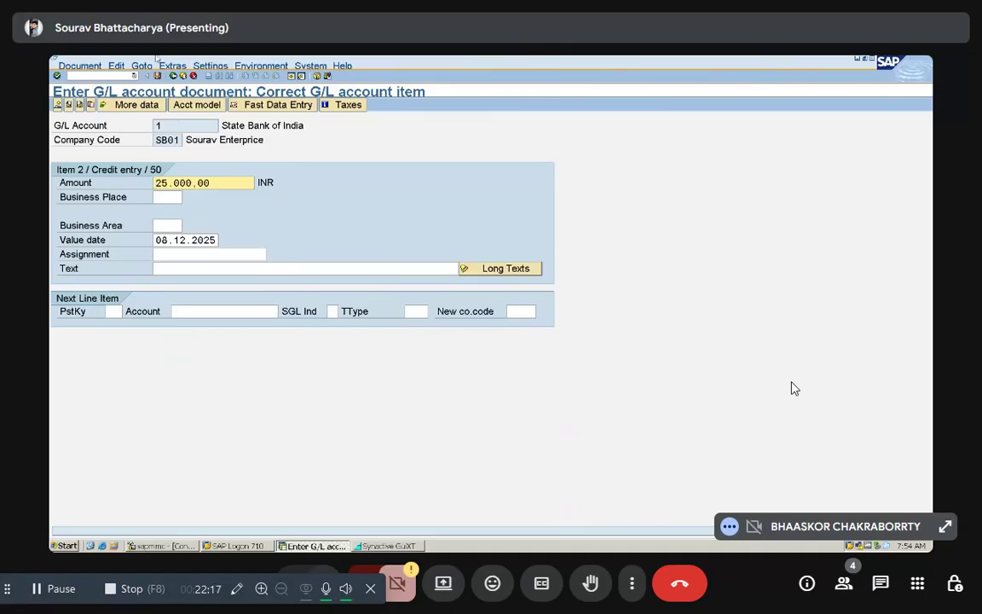
pyautogui.click(58, 106)
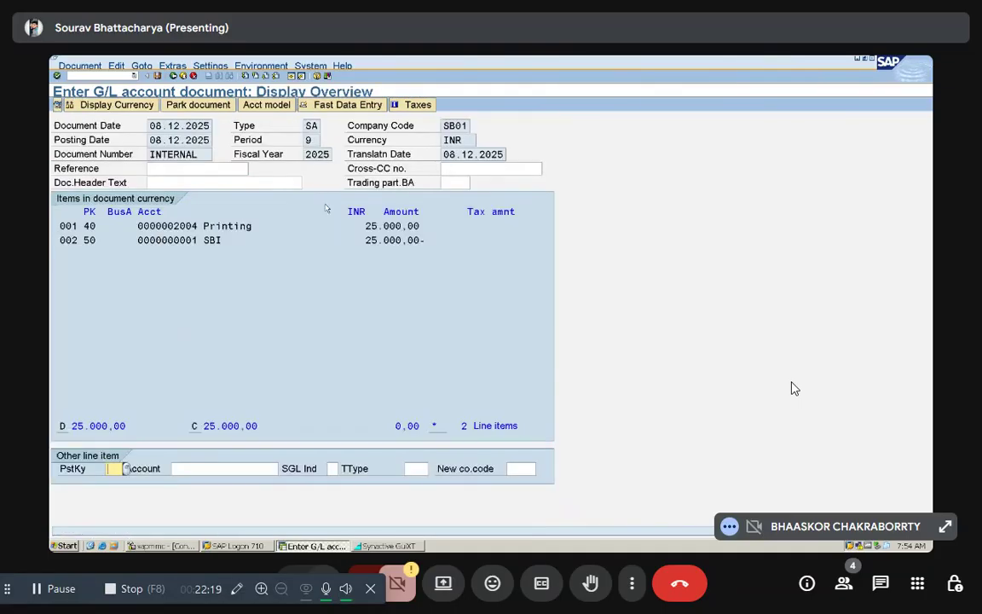
pyautogui.hotkey('ctrl', 's')
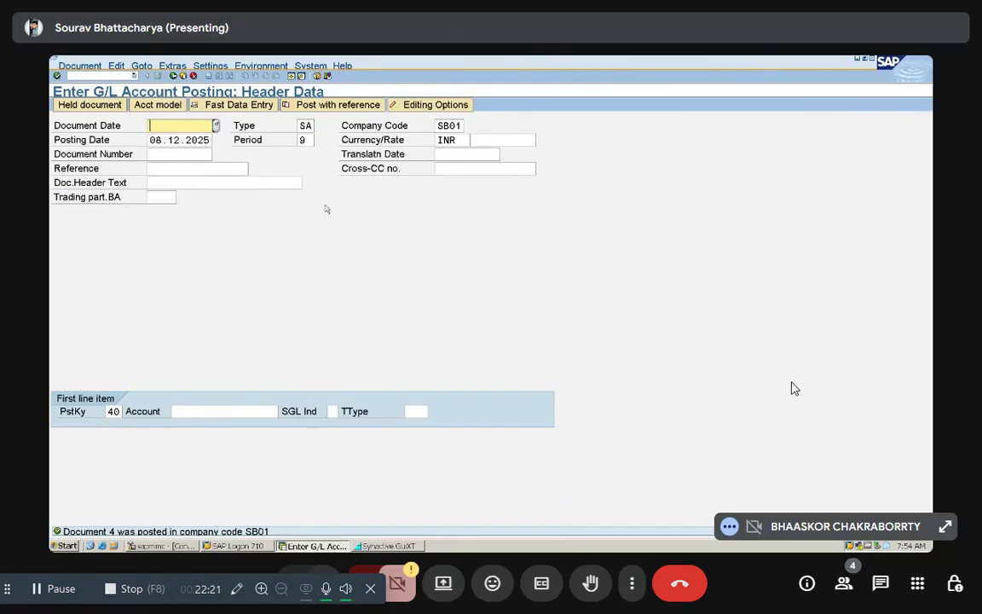
# Step: Date the new G/L document 08.12.2025, look up the Purchase account for the first line item, and open its debit entry
pyautogui.write('08.12.2025')
pyautogui.click(201, 409)
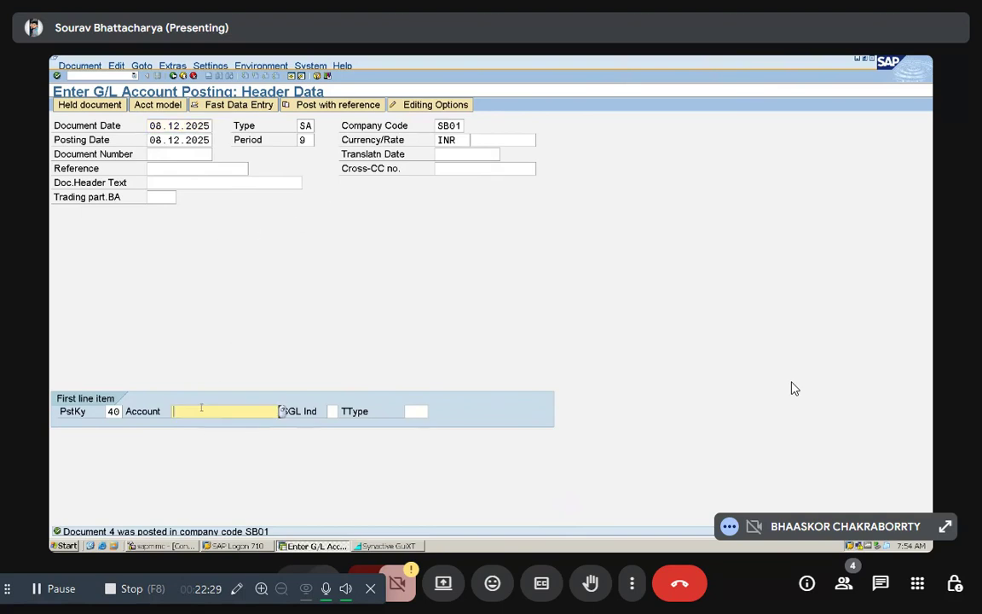
pyautogui.press('F4')
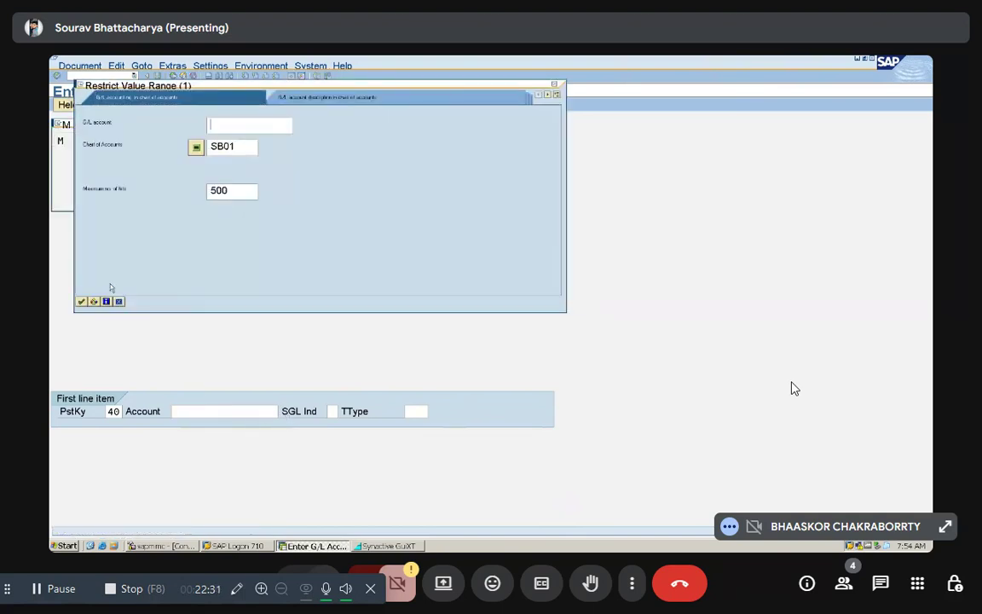
pyautogui.press('Return')
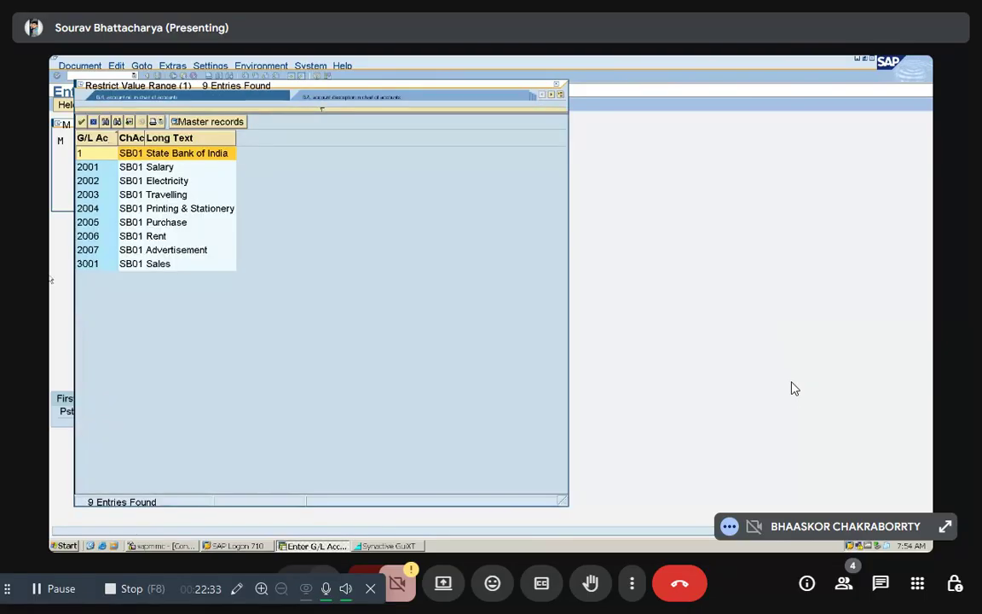
pyautogui.click(166, 224)
pyautogui.doubleClick(166, 224)
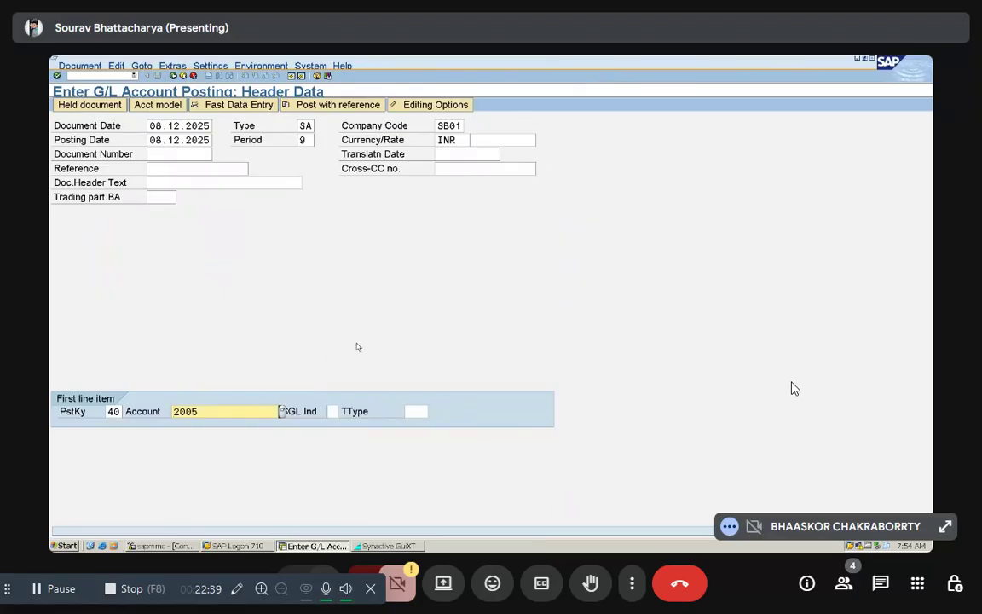
pyautogui.press('Return')
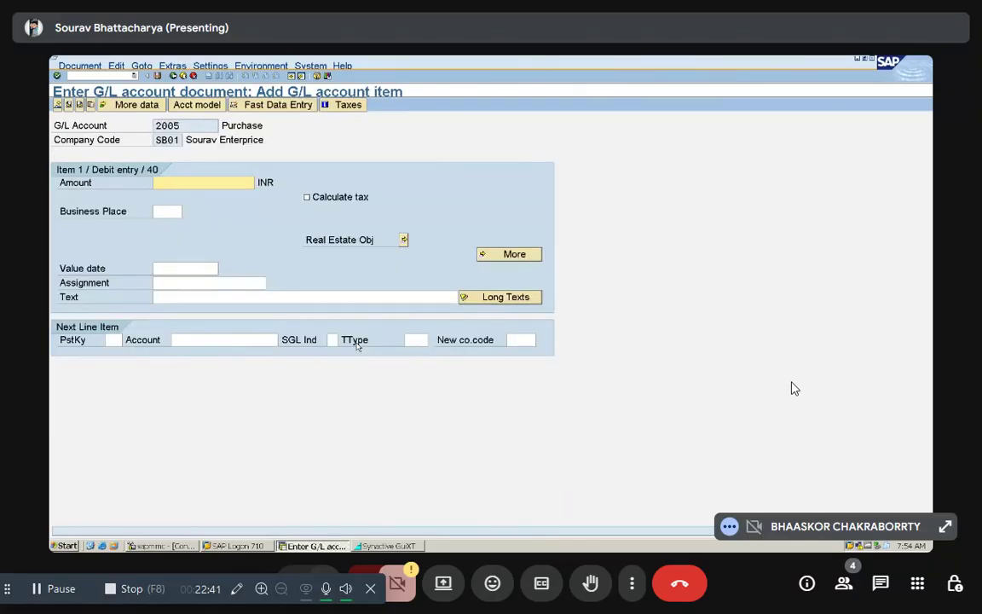
# Step: Set the Purchase debit item's amount to 250000 INR and its text to "Goods Purchased"
pyautogui.write('250000')
pyautogui.click(176, 296)
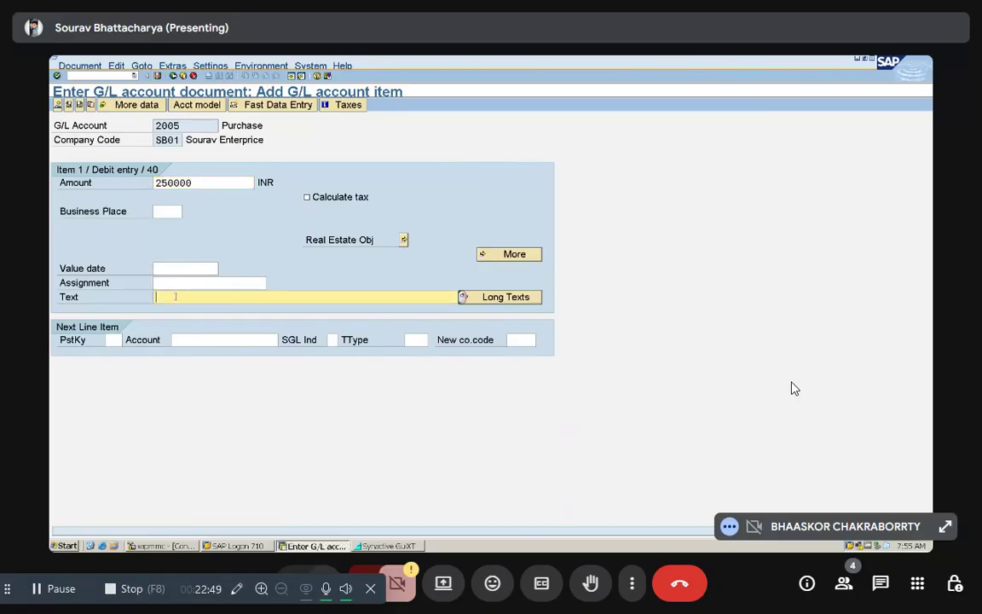
pyautogui.write('Goods Purchased')
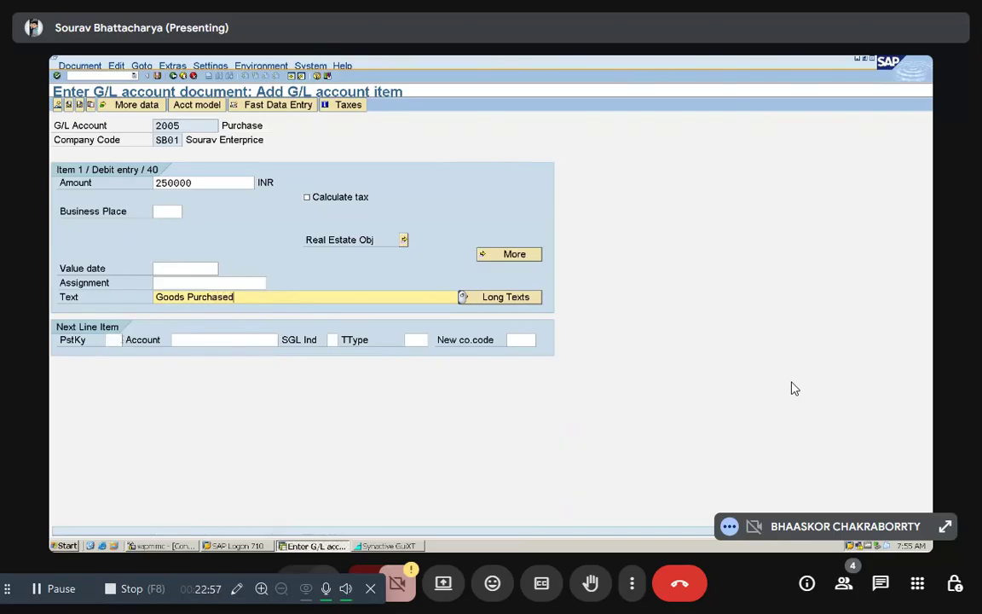
# Step: Open a credit line item against the Purchase debit, using posting key 50 and account 1, State Bank of India
pyautogui.press('Tab')
pyautogui.write('50')
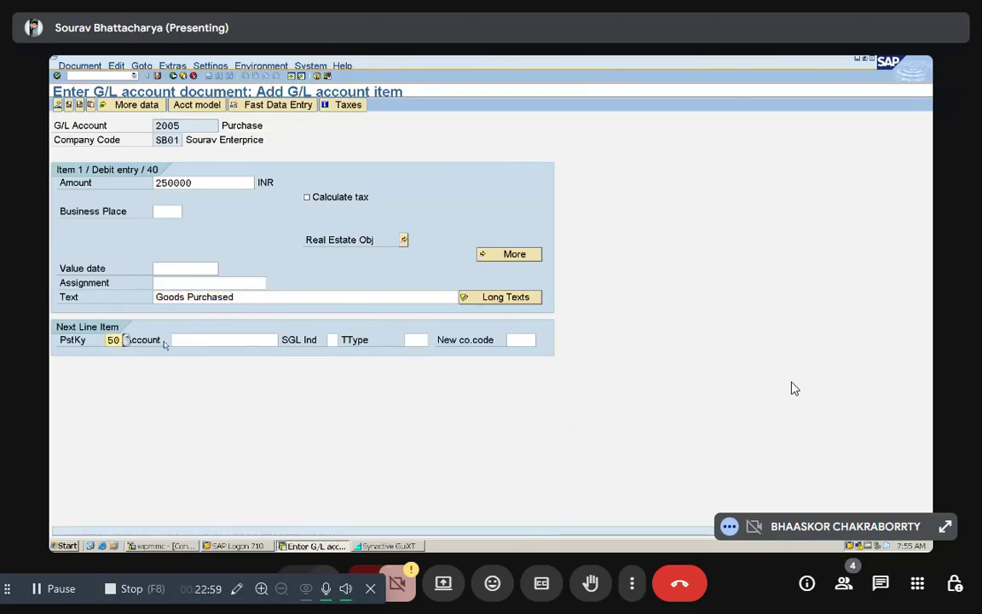
pyautogui.press('Tab')
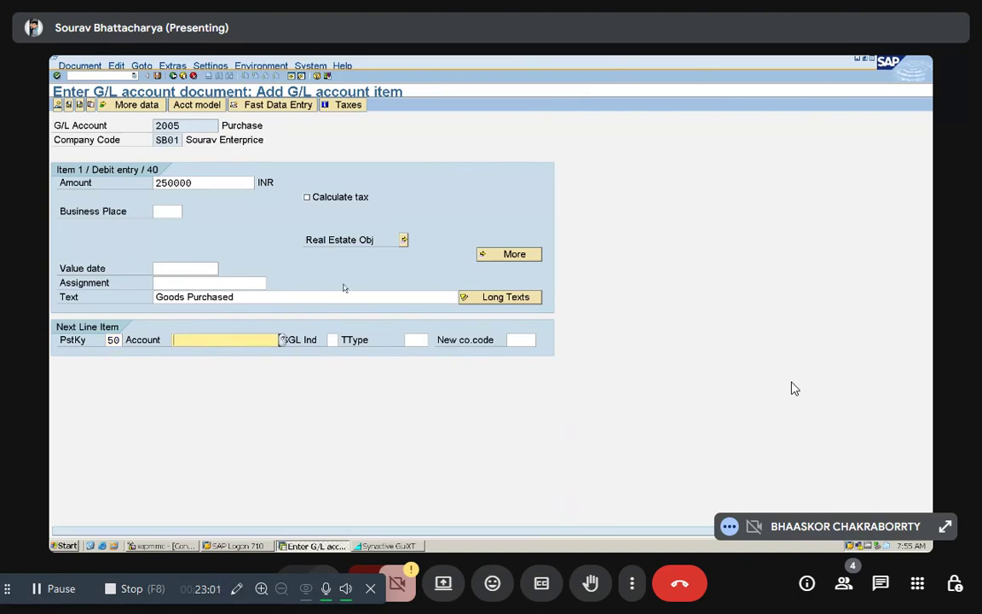
pyautogui.write('1')
pyautogui.press('Return')
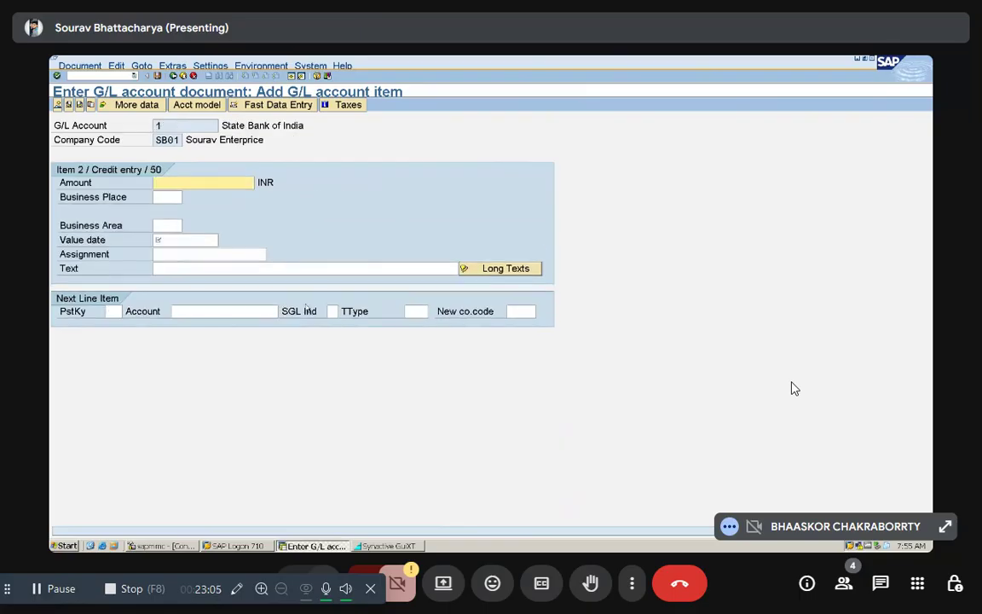
# Step: Set the bank credit item's amount to * and value date to 08.12.2025, and post the purchase document from its overview
pyautogui.write('*')
pyautogui.click(185, 239)
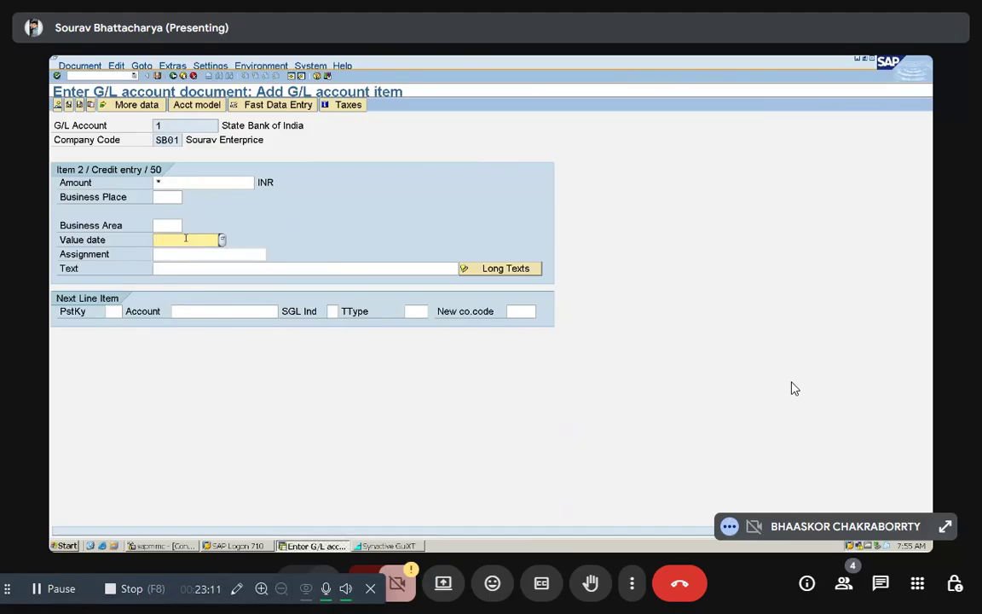
pyautogui.write('08')
pyautogui.press('Down')
pyautogui.press('Return')
pyautogui.hotkey('shift', 'F2')
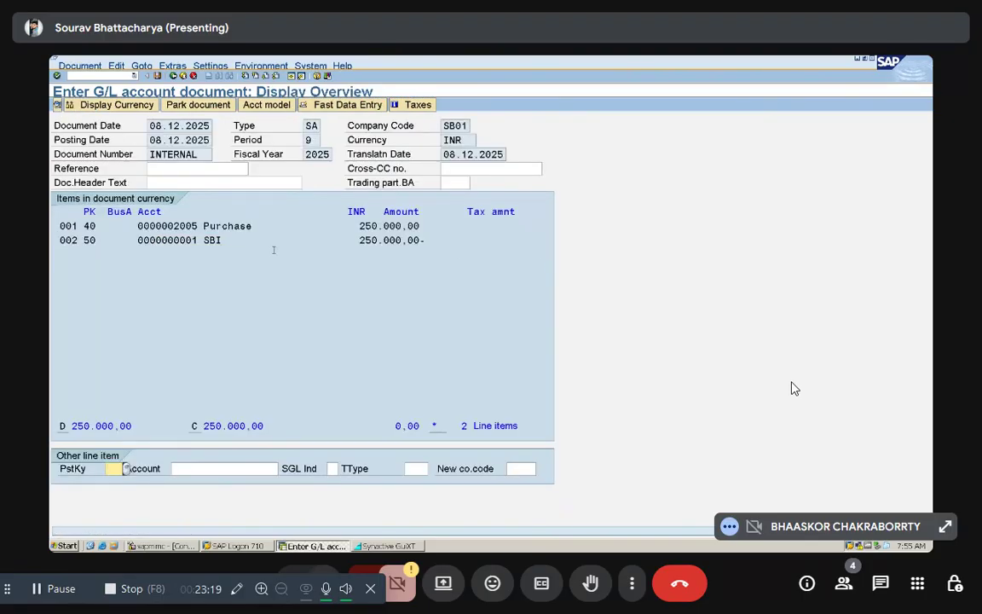
pyautogui.hotkey('ctrl', 's')
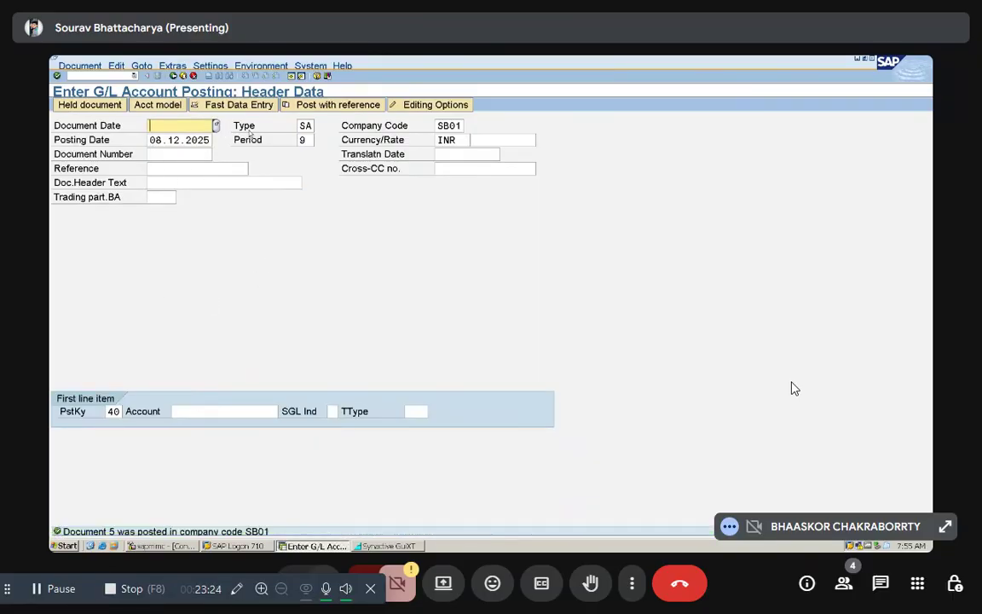
# Step: Set document date 08.12.2025 for another G/L posting, look up the Rent account for the first line item, and open its debit entry
pyautogui.write('08.12.2025')
pyautogui.click(213, 411)
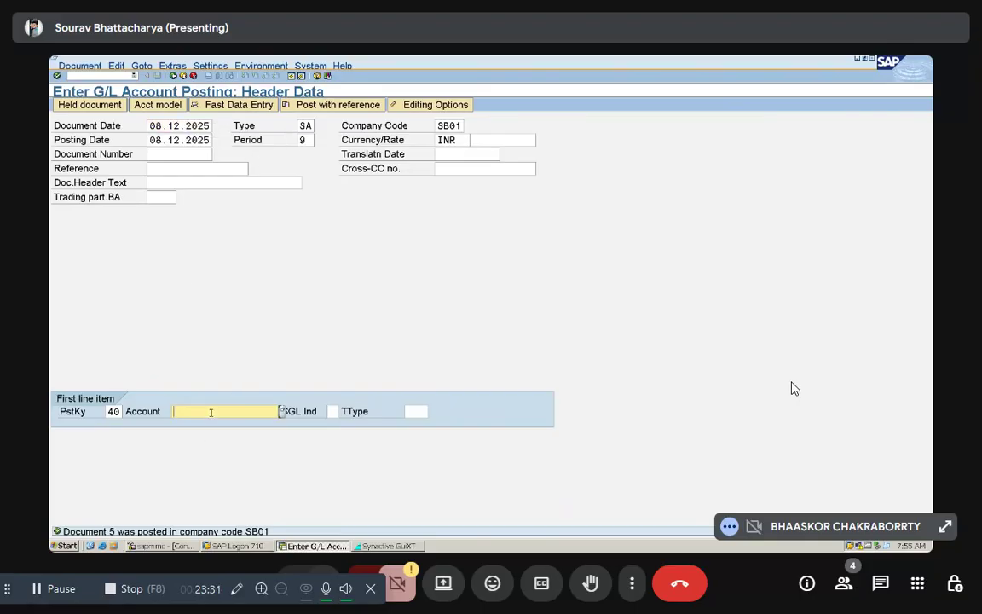
pyautogui.click(279, 410)
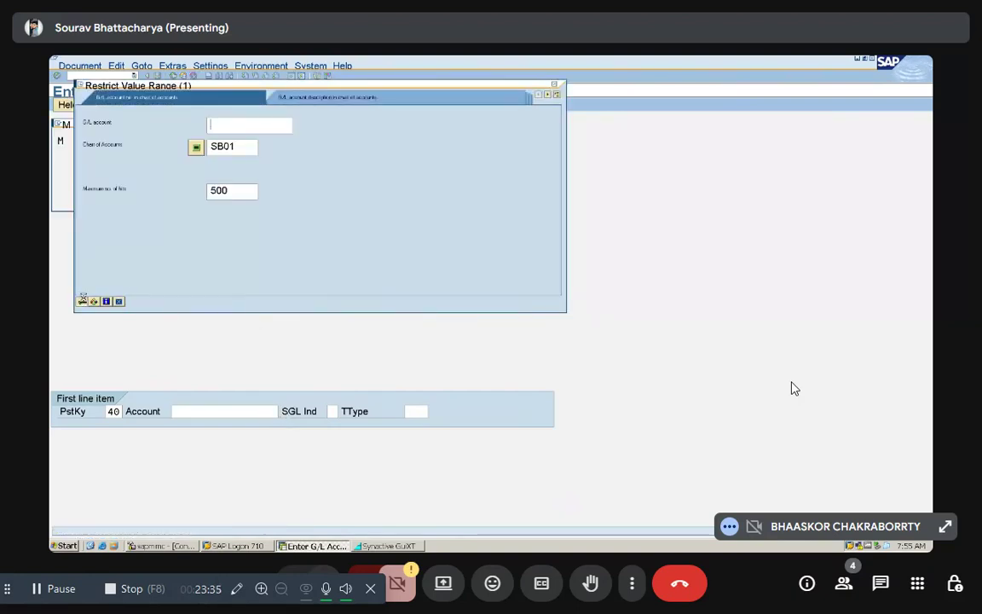
pyautogui.press('Return')
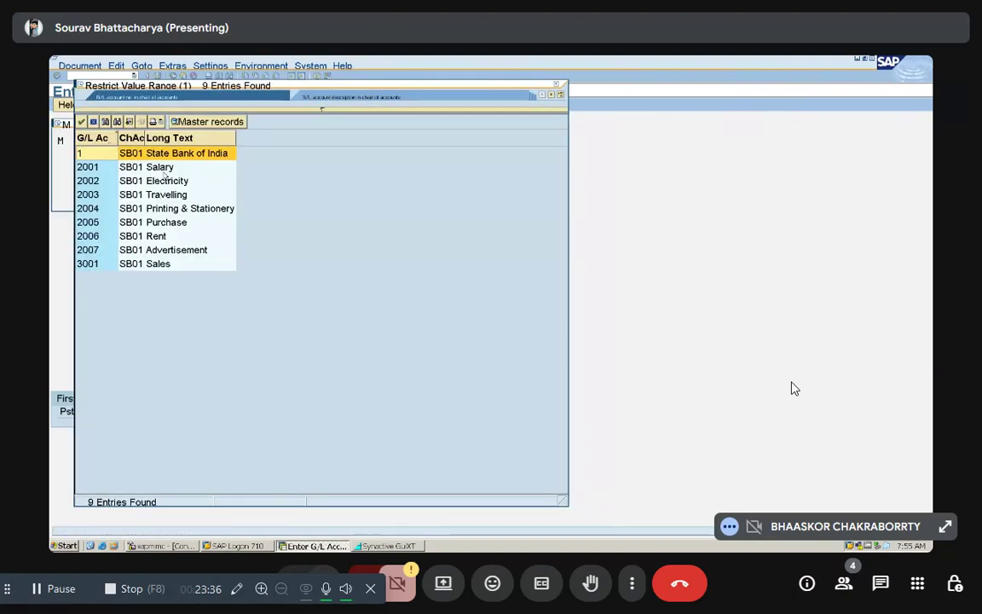
pyautogui.click(154, 238)
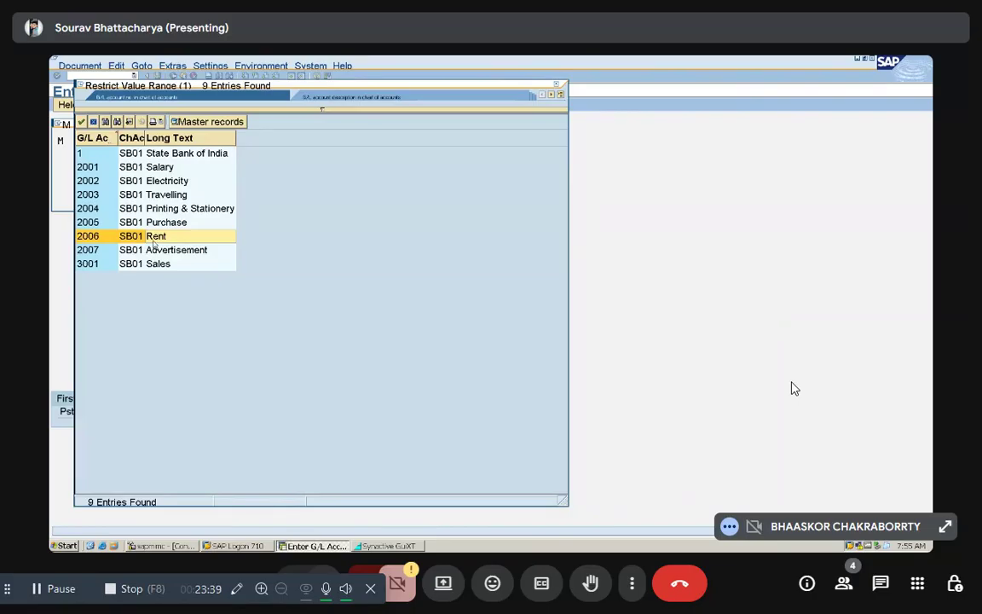
pyautogui.doubleClick(154, 244)
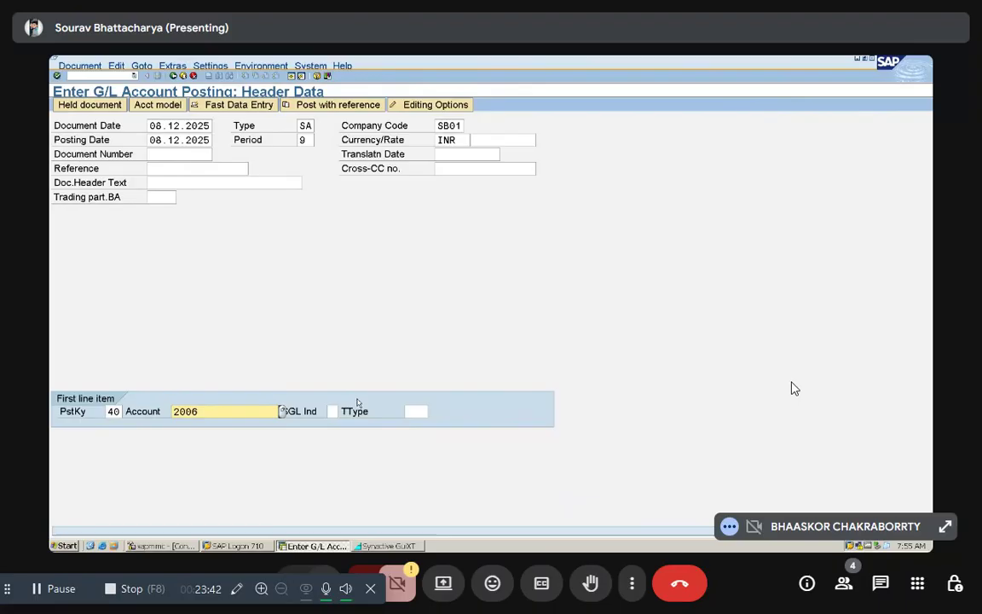
pyautogui.press('Return')
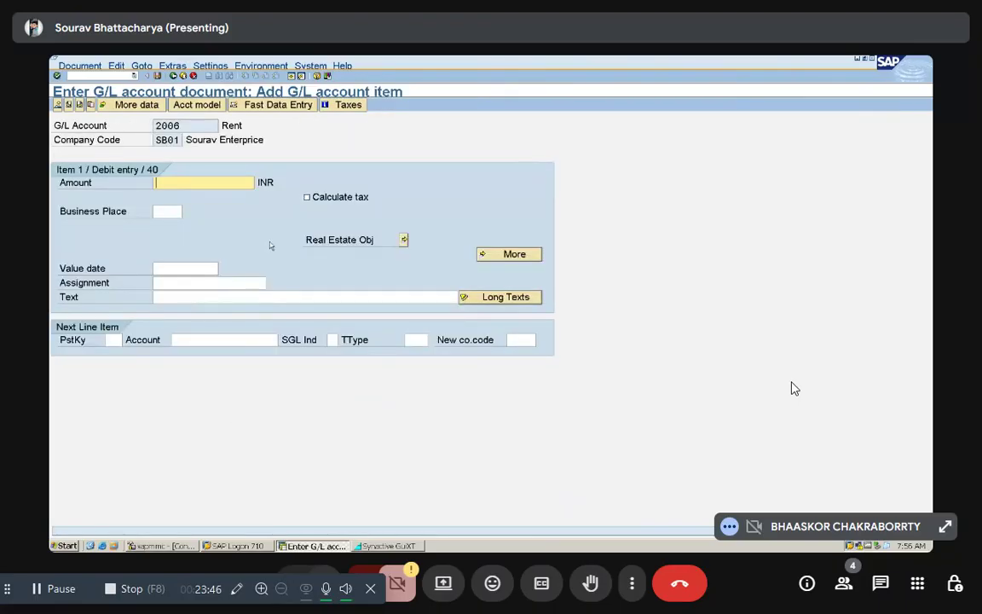
# Step: Set the Rent debit item's amount to 60000 INR and its text to "Rent Paid"
pyautogui.write('60000')
pyautogui.click(173, 297)
pyautogui.write('R')
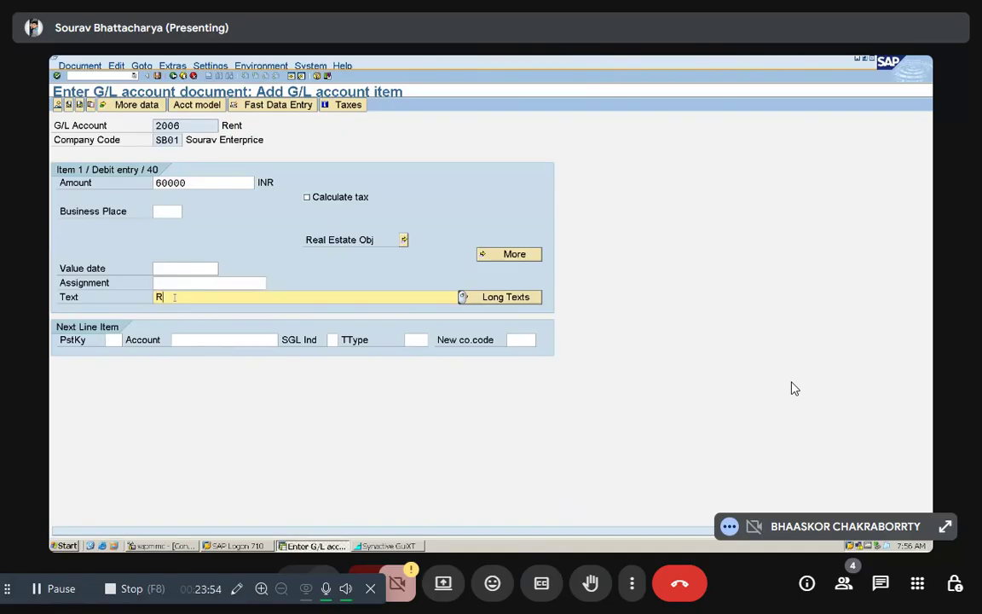
pyautogui.write('ent Paid')
# Step: Open a credit line item against the Rent debit, using posting key 50 and account 1, State Bank of India
pyautogui.press('Tab')
pyautogui.write('50')
pyautogui.press('Tab')
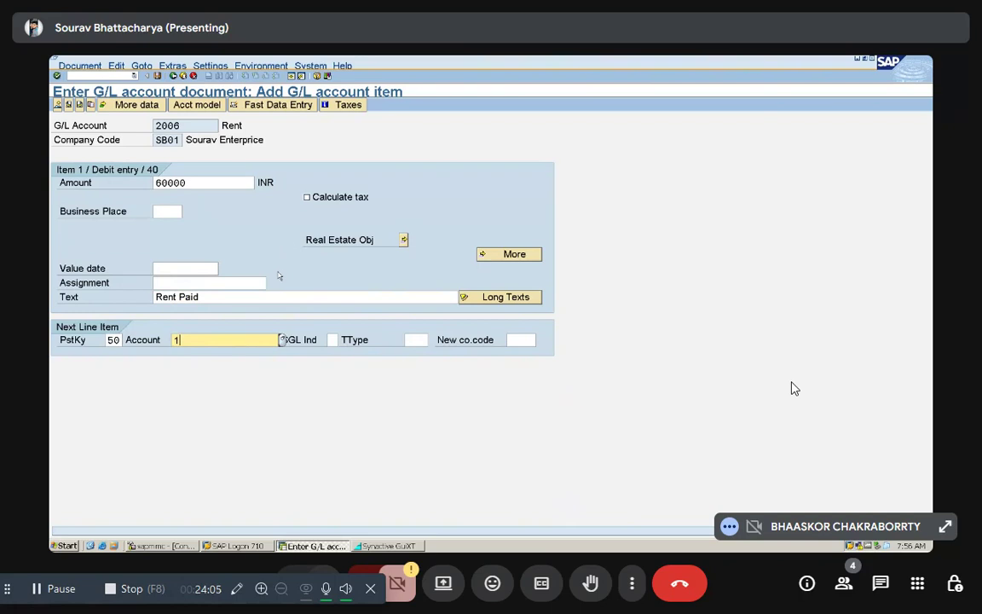
pyautogui.press('Return')
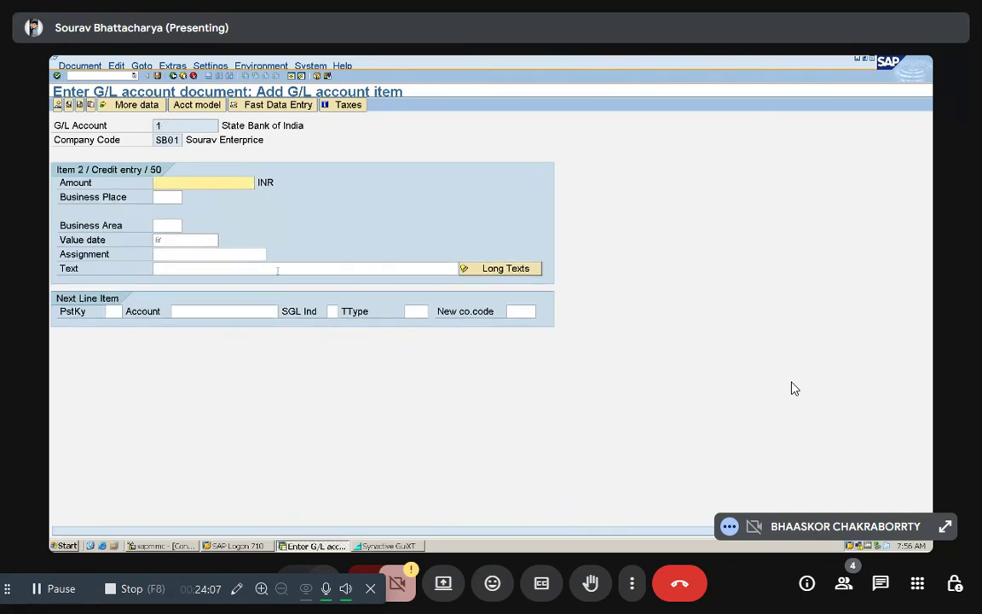
# Step: Set the bank credit item's amount to 60000 INR and value date to 08.12.2025, and post the rent document from its overview
pyautogui.write('60000')
pyautogui.press('Tab')
pyautogui.press('Tab')
pyautogui.press('Tab')
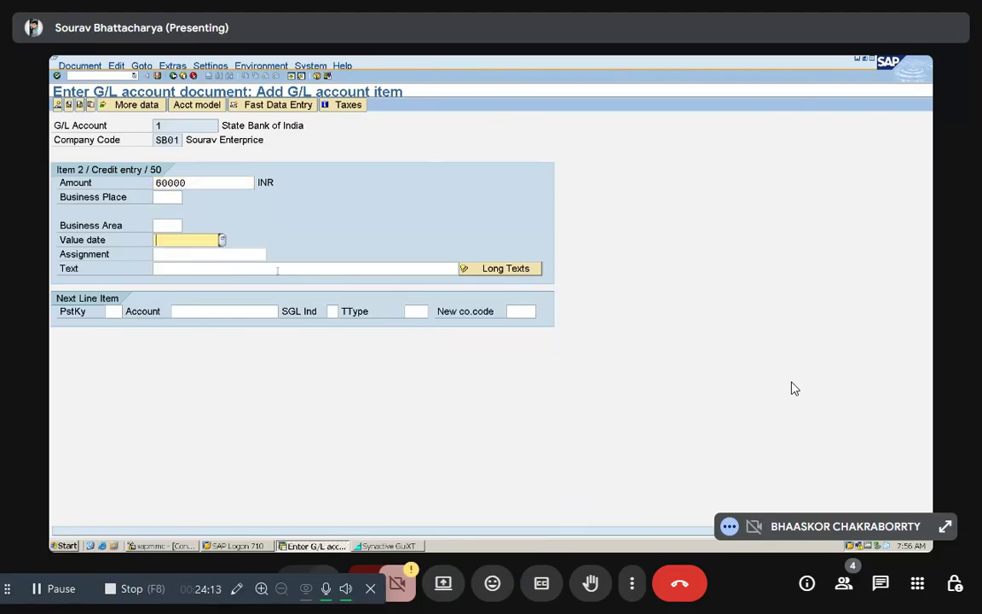
pyautogui.write('08')
pyautogui.press('Down')
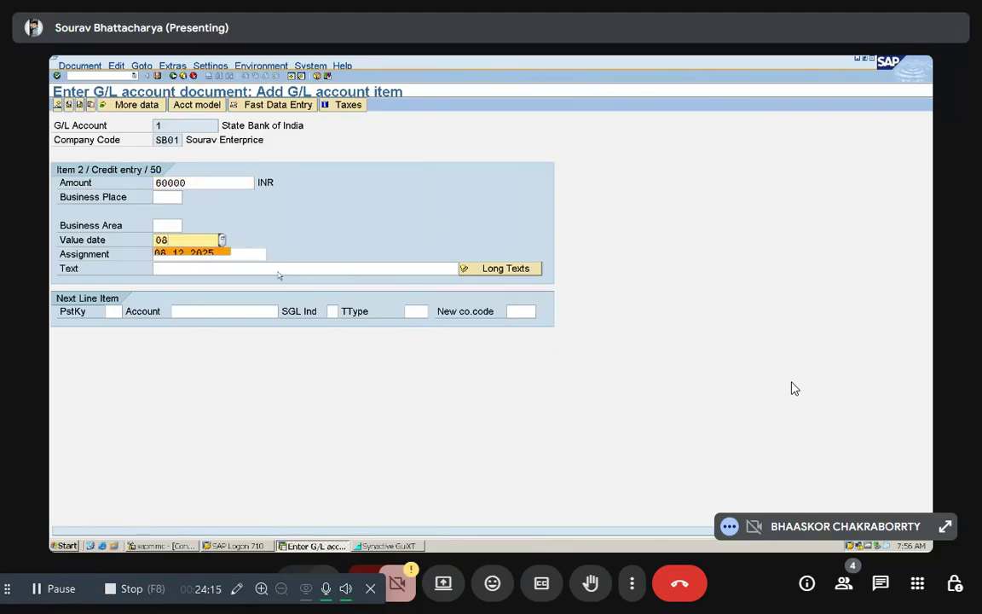
pyautogui.press('Return')
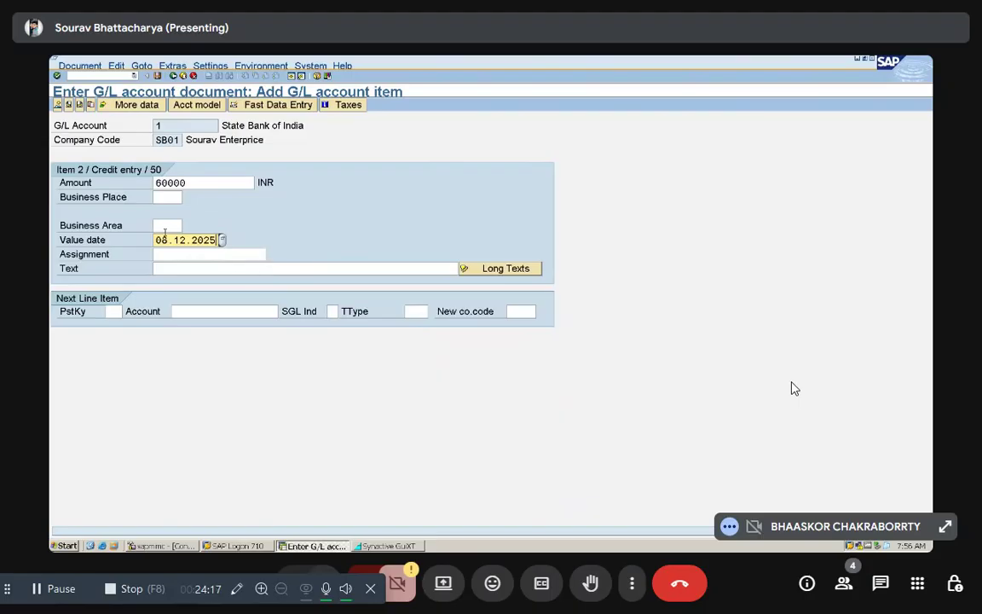
pyautogui.click(59, 104)
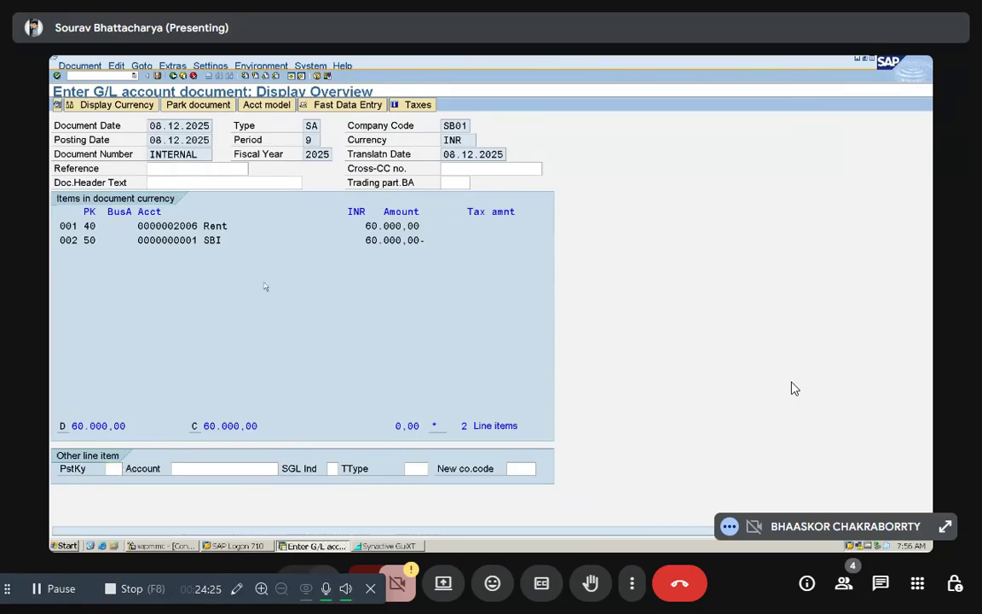
pyautogui.hotkey('ctrl', 's')
# Step: Set the next G/L posting's document date to 08.12.2025 and choose the Advertisement account, 2007, for its first line item
pyautogui.write('08')
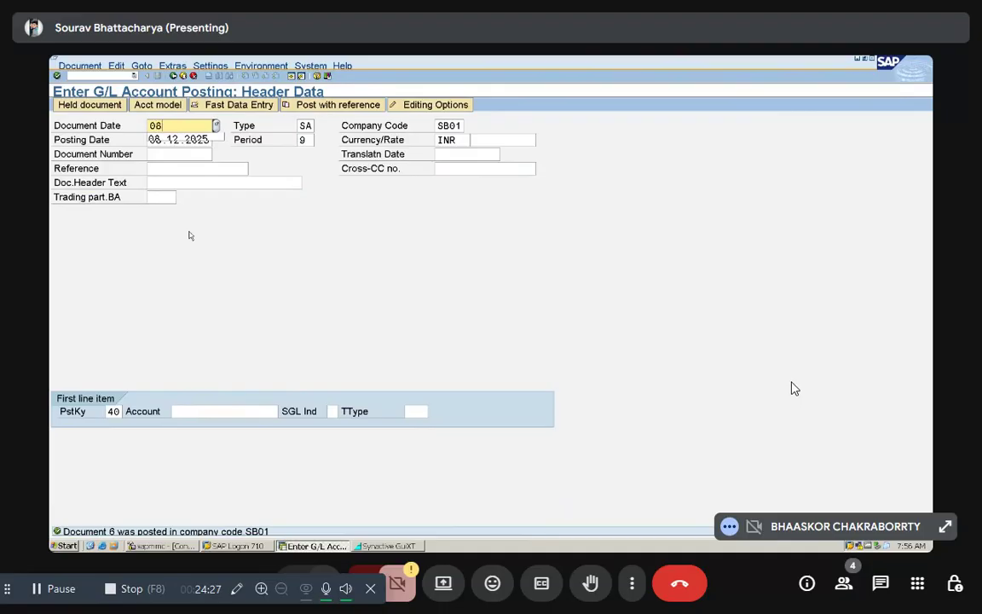
pyautogui.write('.12.2025')
pyautogui.click(202, 409)
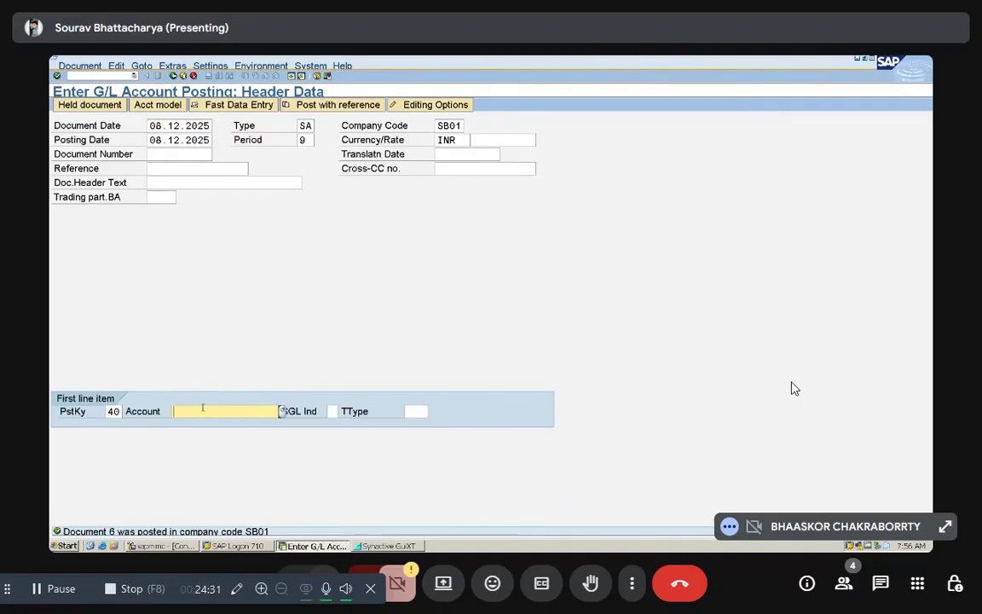
pyautogui.click(274, 411)
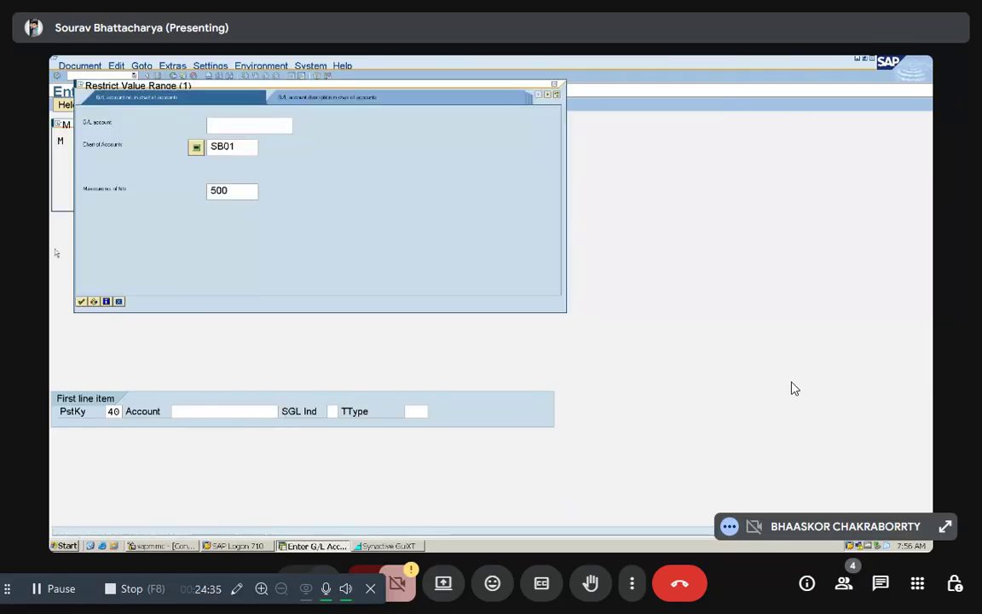
pyautogui.click(82, 301)
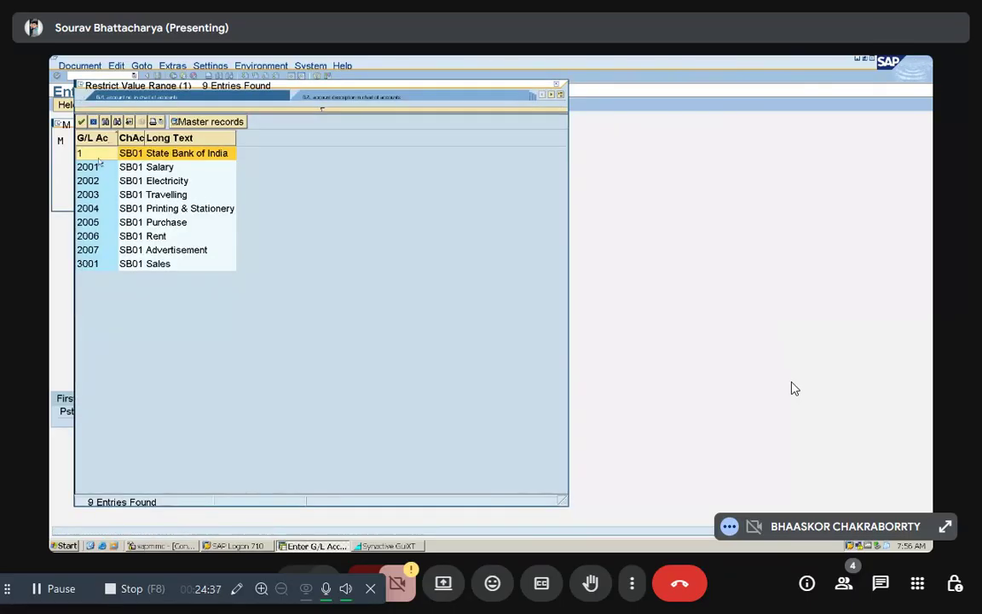
pyautogui.click(154, 253)
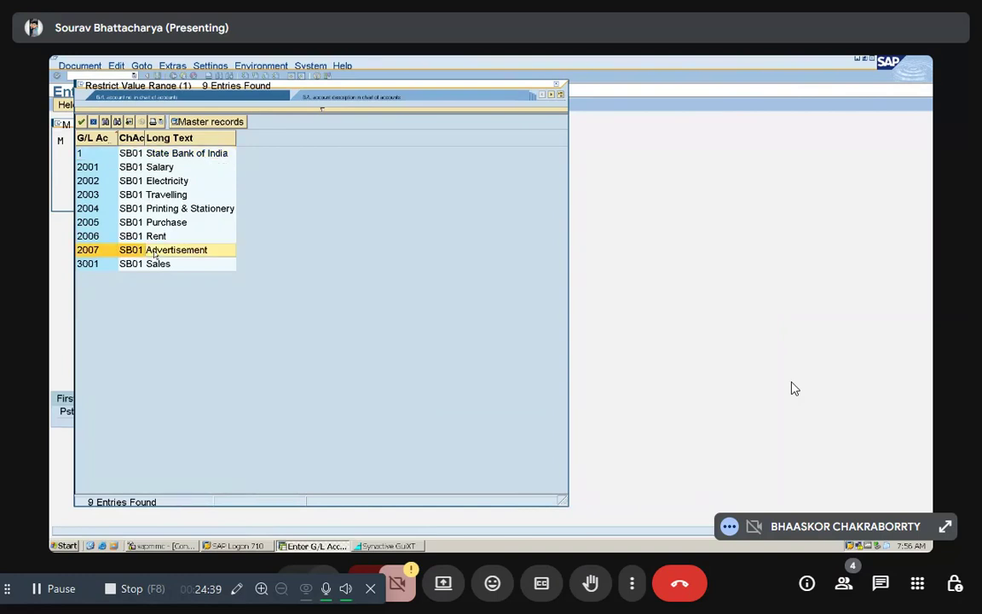
pyautogui.doubleClick(156, 253)
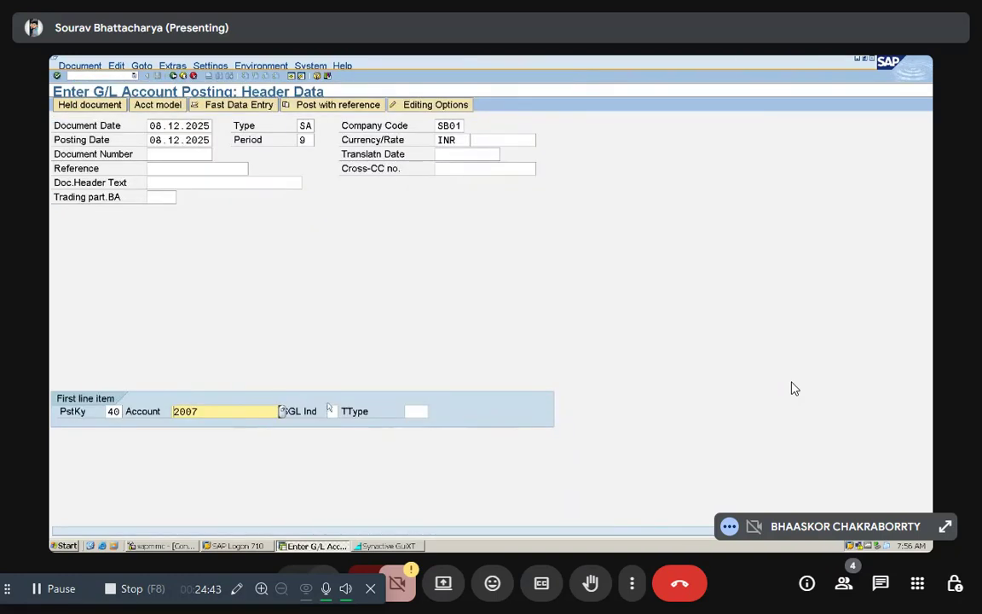
# Step: Open the Advertisement debit item and set its amount to 120000 INR and its text to "Adv Paid"
pyautogui.press('Return')
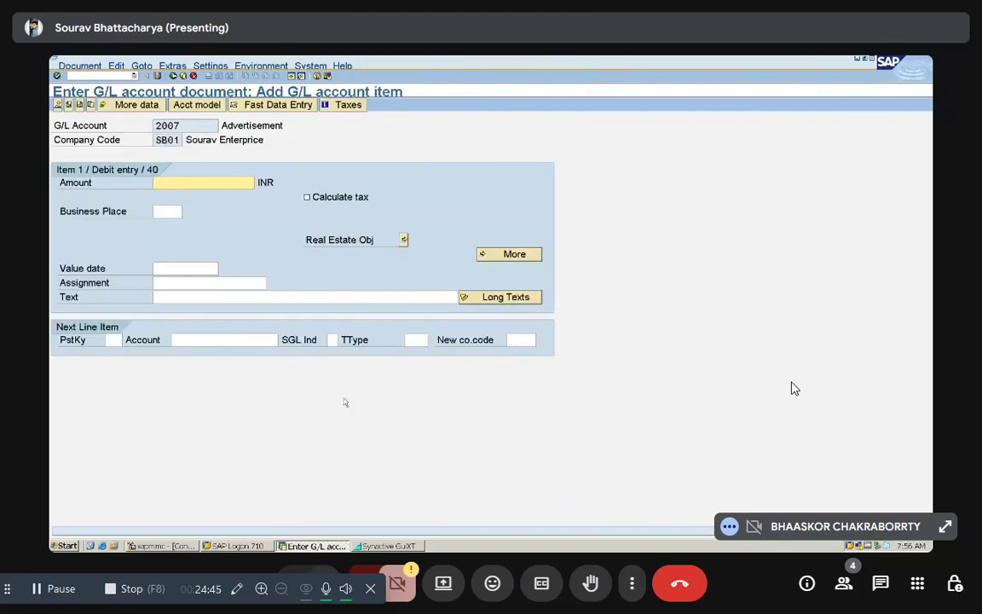
pyautogui.write('120000')
pyautogui.click(170, 294)
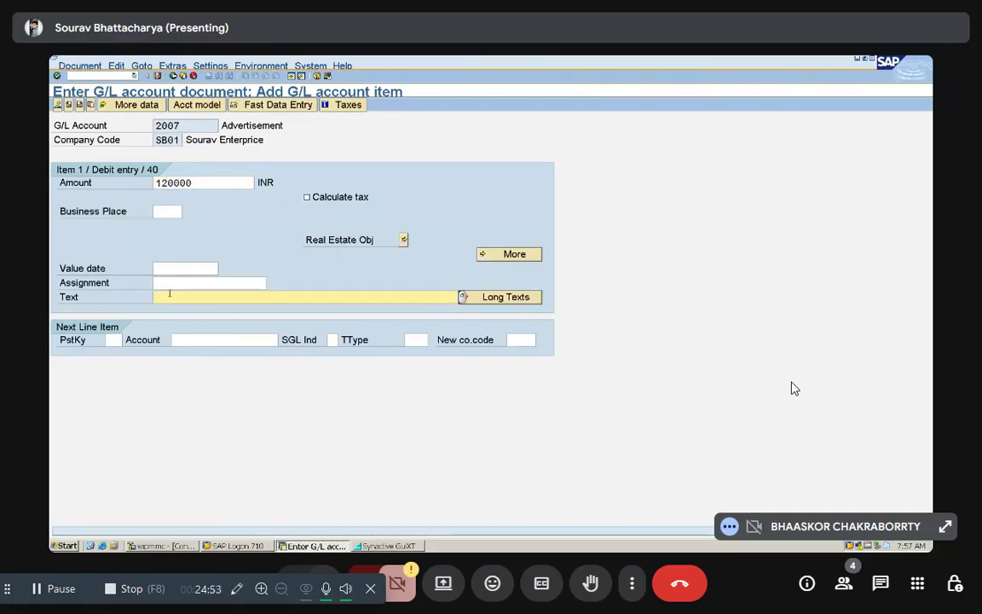
pyautogui.write('Adv Paid')
# Step: Open a credit line item against the Advertisement debit, using posting key 50 and account 1, State Bank of India
pyautogui.click(111, 340)
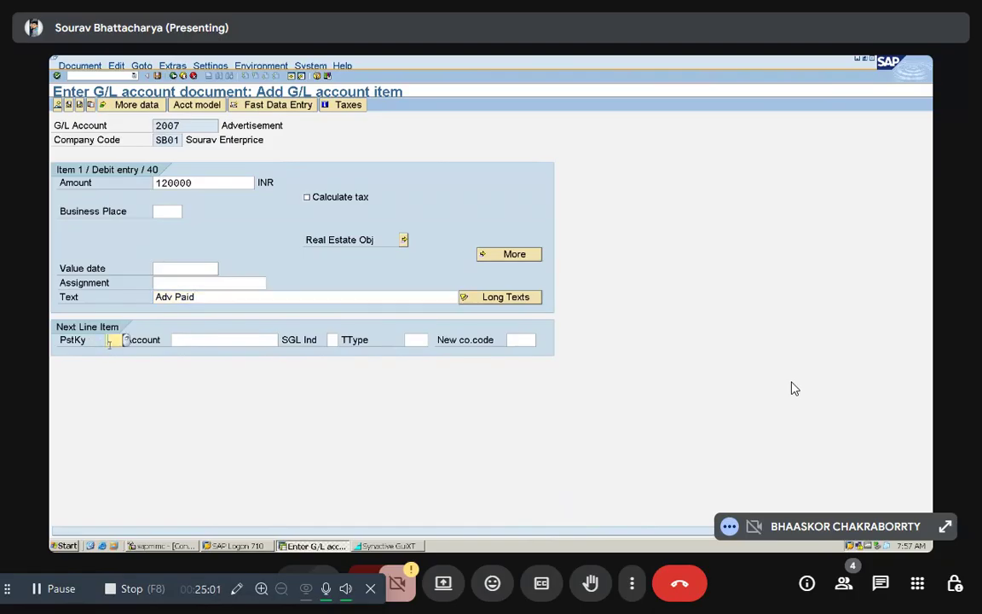
pyautogui.write('50')
pyautogui.press('Tab')
pyautogui.write('1')
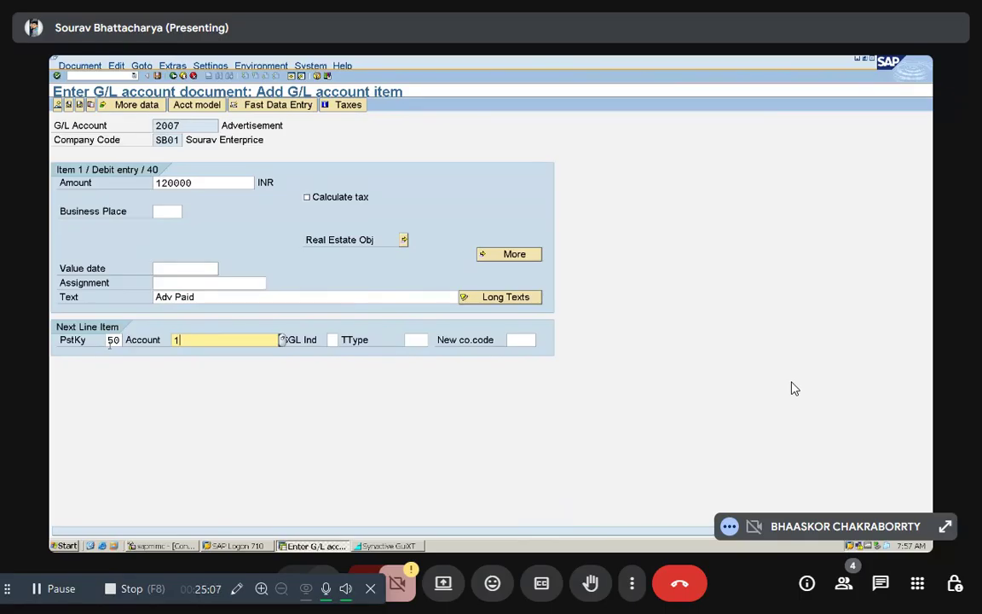
pyautogui.press('Return')
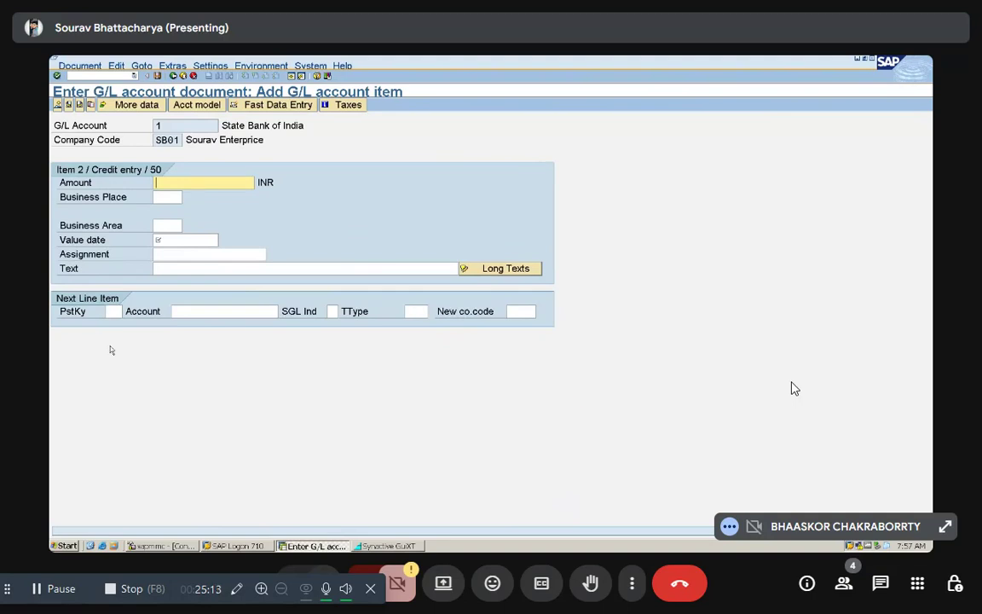
# Step: Set the bank credit item's amount to 120000 INR and value date to 08.12.2025, and post the advertisement document from its overview
pyautogui.write('12')
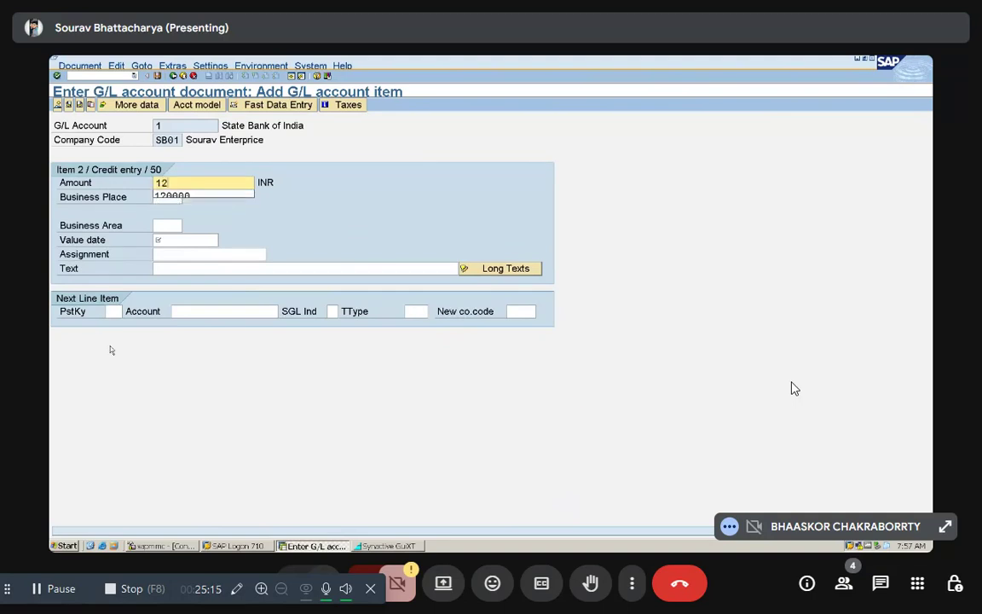
pyautogui.press('Down')
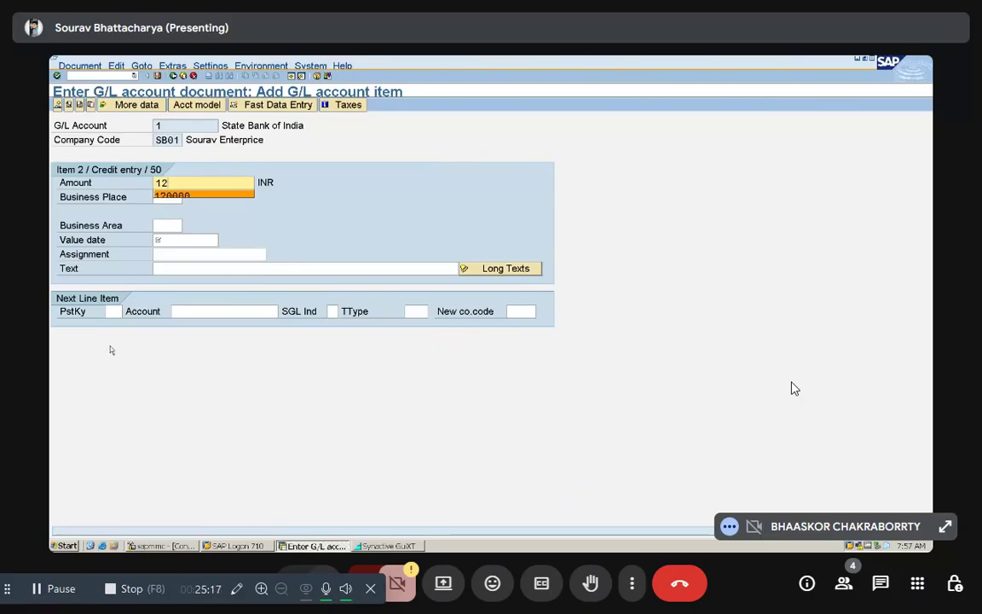
pyautogui.press('Return')
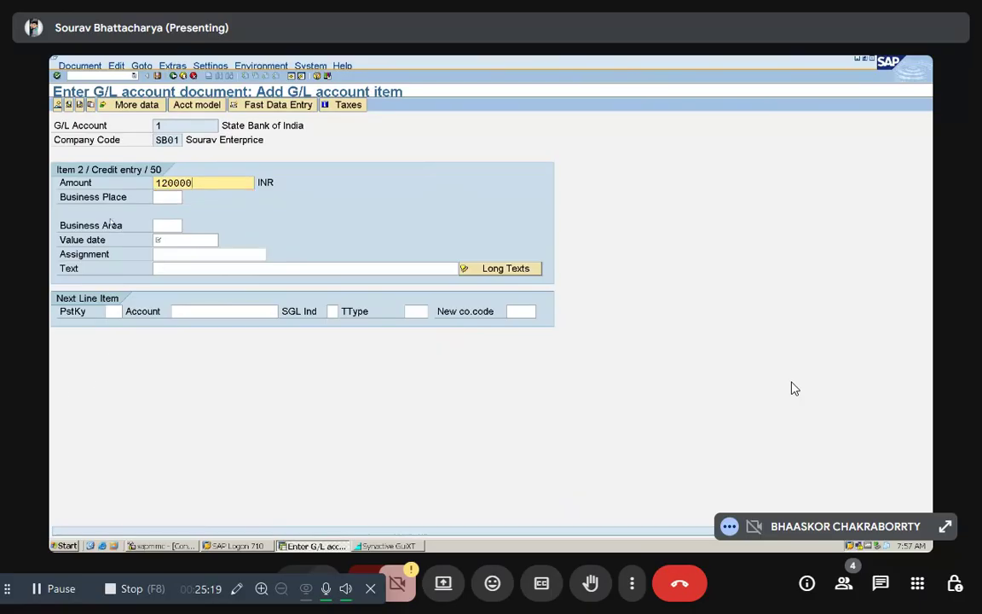
pyautogui.click(167, 239)
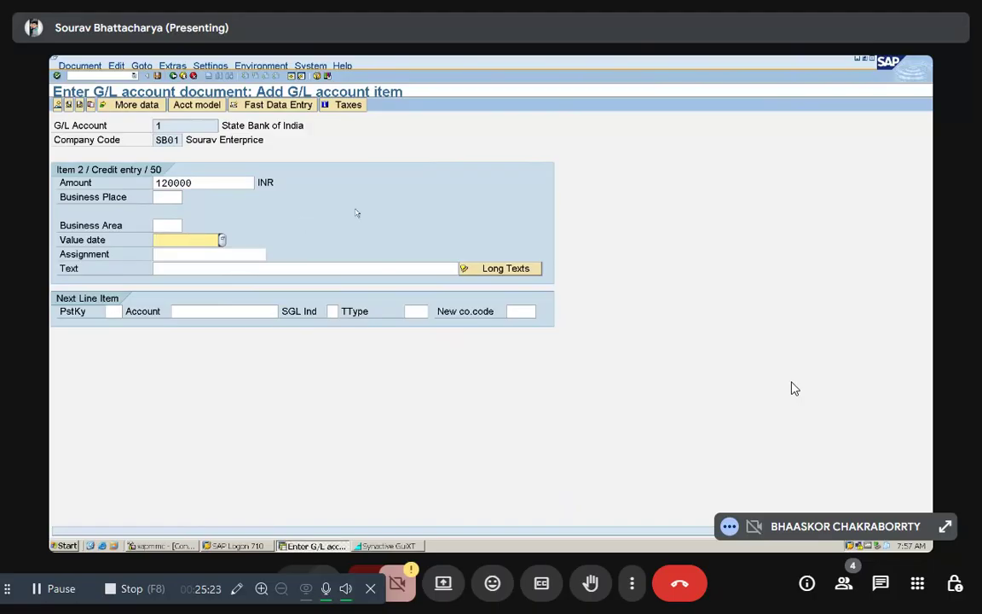
pyautogui.write('08')
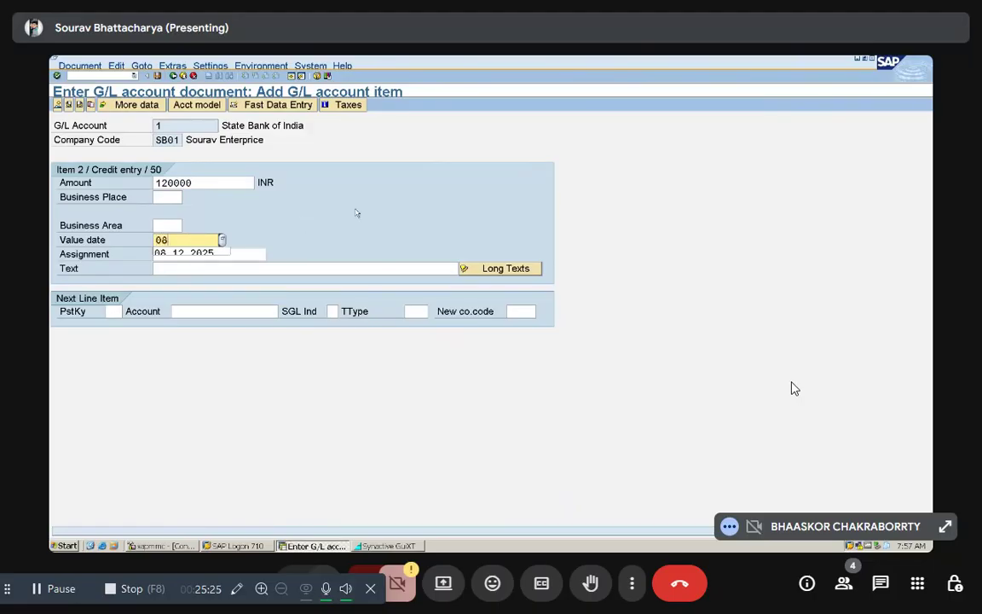
pyautogui.press('Down')
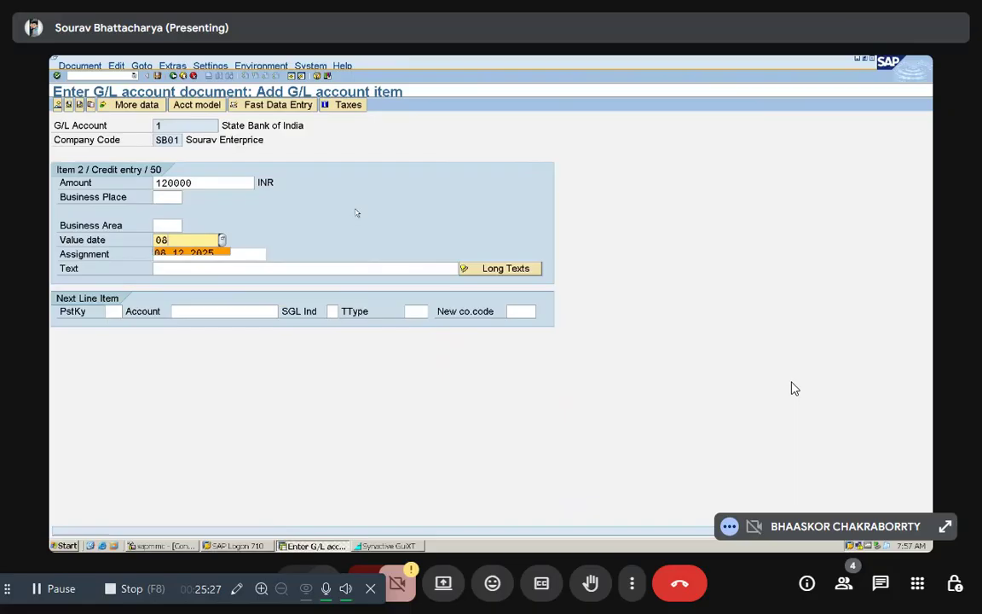
pyautogui.press('Return')
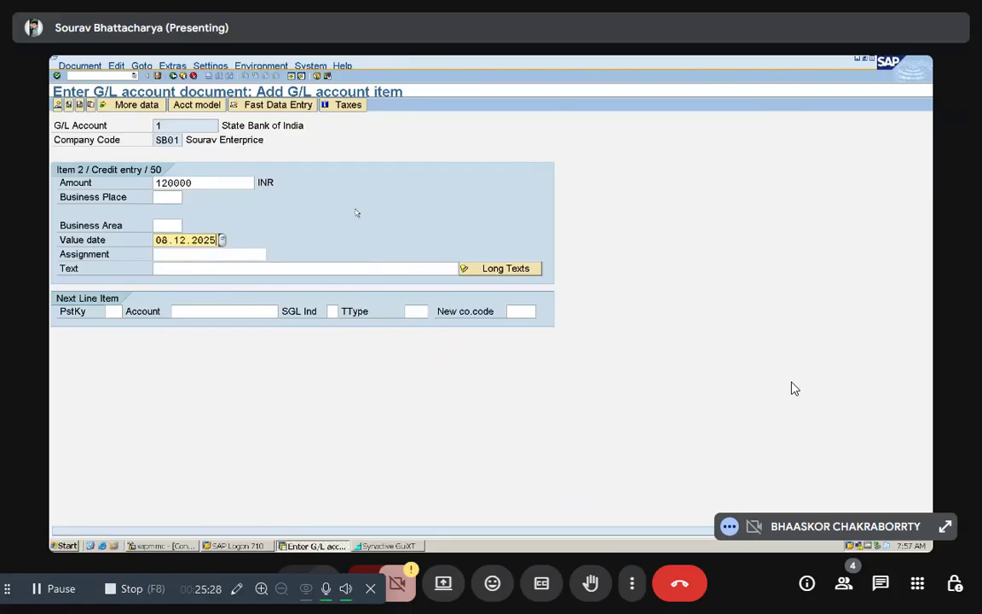
pyautogui.click(57, 104)
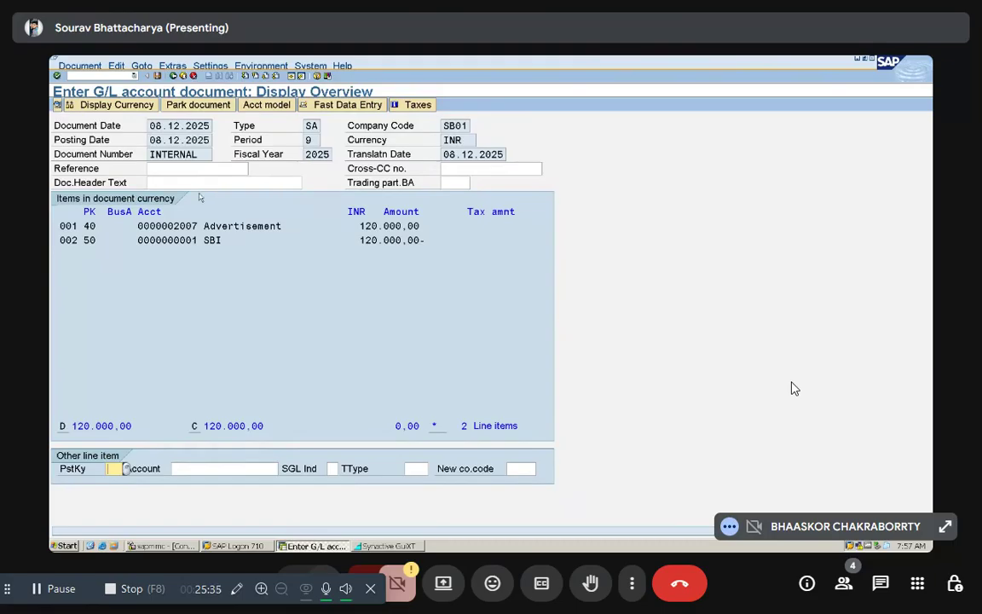
pyautogui.hotkey('ctrl', 's')
# Step: Set the document date of the next G/L account posting to 08.12.2025
pyautogui.write('08')
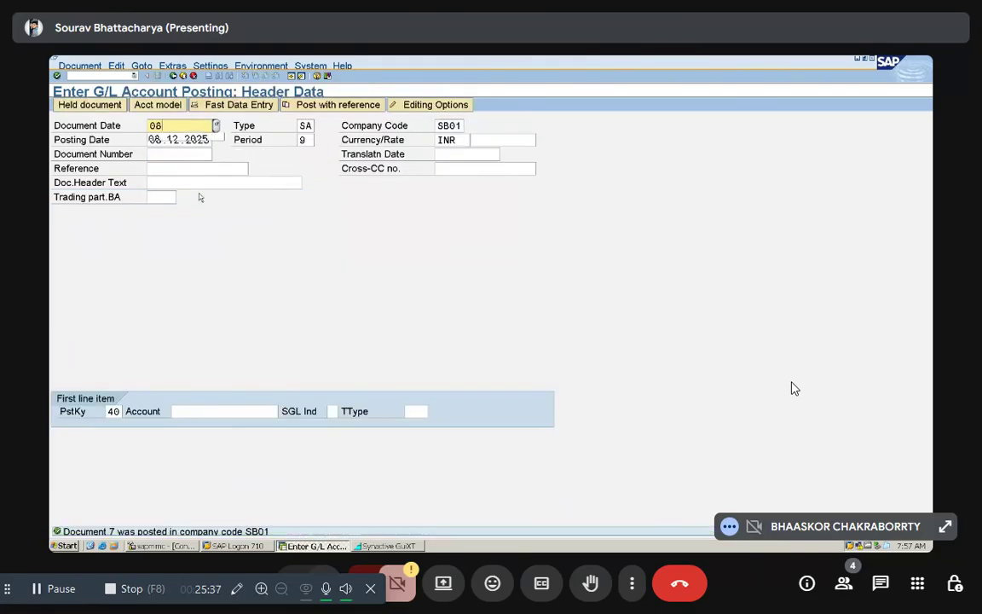
pyautogui.write('.12.2025')
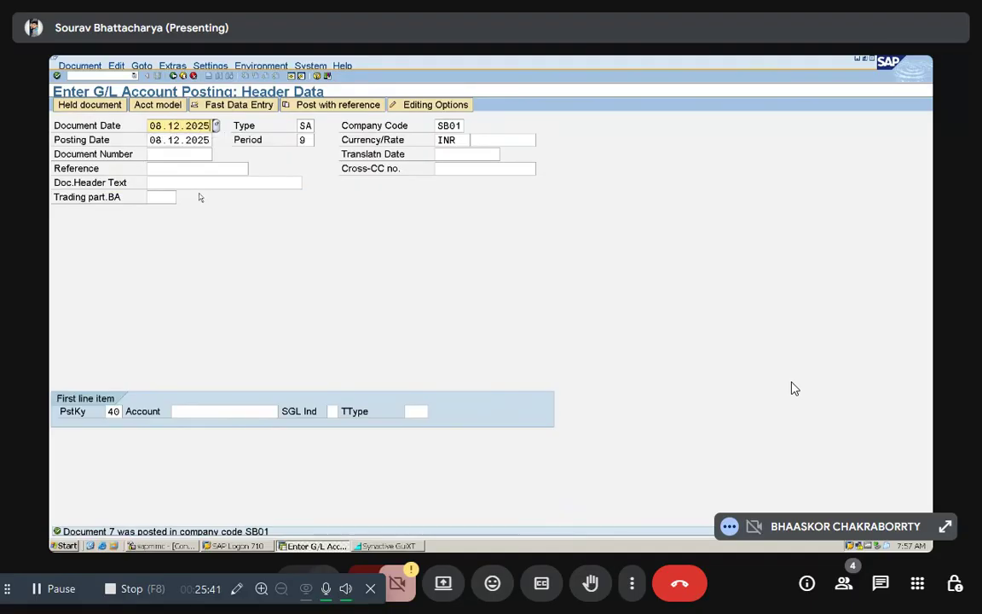
pyautogui.click(193, 416)
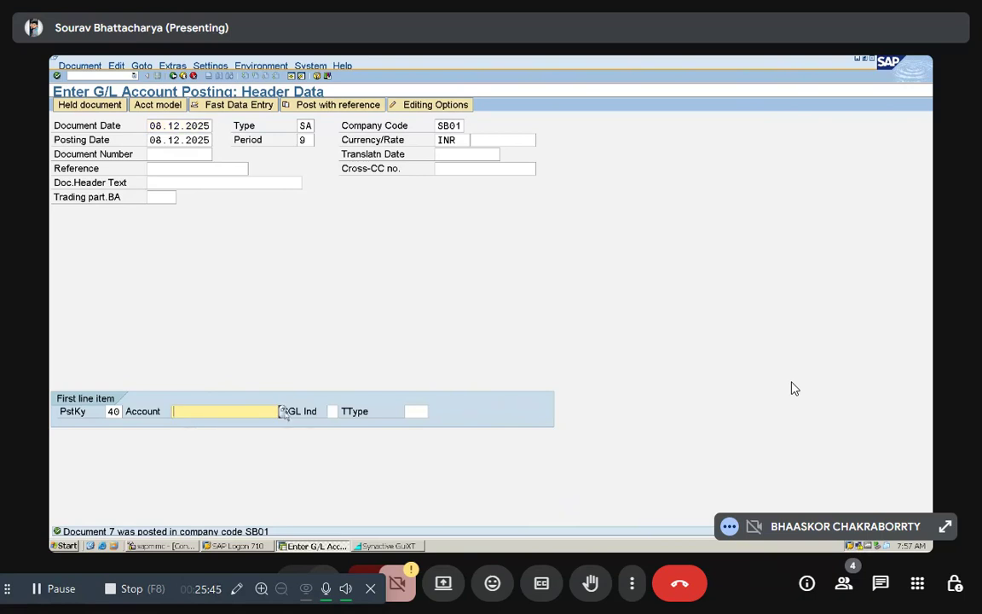
pyautogui.press('F4')
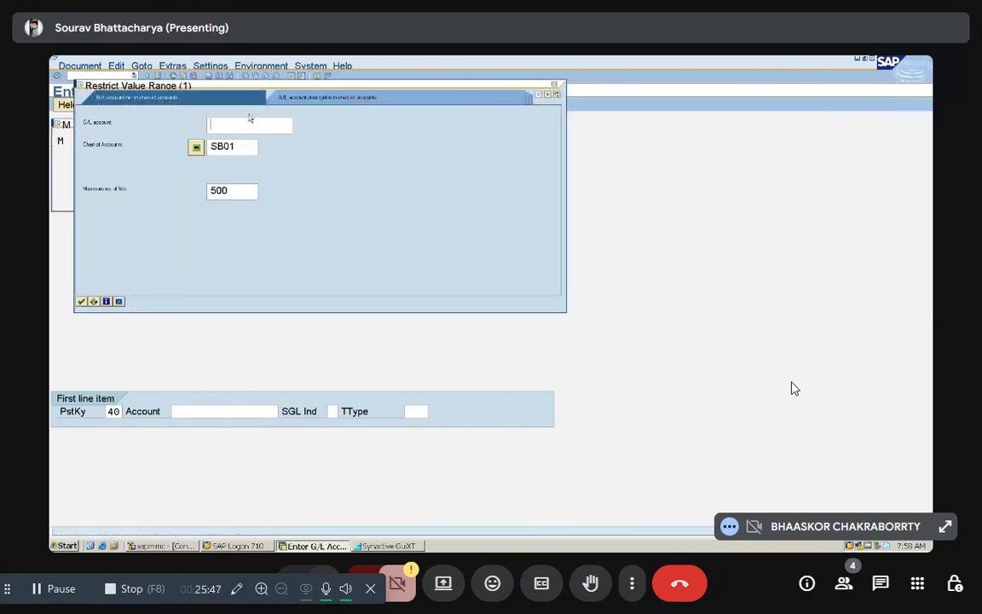
pyautogui.click(81, 301)
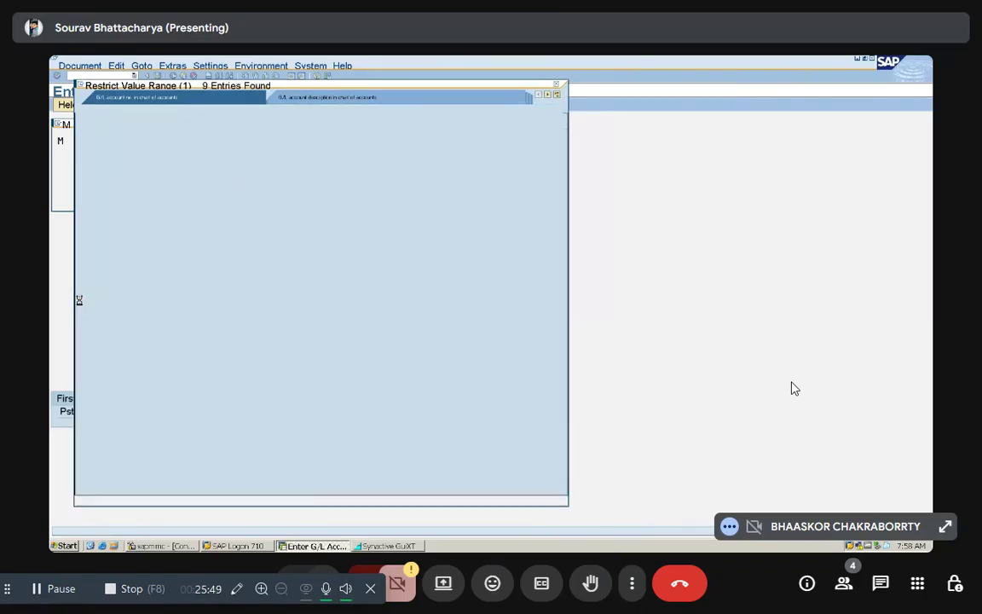
pyautogui.click(145, 264)
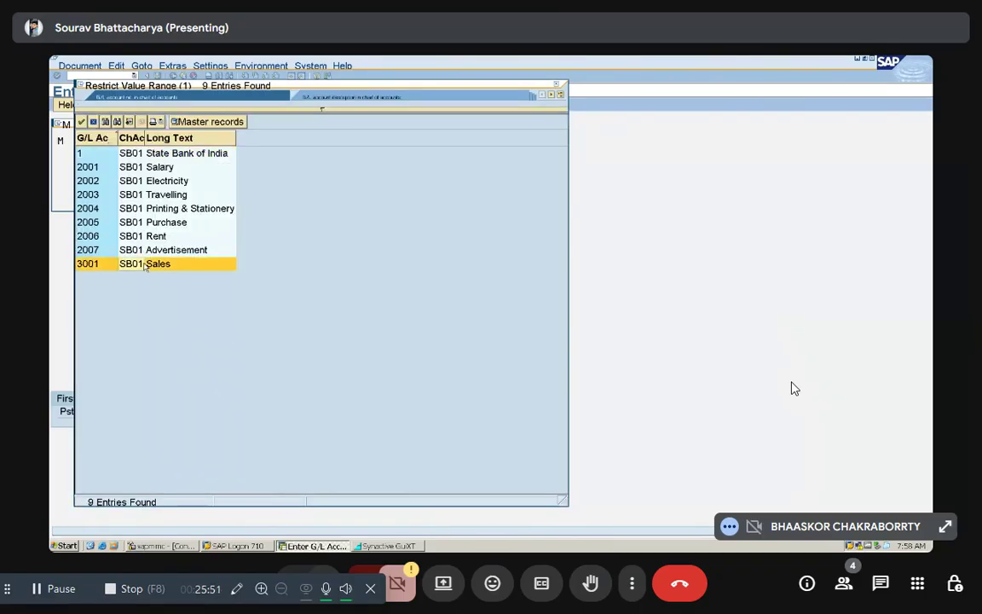
pyautogui.doubleClick(145, 266)
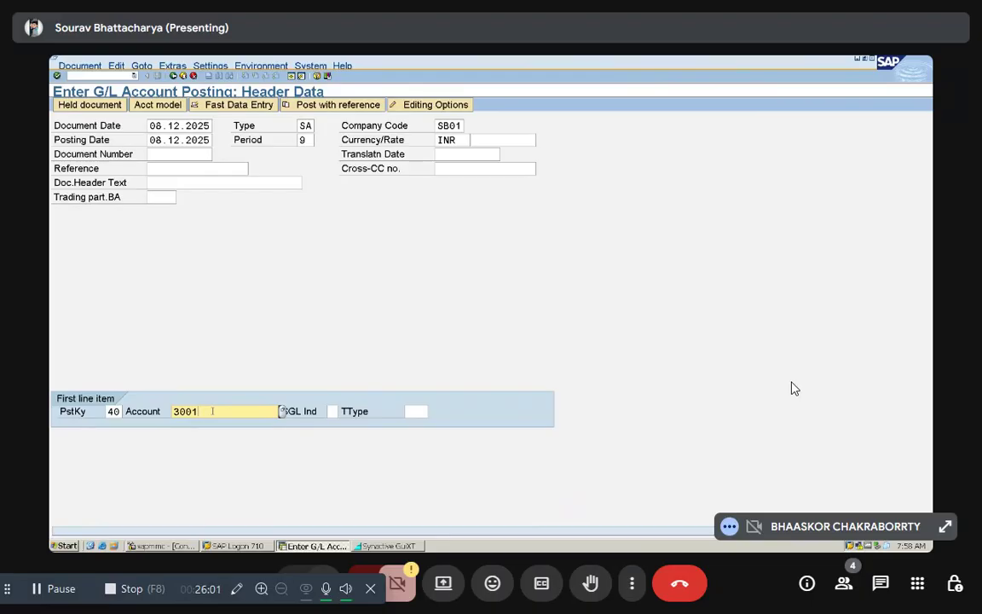
# Step: Set the first line item's account to 1, State Bank of India, keeping posting key 40, and open that debit item
pyautogui.press('BackSpace')
pyautogui.press('BackSpace')
pyautogui.press('BackSpace')
pyautogui.press('BackSpace')
pyautogui.write('1')
pyautogui.click(118, 411)
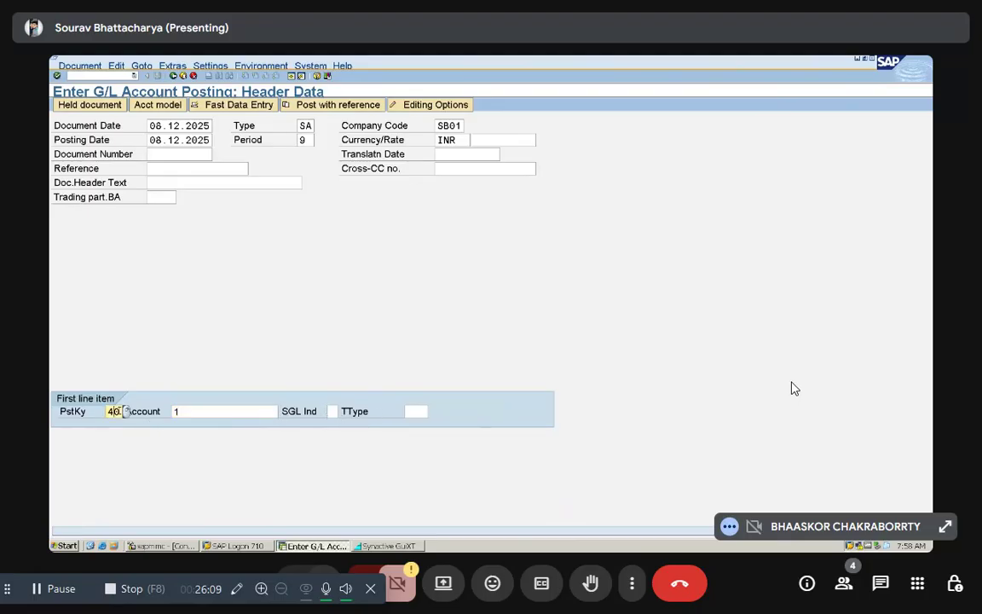
pyautogui.click(179, 410)
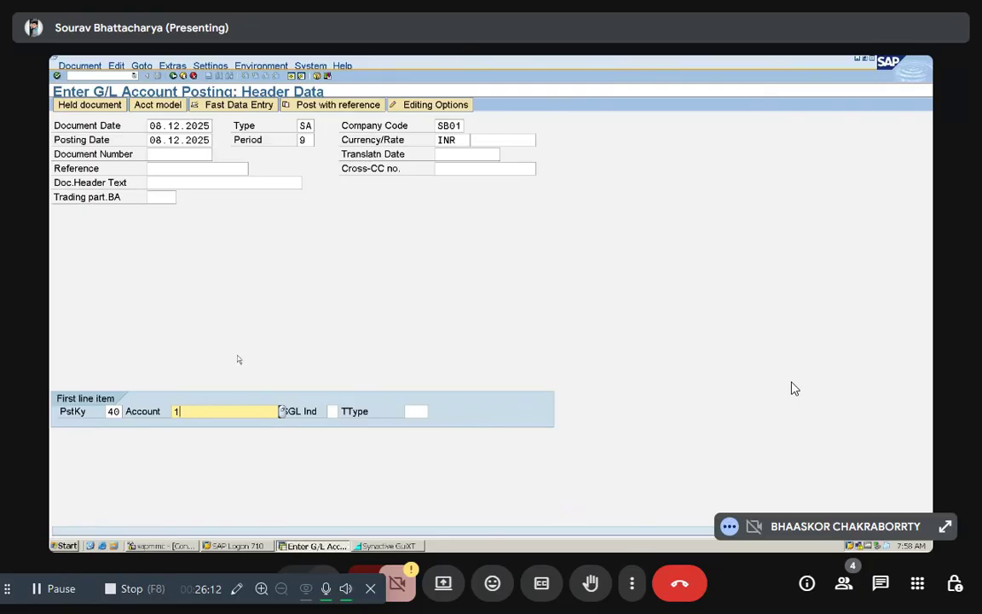
pyautogui.press('Return')
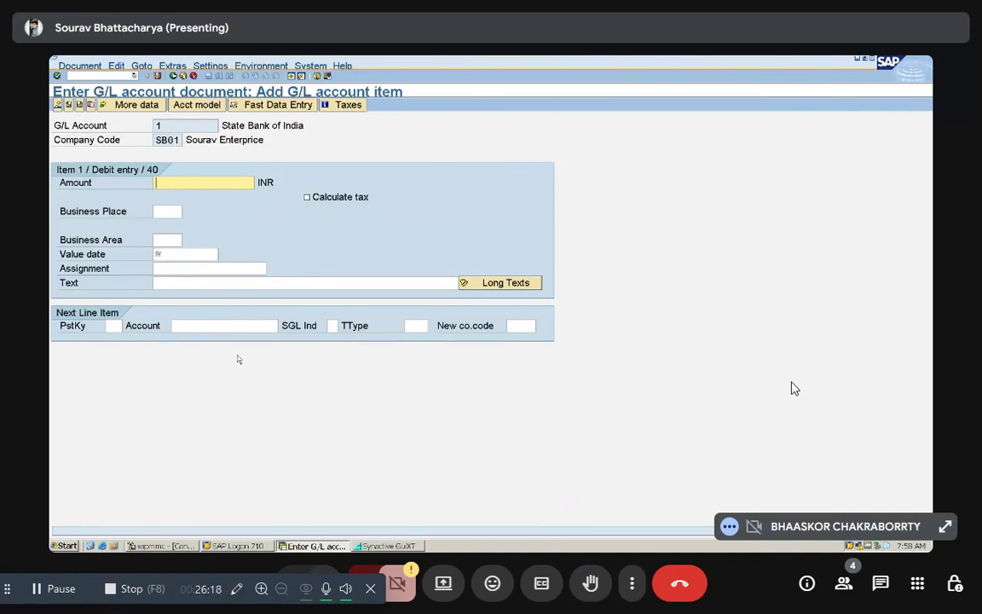
# Step: Set the State Bank of India debit item's amount to 220000 INR
pyautogui.write('25')
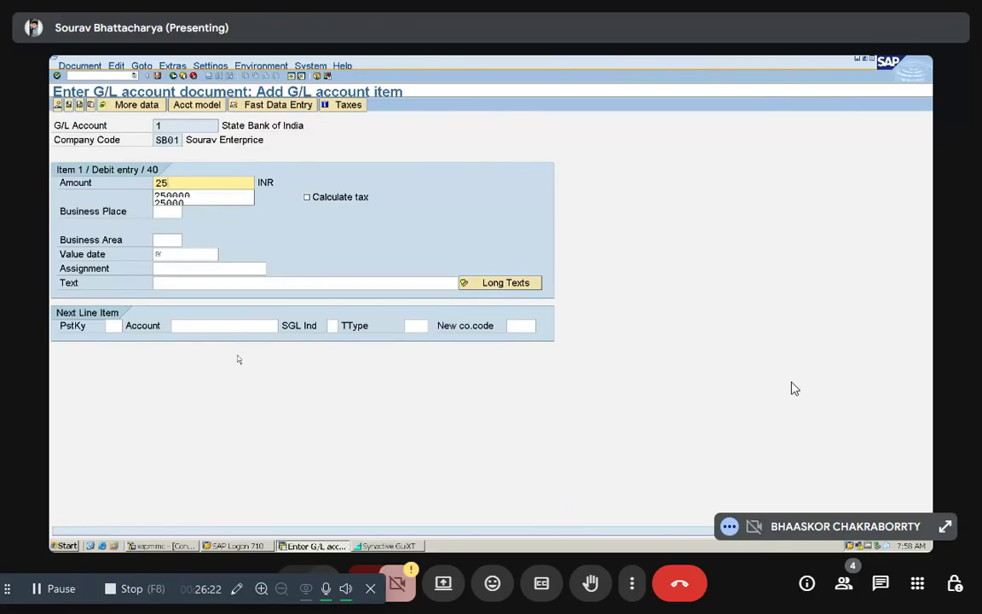
pyautogui.press('BackSpace')
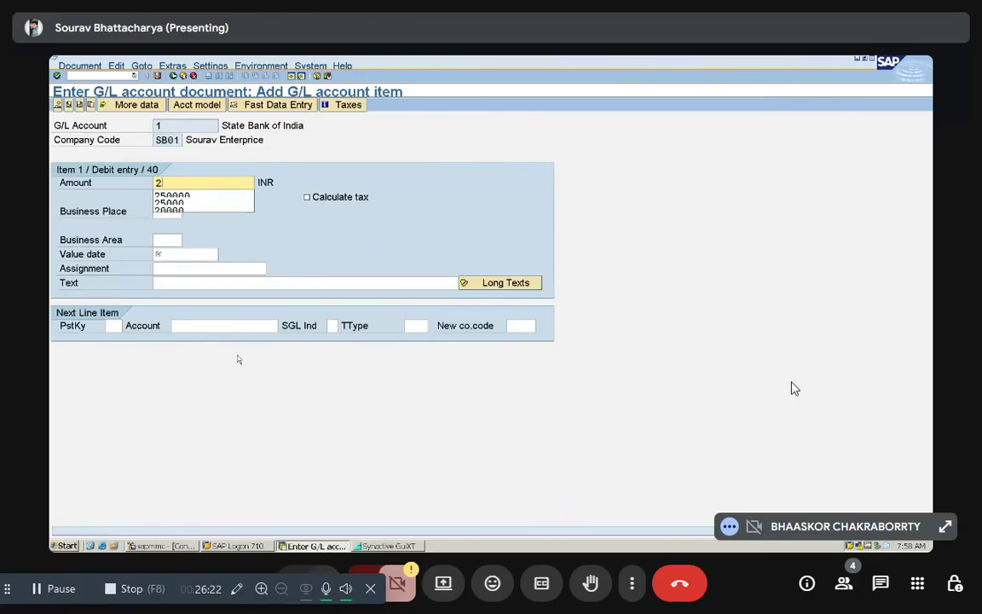
pyautogui.write('2000')
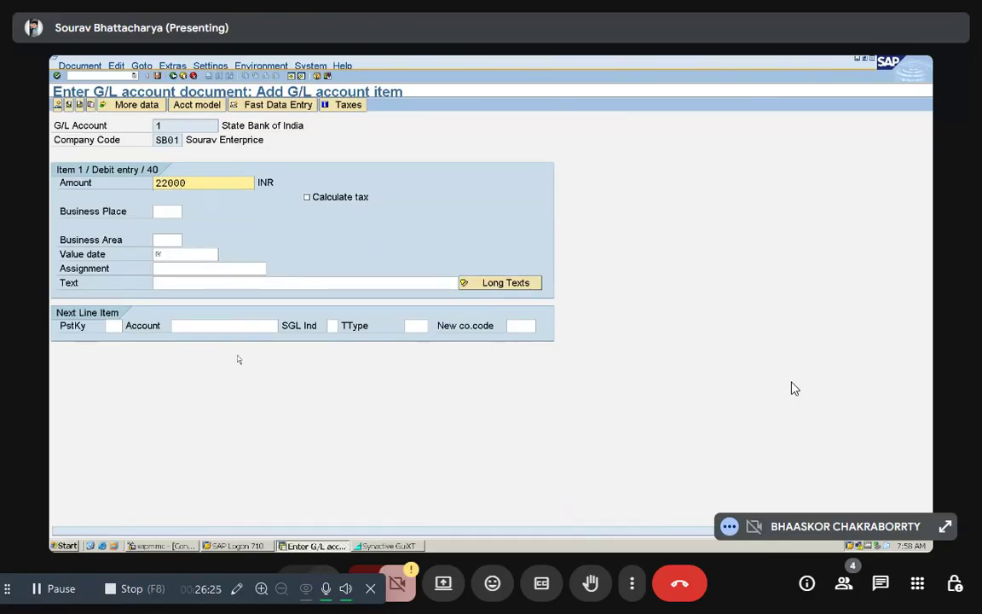
pyautogui.write('0')
# Step: Fill in the bank debit item's value date from the suggested entries and display the document overview without exiting editing
pyautogui.click(181, 255)
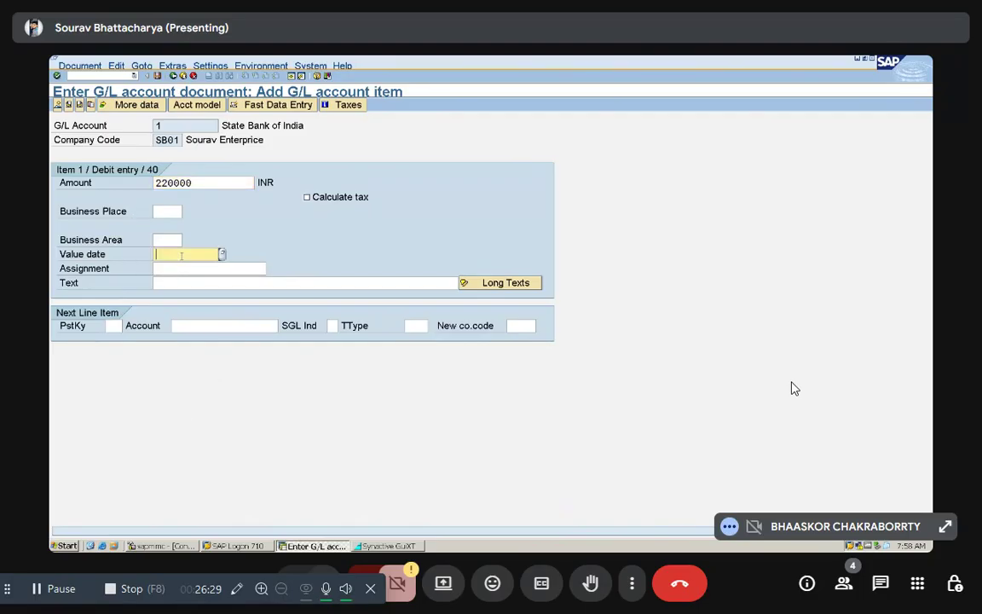
pyautogui.write('200')
pyautogui.press('BackSpace')
pyautogui.press('BackSpace')
pyautogui.press('BackSpace')
pyautogui.press('Down')
pyautogui.press('Return')
pyautogui.click(57, 104)
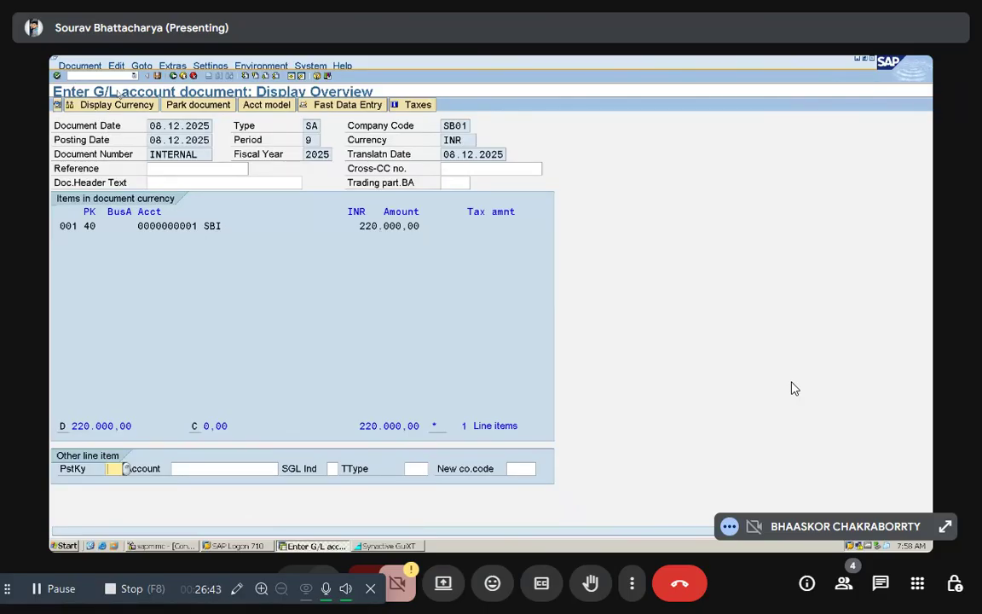
pyautogui.click(173, 77)
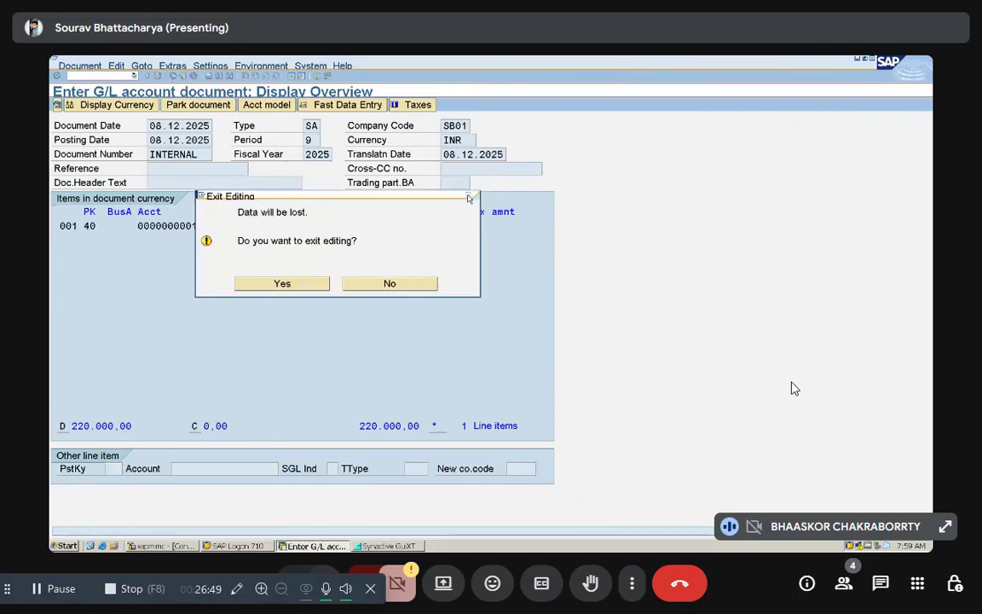
pyautogui.click(390, 284)
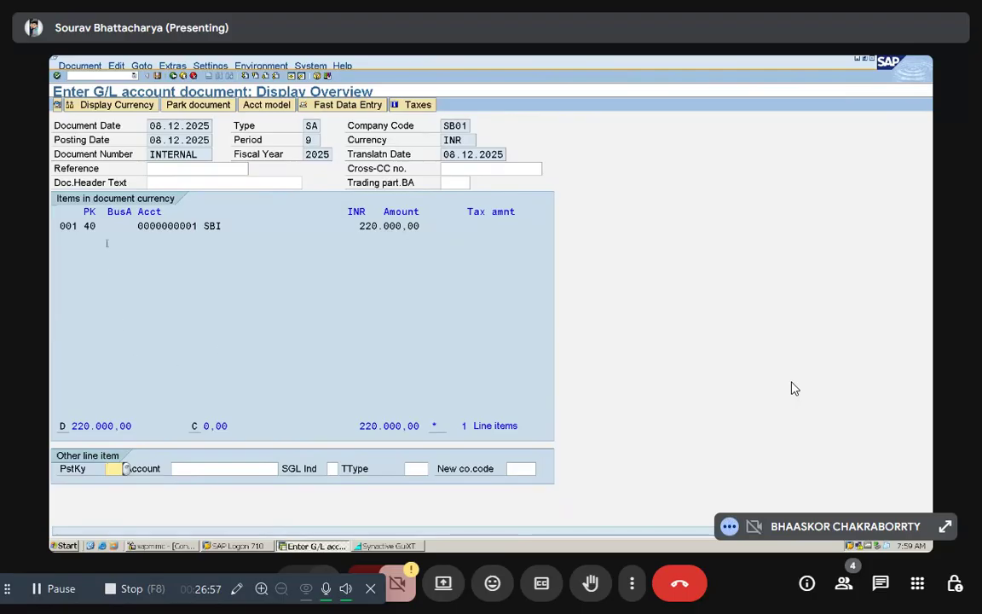
# Step: Add a credit item with posting key 50 on the Sales account, 3001, with * as its amount, and post the document
pyautogui.write('50')
pyautogui.click(201, 468)
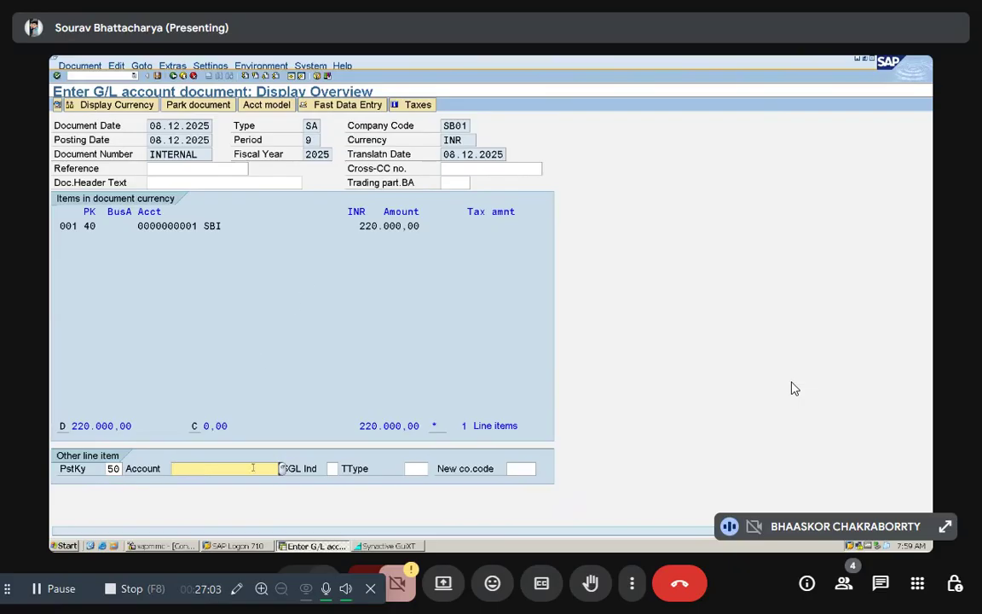
pyautogui.click(282, 468)
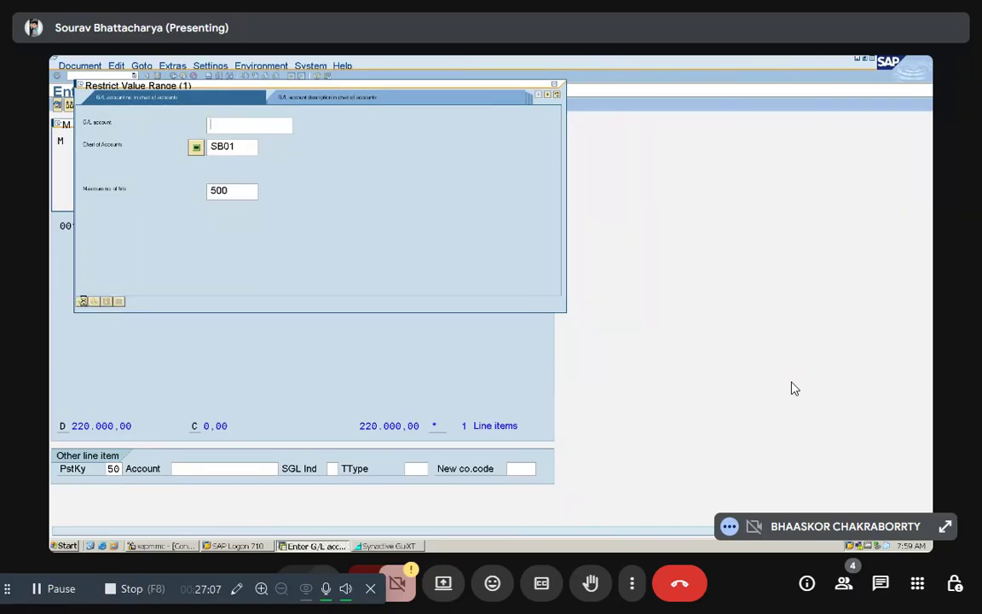
pyautogui.click(81, 301)
pyautogui.doubleClick(106, 266)
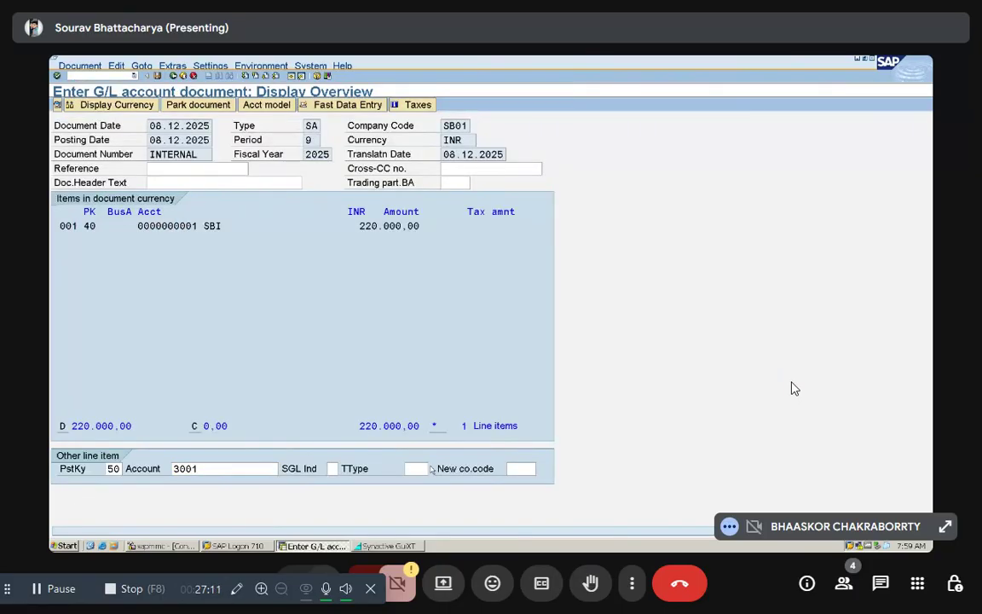
pyautogui.press('Return')
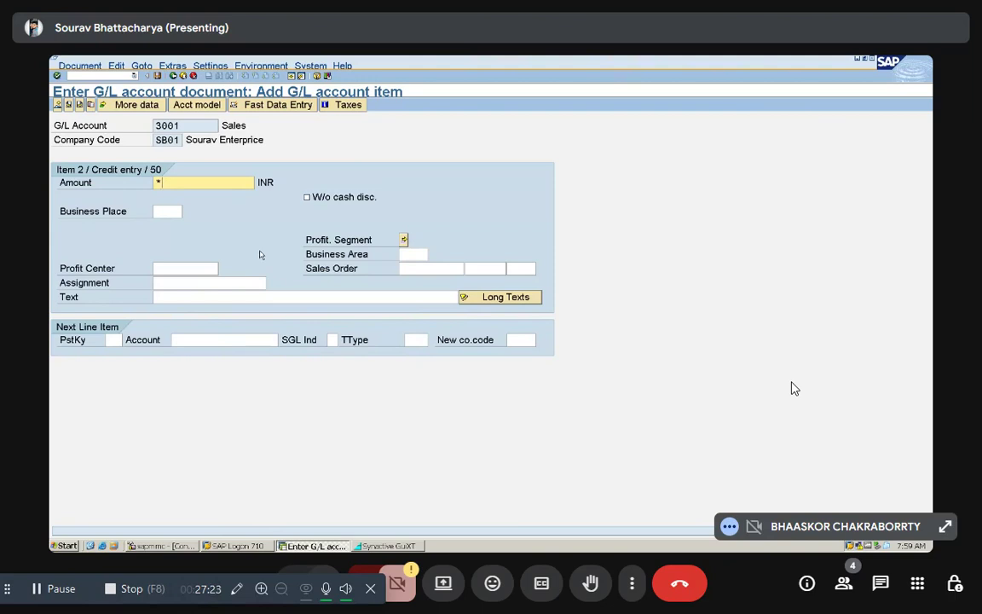
pyautogui.hotkey('ctrl', 's')
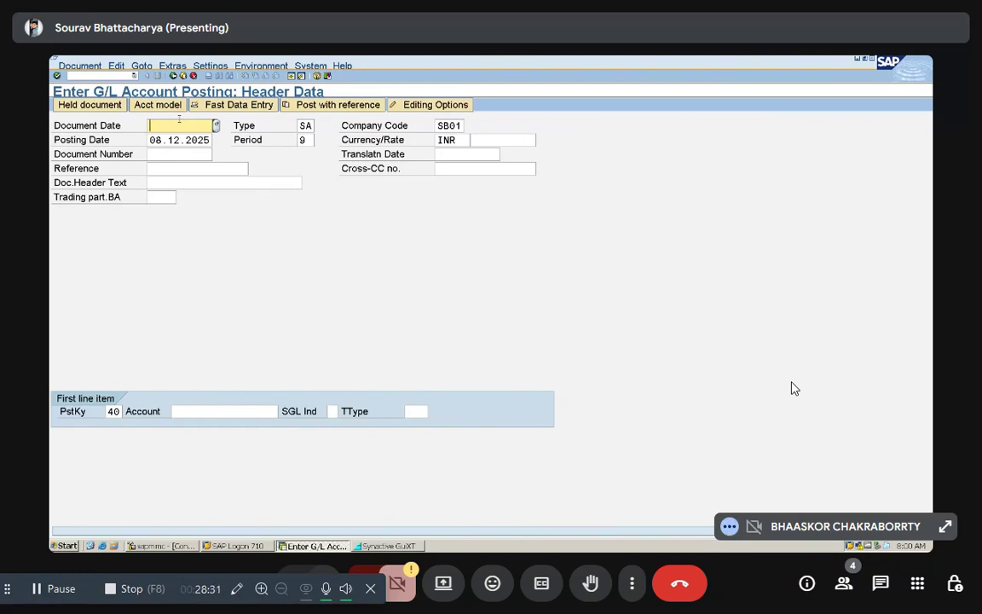
# Step: Leave the posting header and open transaction FB50 to enter a G/L account document
pyautogui.click(116, 75)
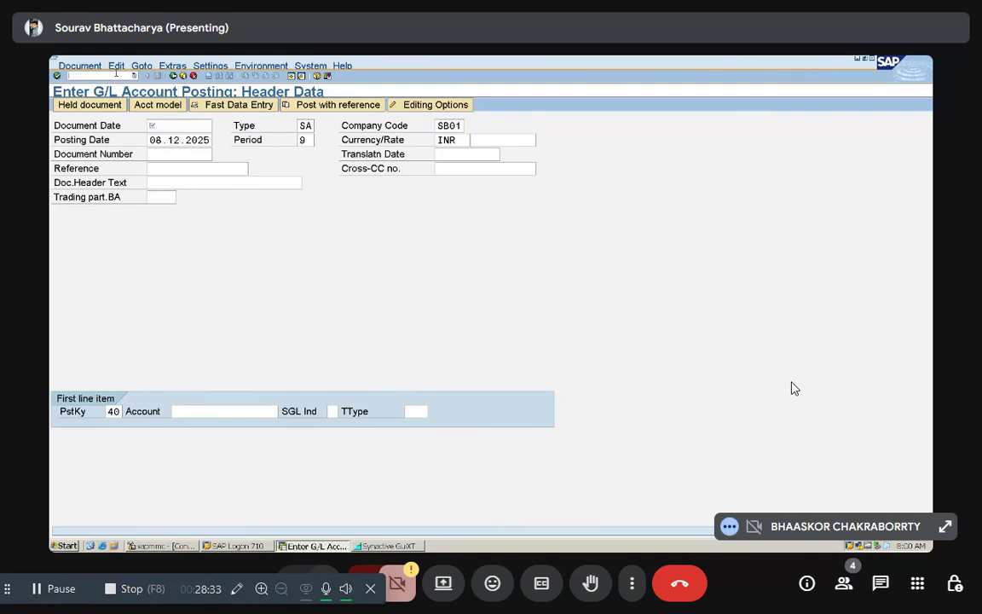
pyautogui.write('/nfb50')
pyautogui.press('Return')
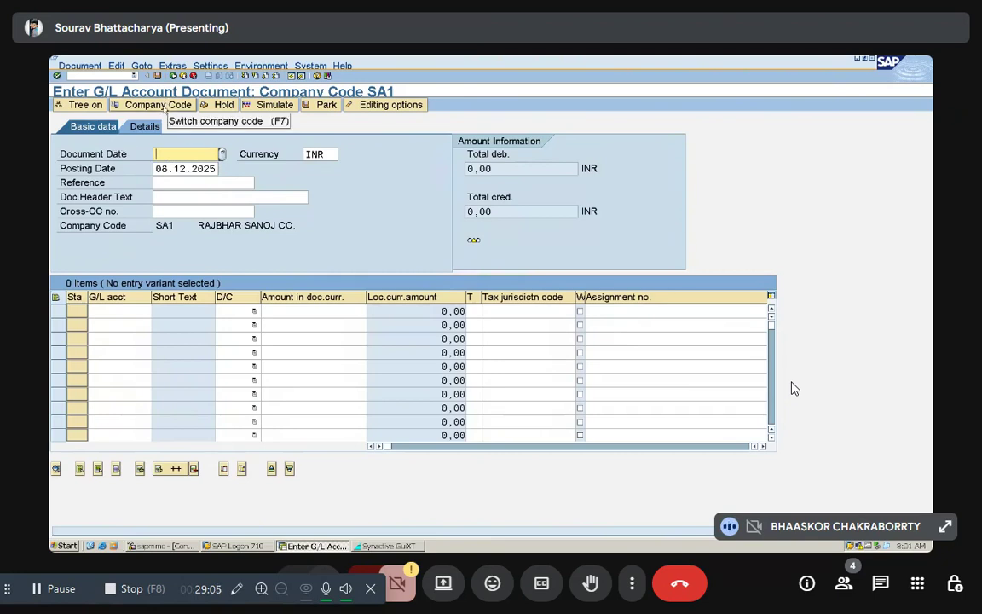
# Step: Switch the company code to SB01 and set the document date to 08.12.2025
pyautogui.click(165, 109)
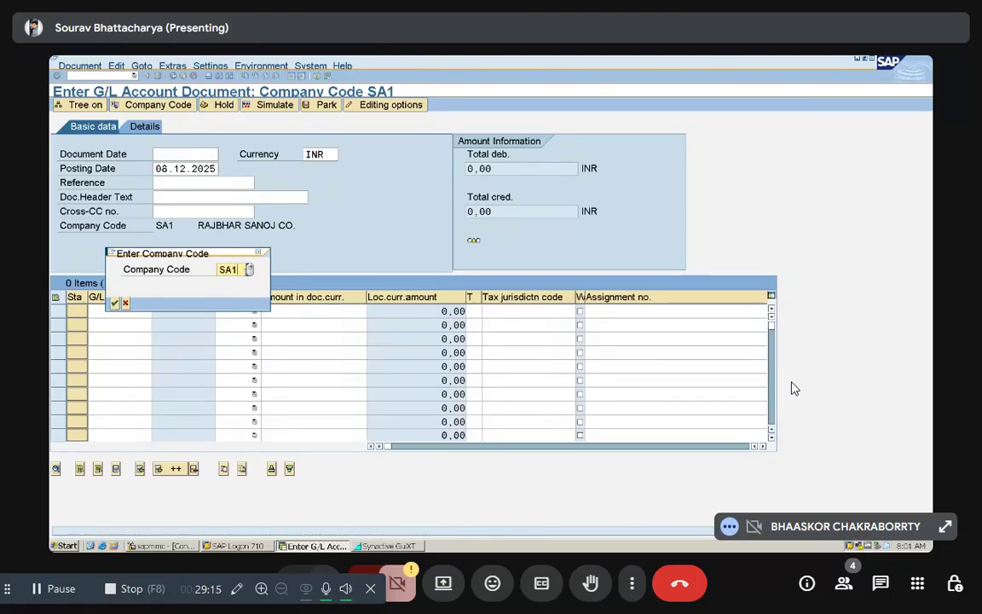
pyautogui.press('BackSpace')
pyautogui.press('BackSpace')
pyautogui.write('sb0')
pyautogui.click(113, 302)
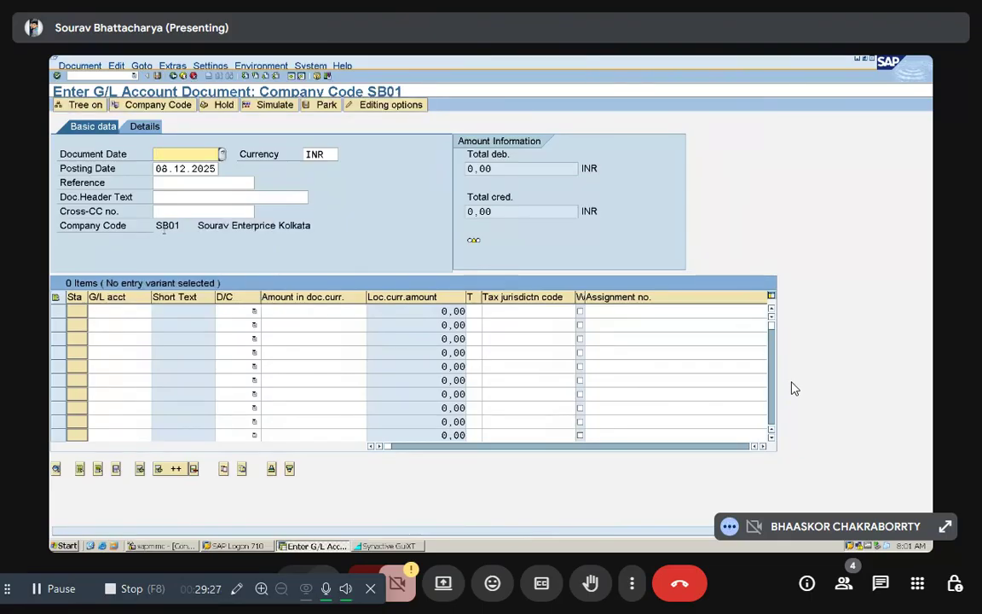
pyautogui.write('08.12.2025')
# Step: Enter the first line item as a debit of 25000 on the Salary account, 2001, picked from the G/L account search
pyautogui.click(104, 311)
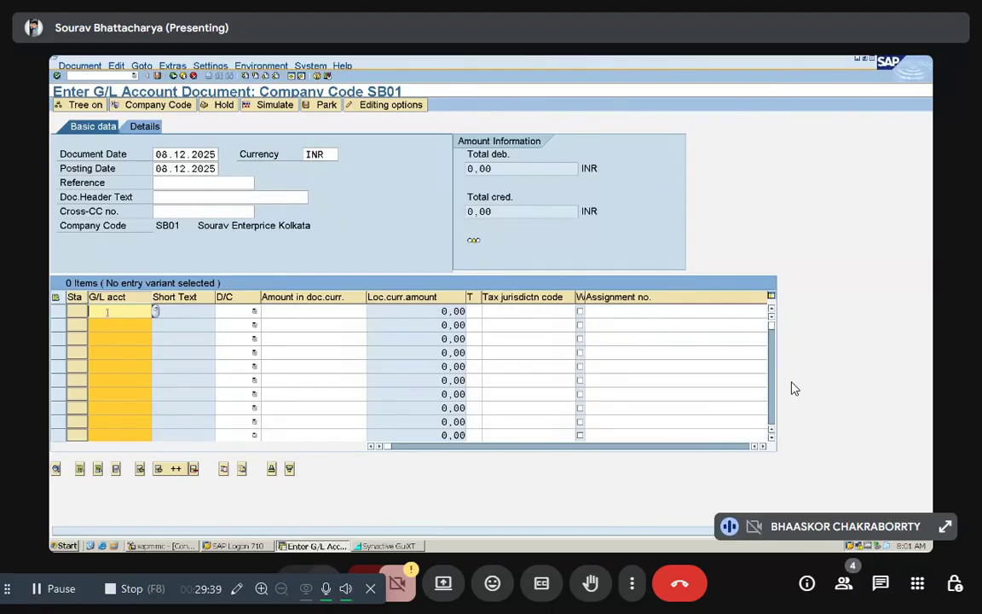
pyautogui.click(156, 312)
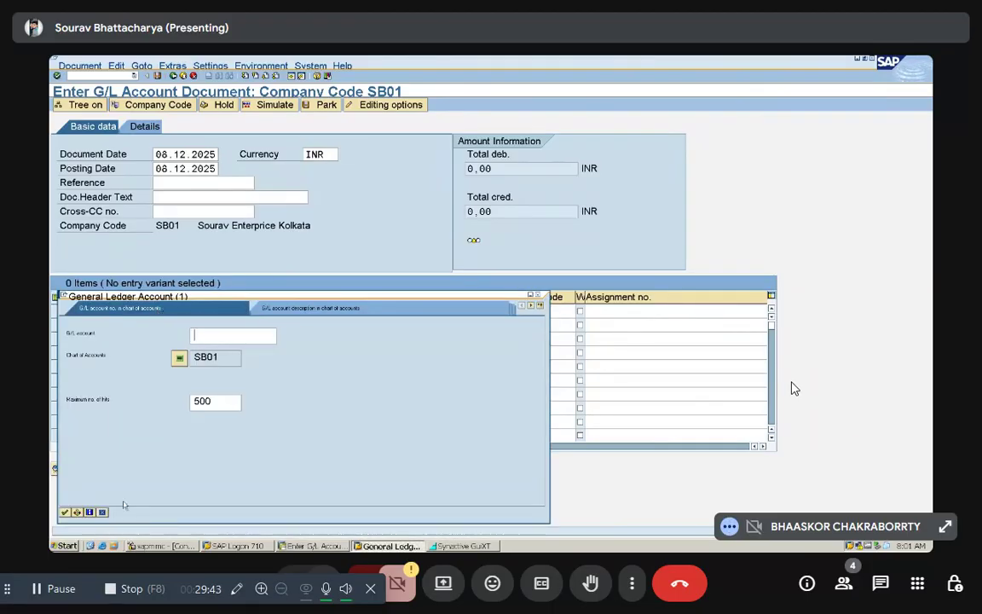
pyautogui.press('Return')
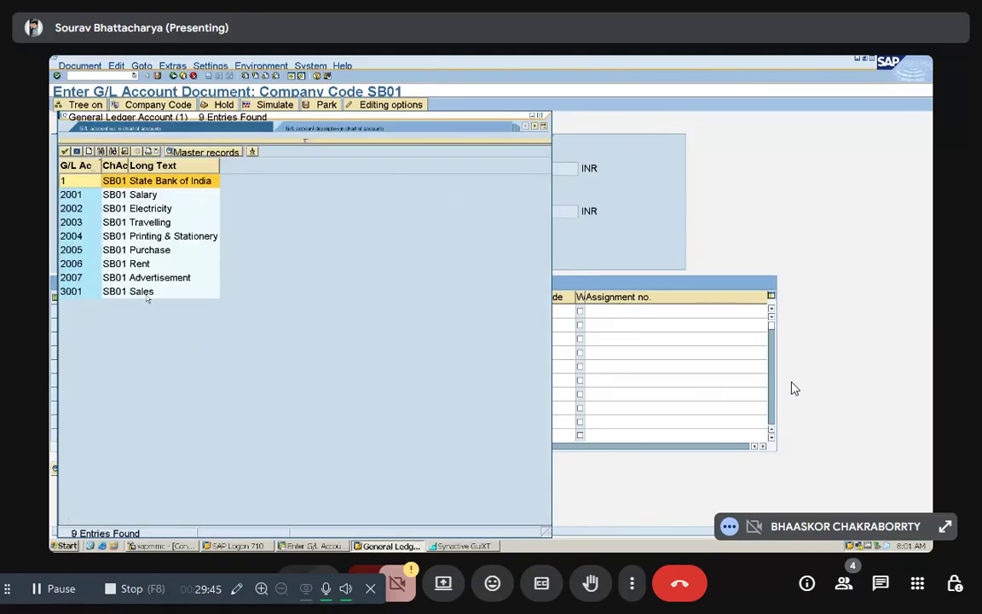
pyautogui.doubleClick(157, 196)
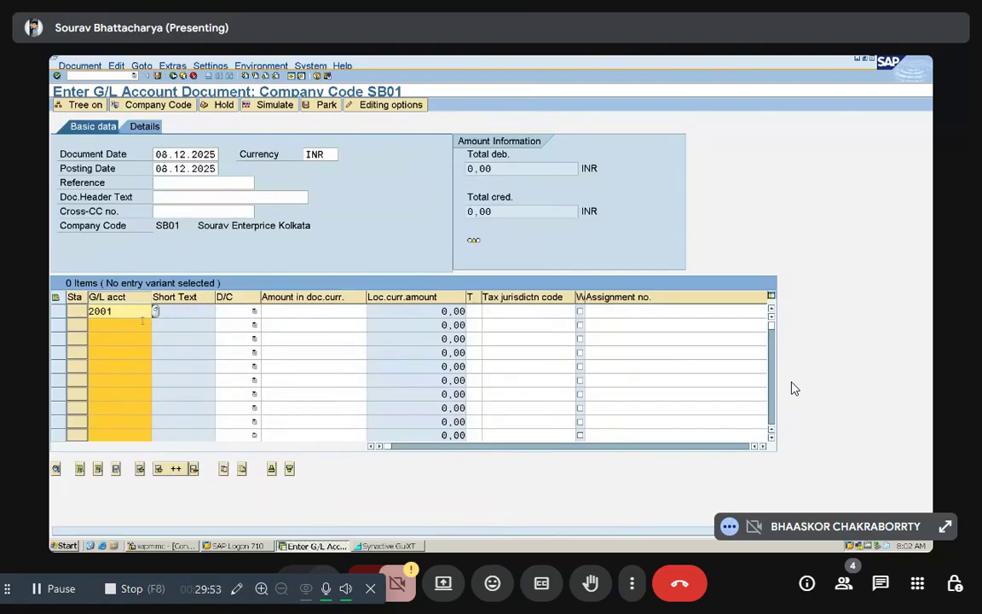
pyautogui.click(231, 311)
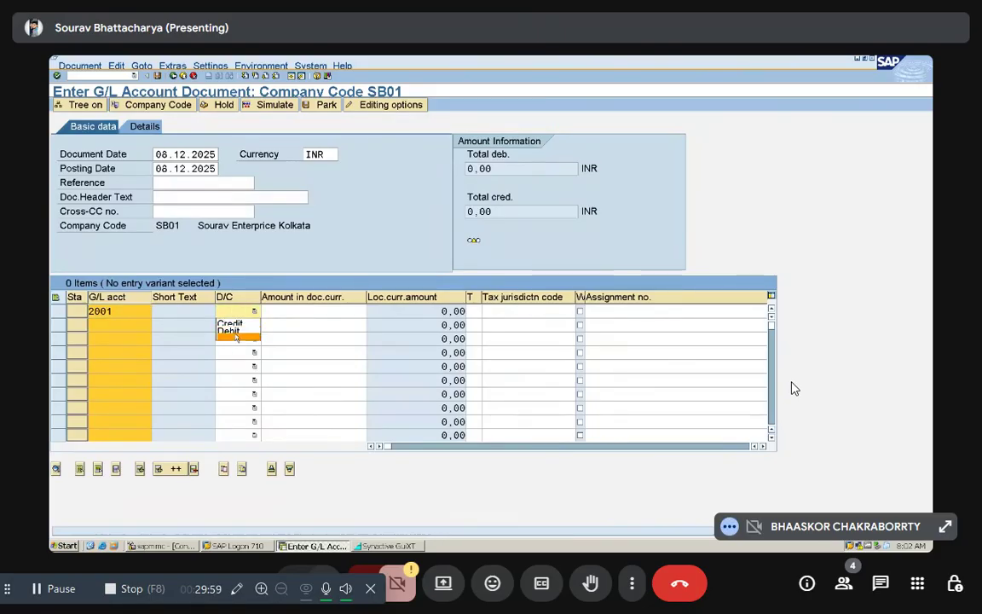
pyautogui.click(236, 337)
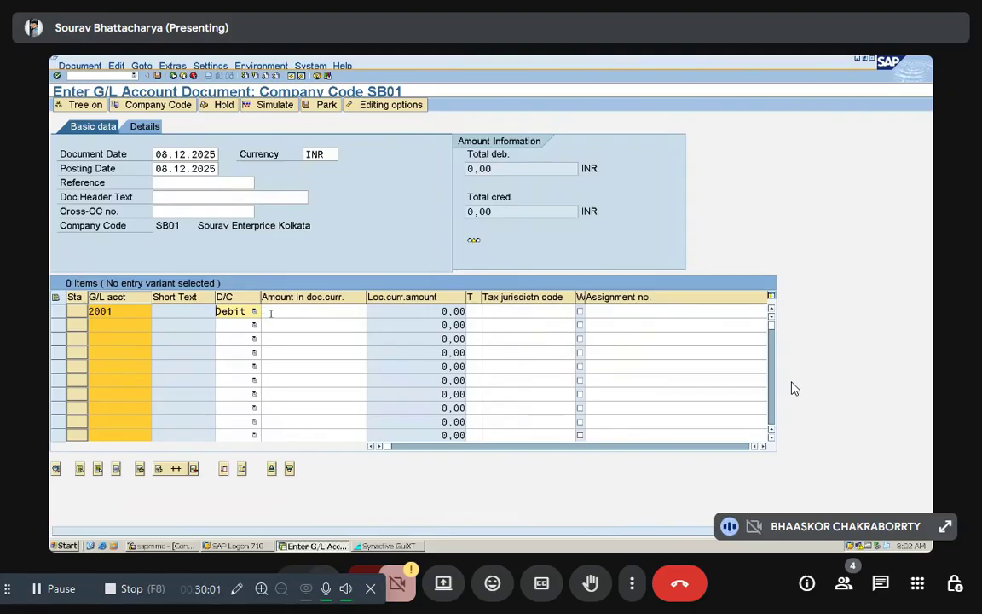
pyautogui.click(278, 312)
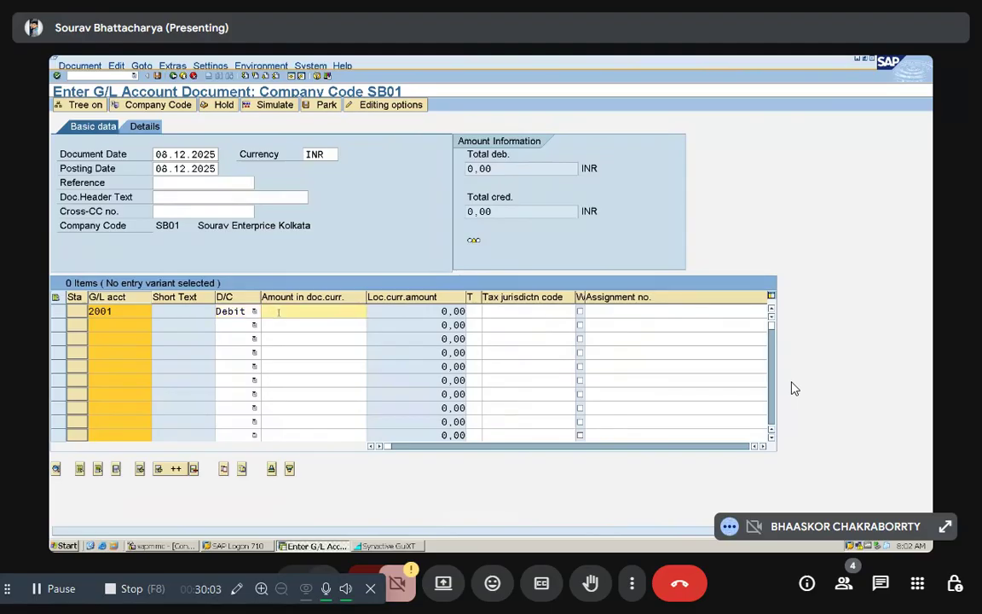
pyautogui.write('25000')
# Step: Enter the second line item as a credit of 25000 on State Bank of India, account 1, and validate the items
pyautogui.click(131, 329)
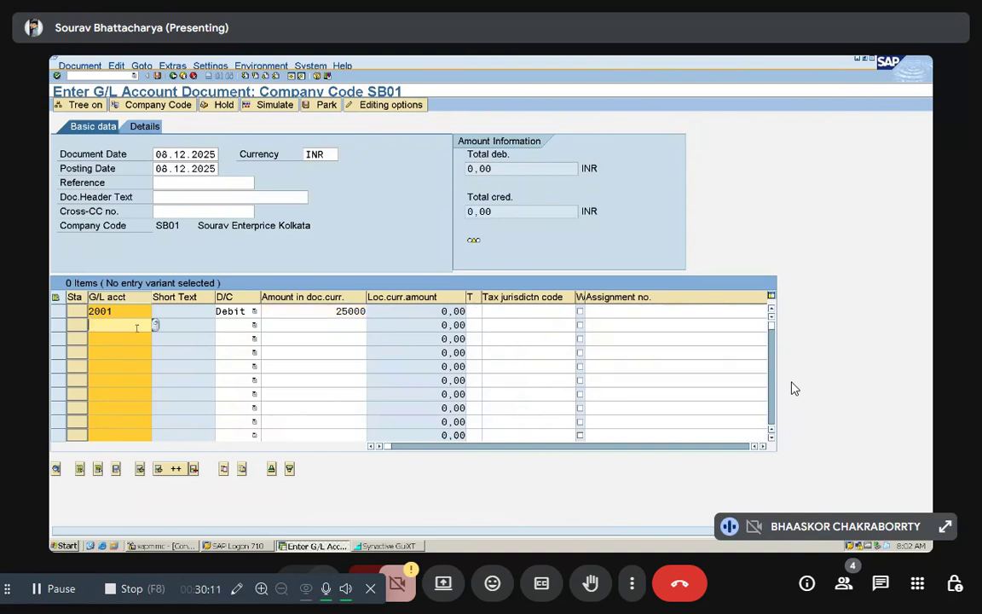
pyautogui.click(152, 328)
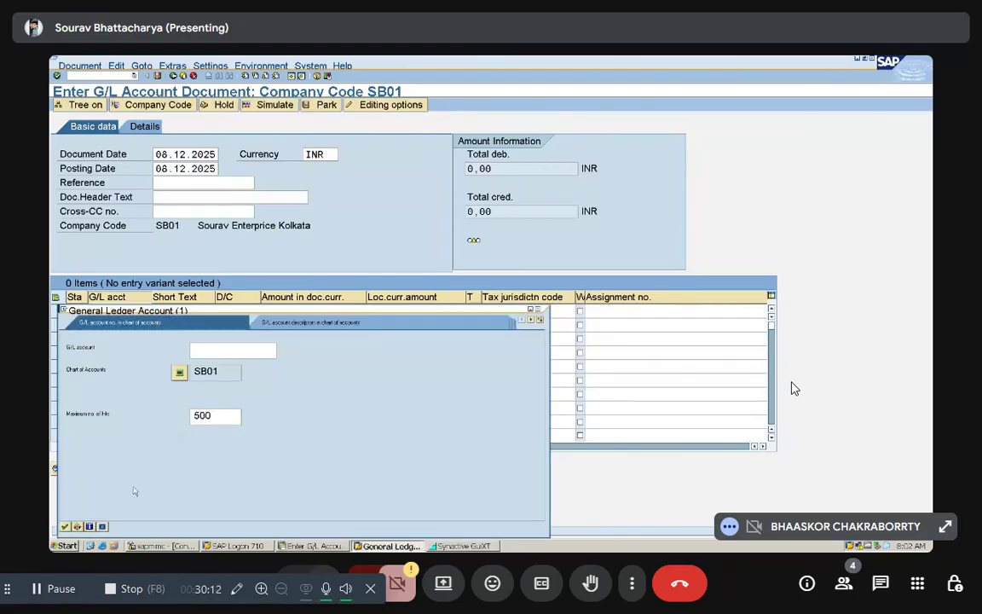
pyautogui.click(64, 527)
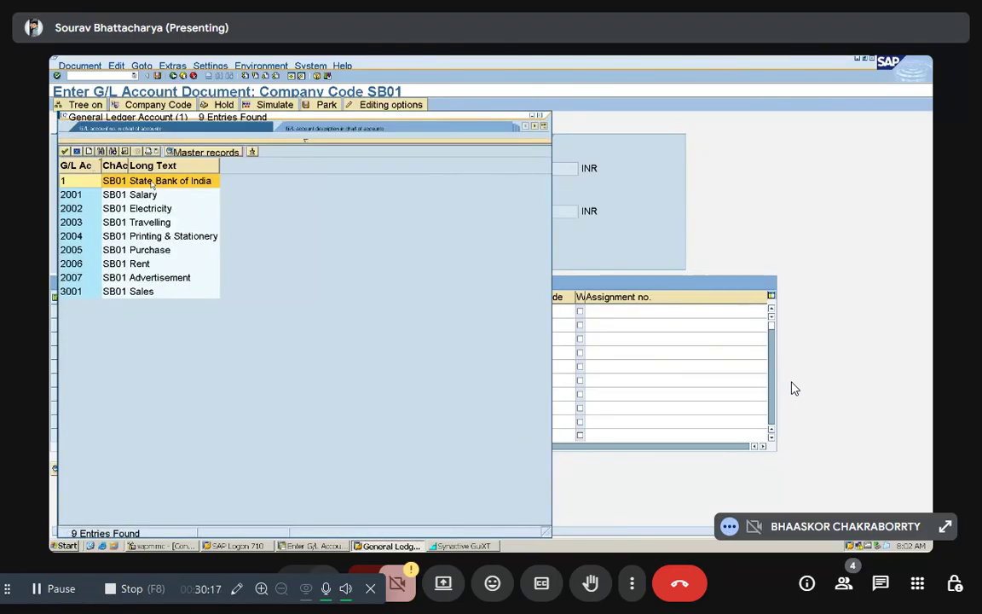
pyautogui.doubleClick(151, 182)
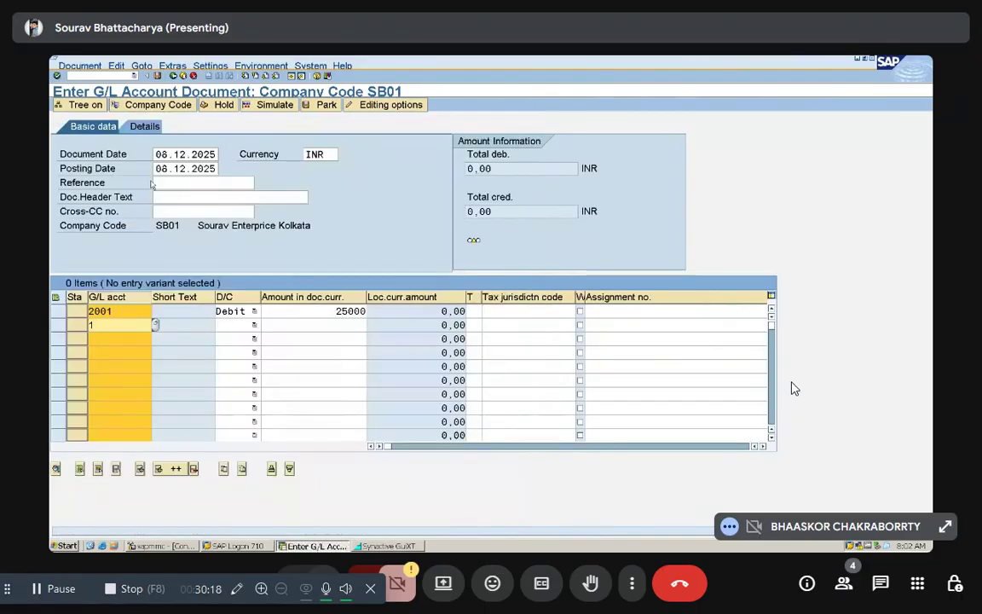
pyautogui.click(227, 327)
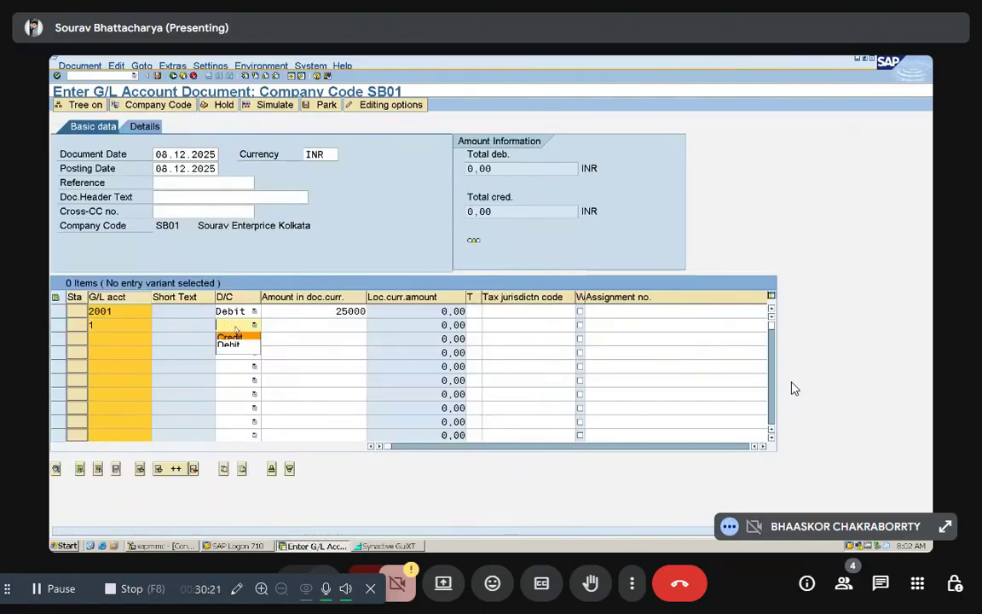
pyautogui.click(245, 339)
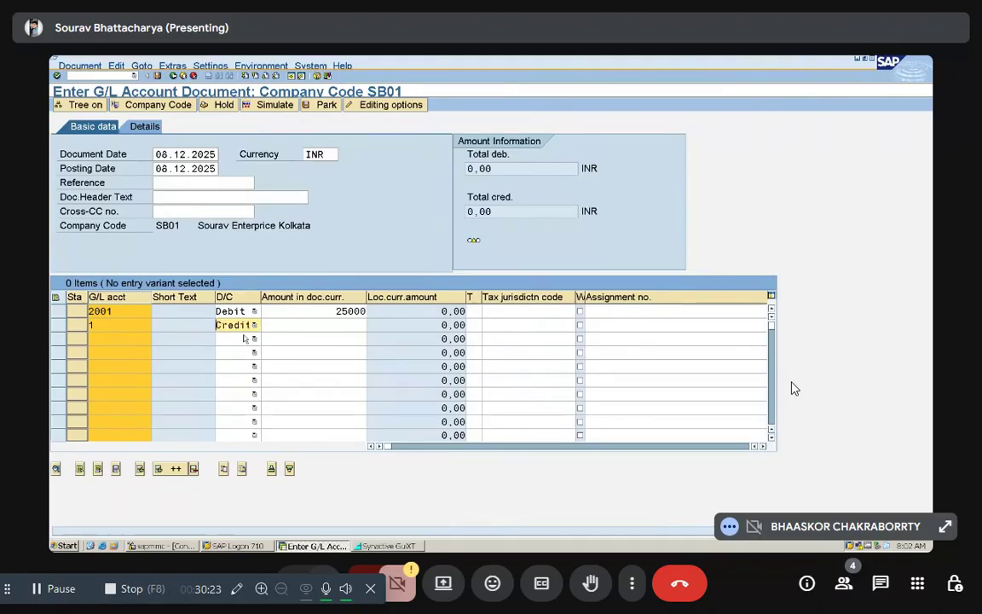
pyautogui.click(314, 326)
pyautogui.write('25000')
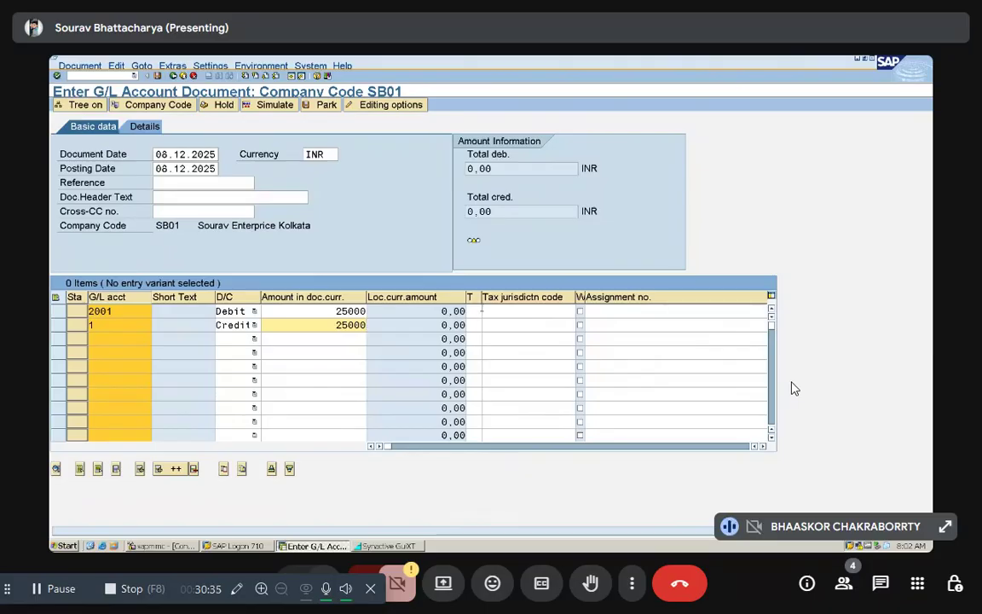
pyautogui.press('Return')
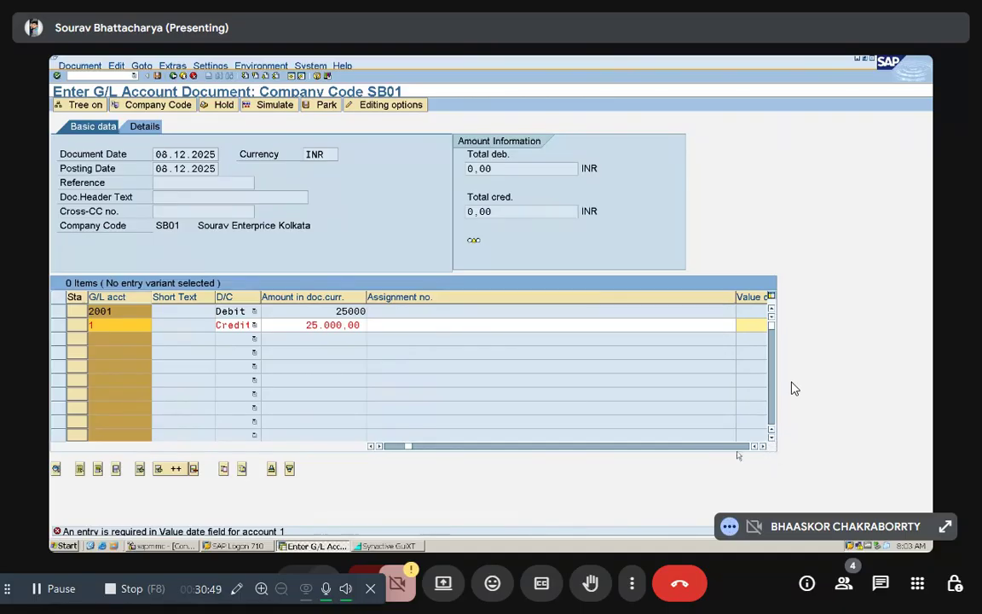
# Step: Fill in the bank credit item's required value date as 08.12.2025 and validate the document
pyautogui.click(763, 447)
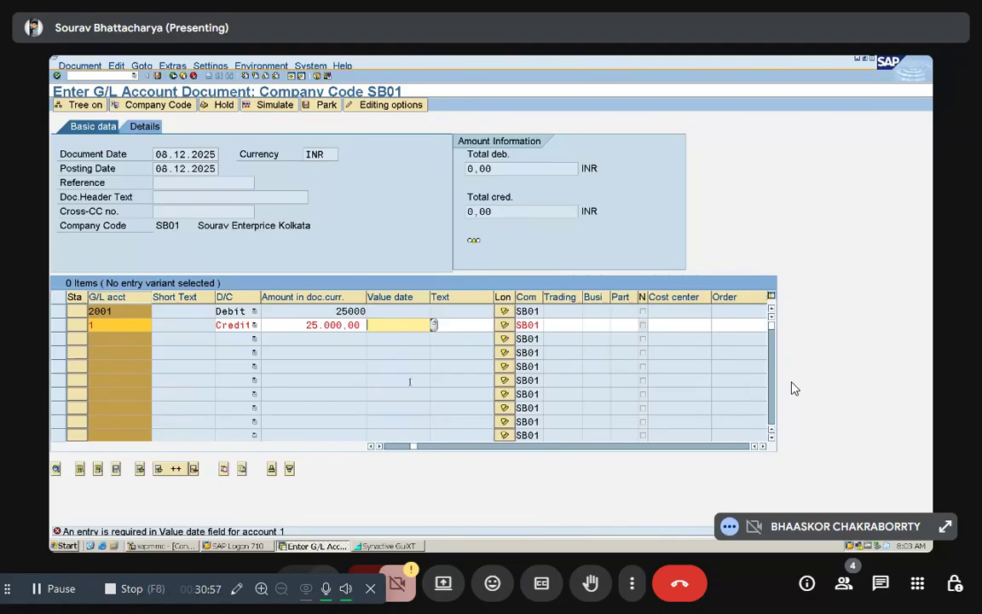
pyautogui.write('08.12.2025')
pyautogui.press('Return')
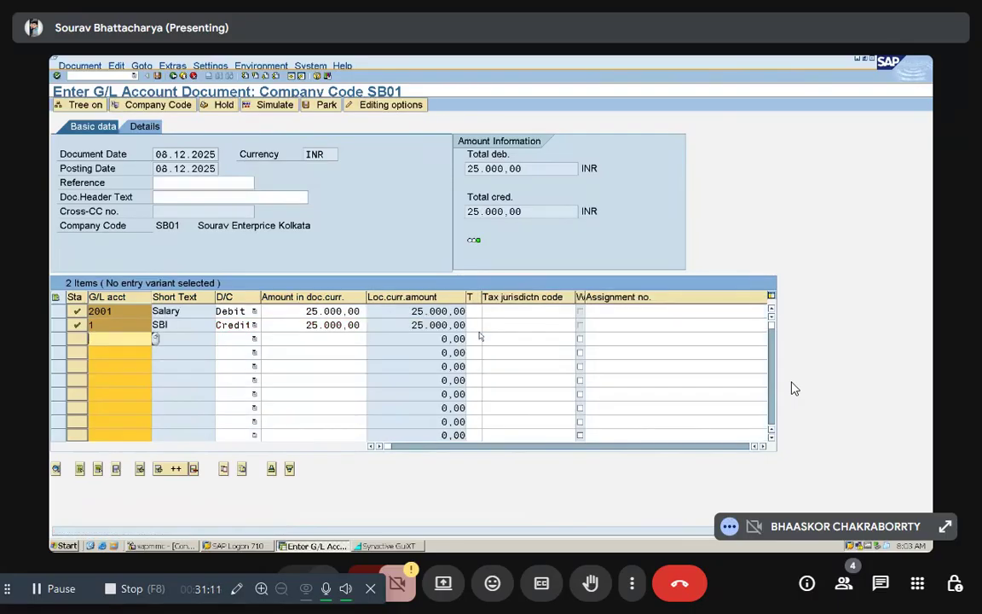
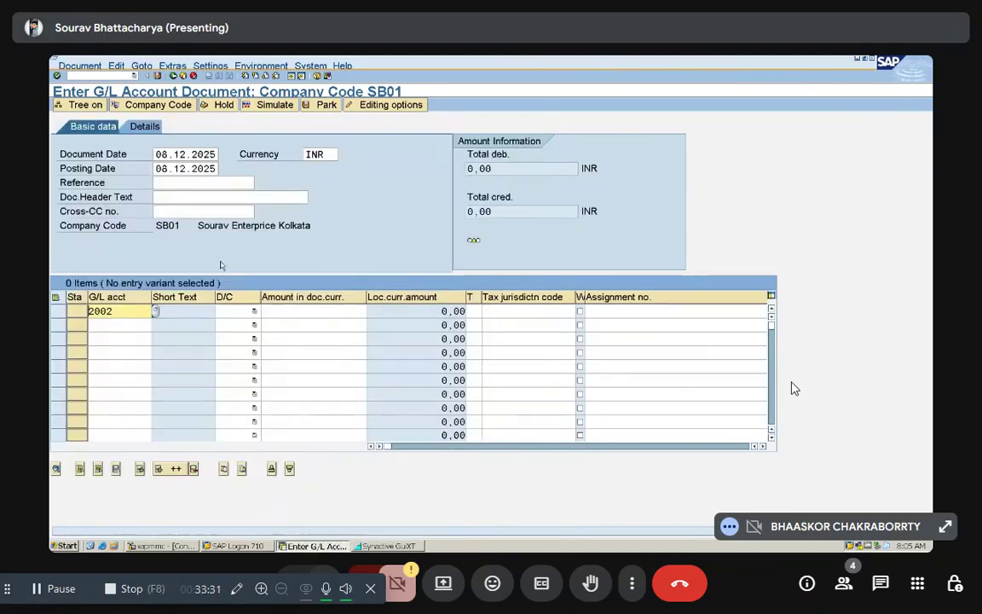
# Step: Complete the first line item on the Electricity account, 2002, as a debit of 16500
pyautogui.click(253, 311)
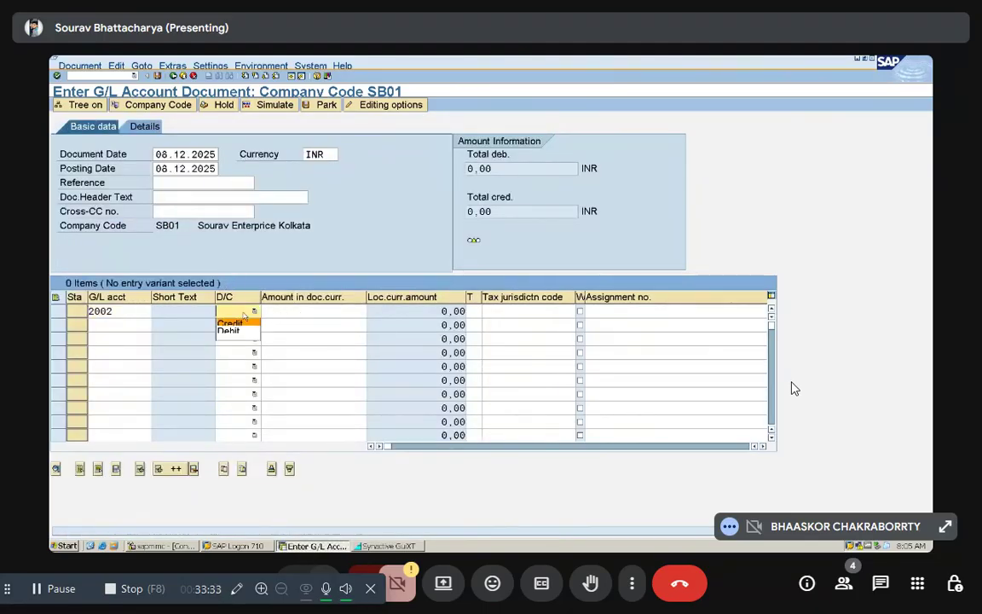
pyautogui.click(237, 331)
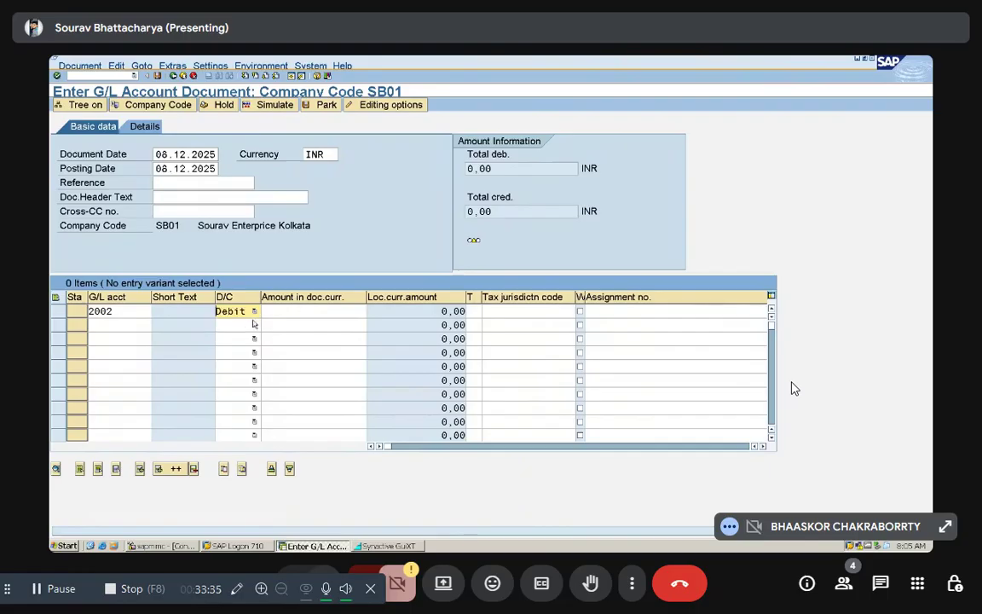
pyautogui.click(301, 313)
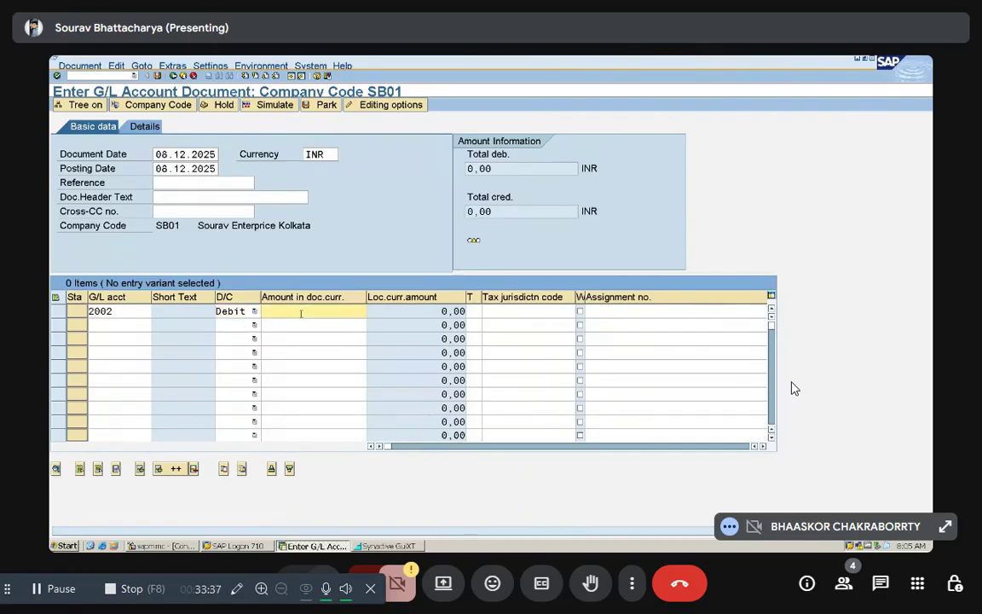
pyautogui.write('16500')
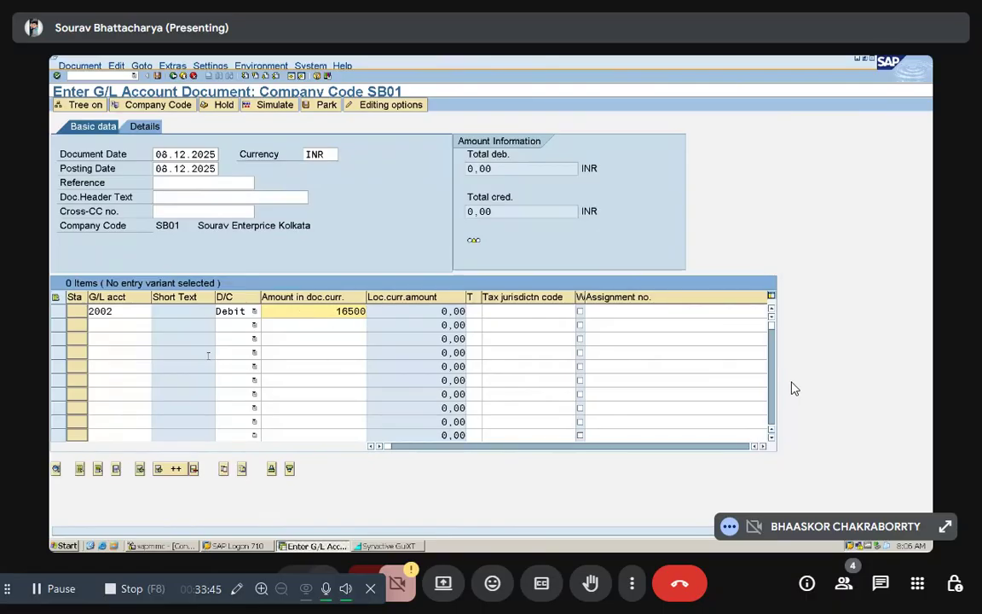
# Step: Enter the second line item as a credit of 16500 on the State Bank of India account, 1, and validate the items
pyautogui.click(134, 329)
pyautogui.write('1')
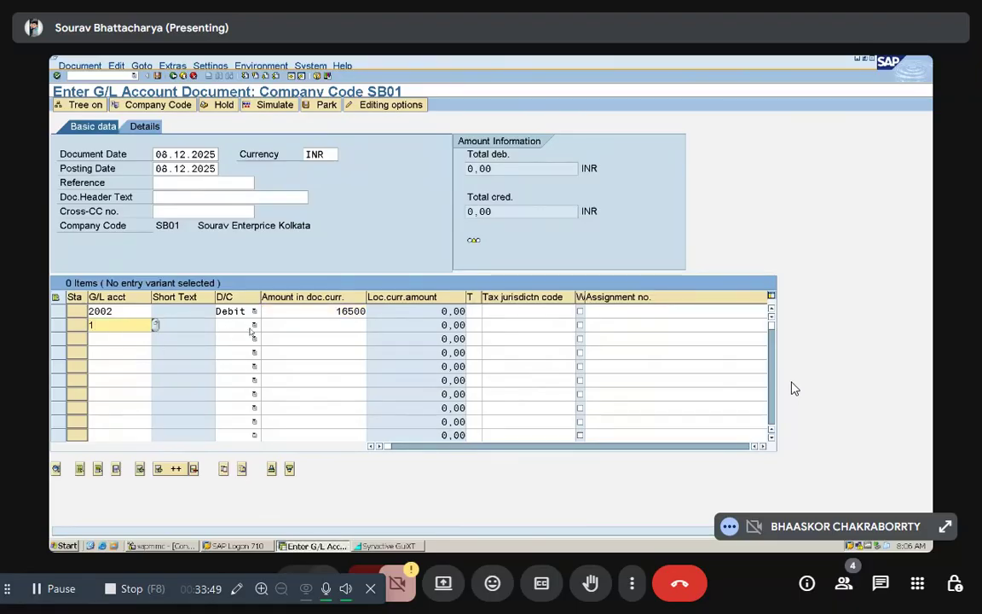
pyautogui.click(237, 324)
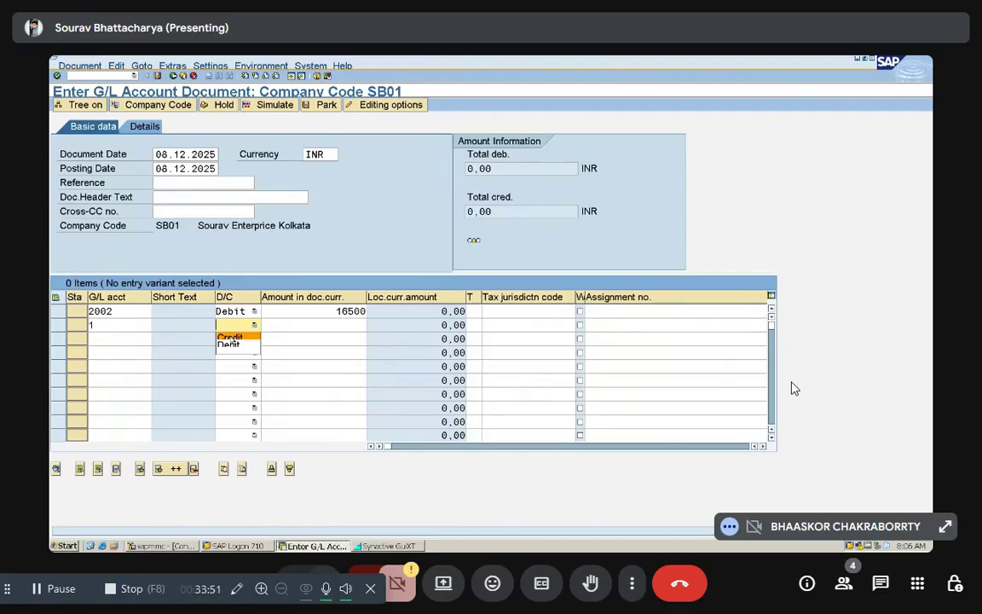
pyautogui.click(230, 338)
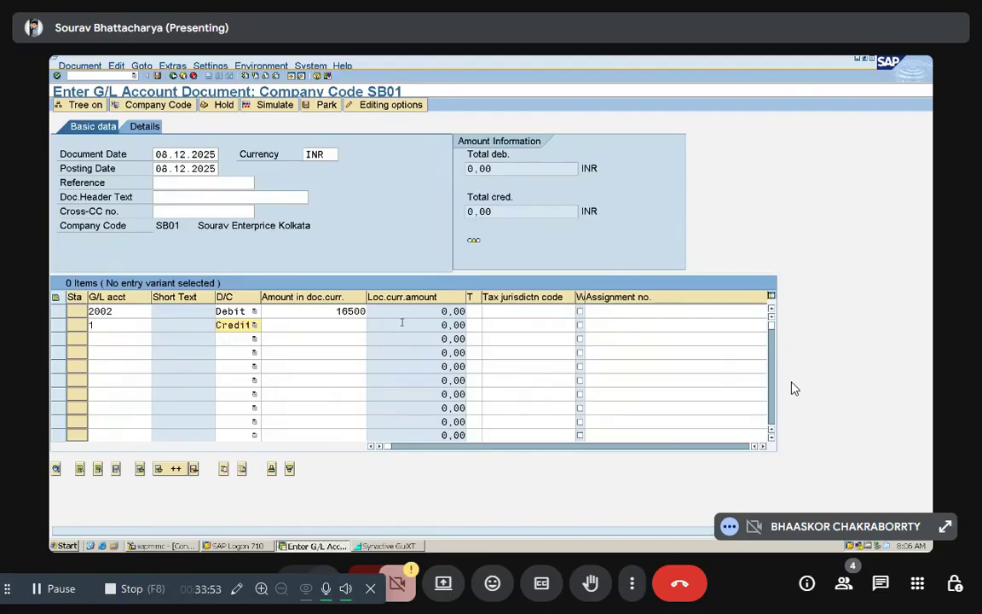
pyautogui.click(352, 326)
pyautogui.write('16')
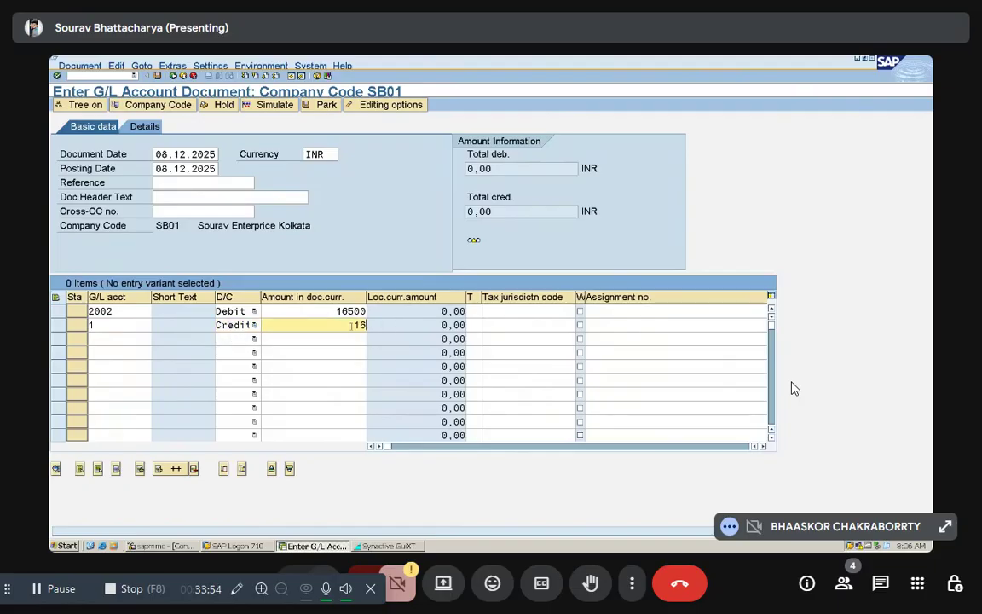
pyautogui.write('500')
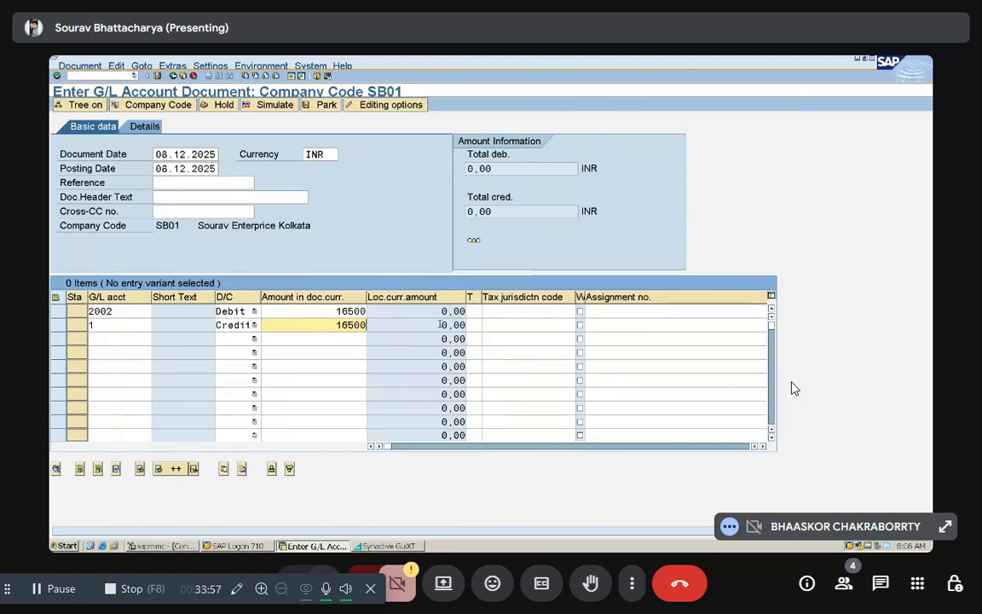
pyautogui.press('Return')
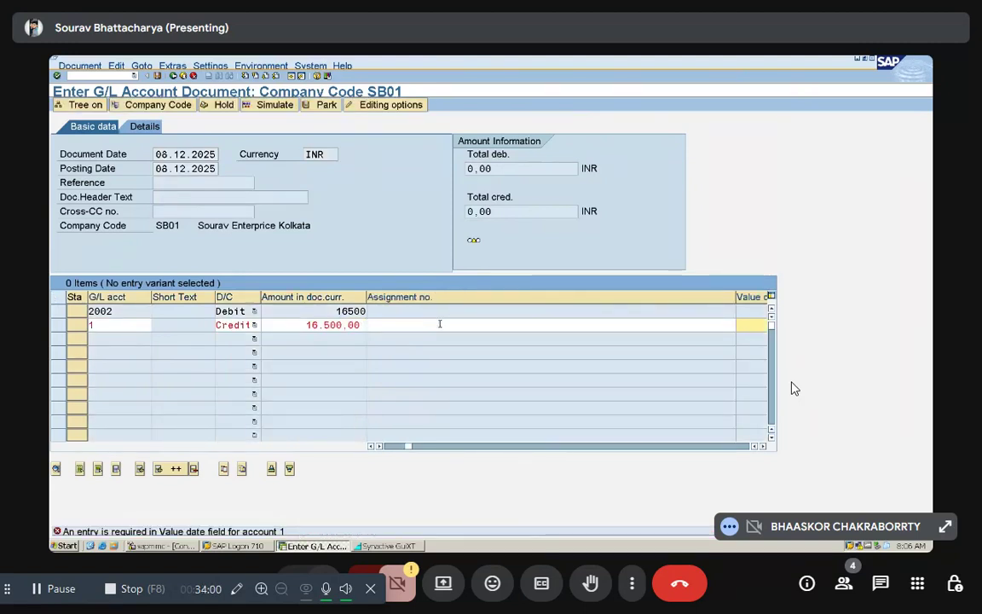
# Step: Fill in the bank credit item's value date as 08.12.2025, and simulate and post the electricity document
pyautogui.write('08')
pyautogui.press('Down')
pyautogui.press('Return')
pyautogui.press('Return')
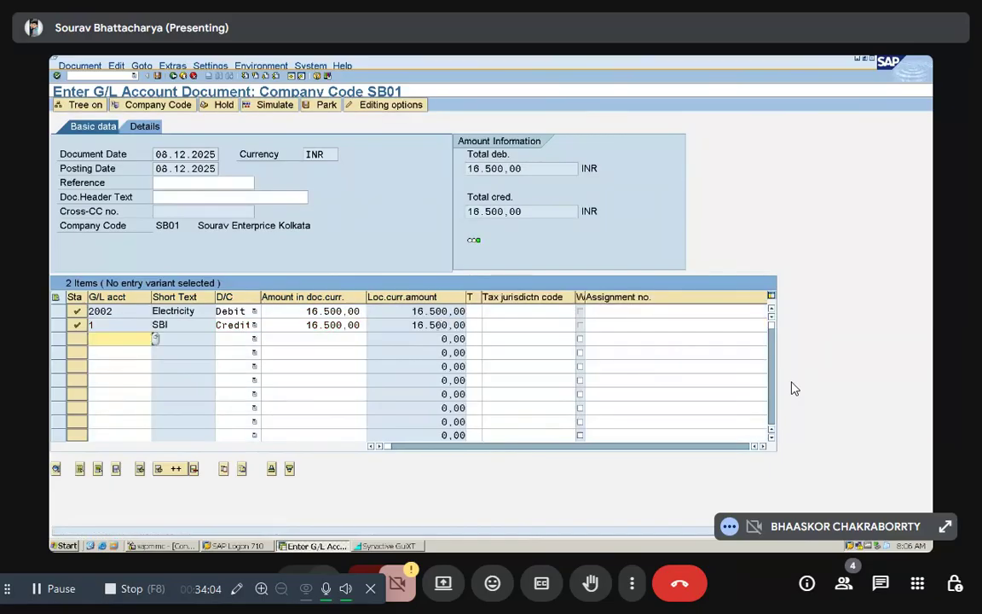
pyautogui.click(274, 104)
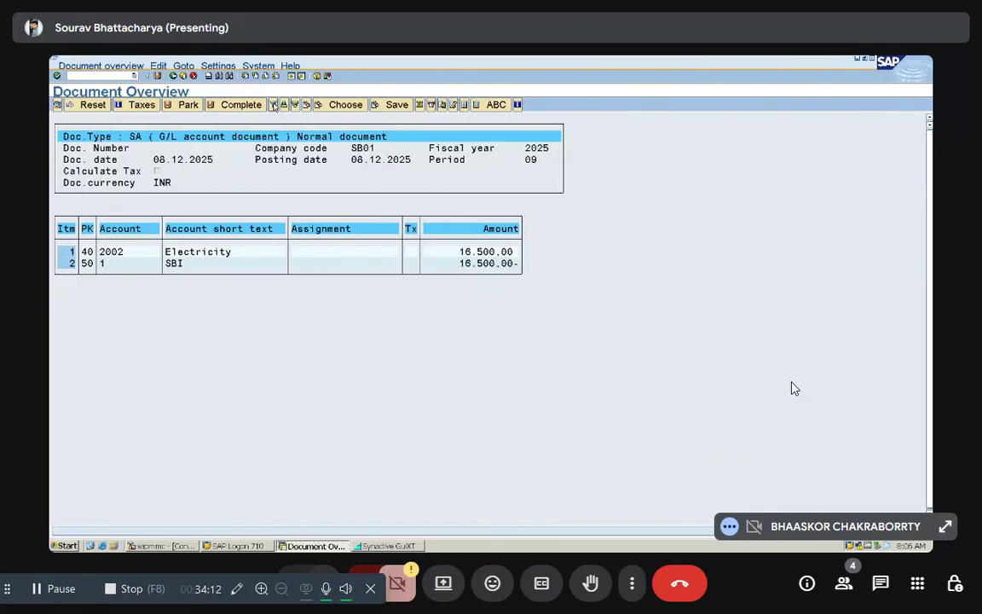
pyautogui.hotkey('ctrl', 's')
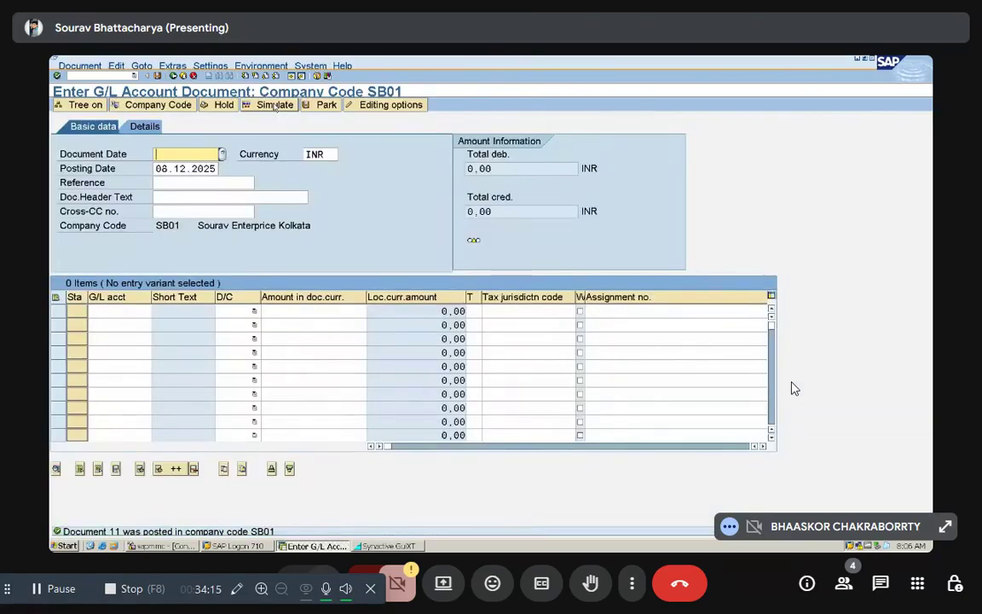
# Step: Set the document date of the travelling expense document to 08.12.2025
pyautogui.write('08')
pyautogui.press('Down')
pyautogui.press('Return')
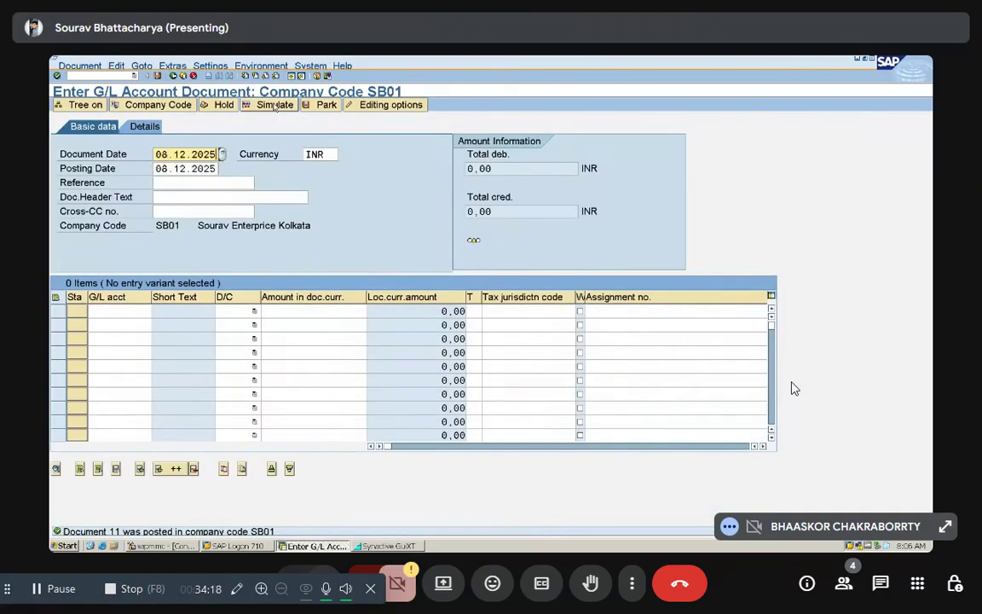
# Step: Enter the first line item as a debit of 4500 on the Travelling account, 2003, picked from the G/L account search
pyautogui.click(115, 310)
pyautogui.click(146, 310)
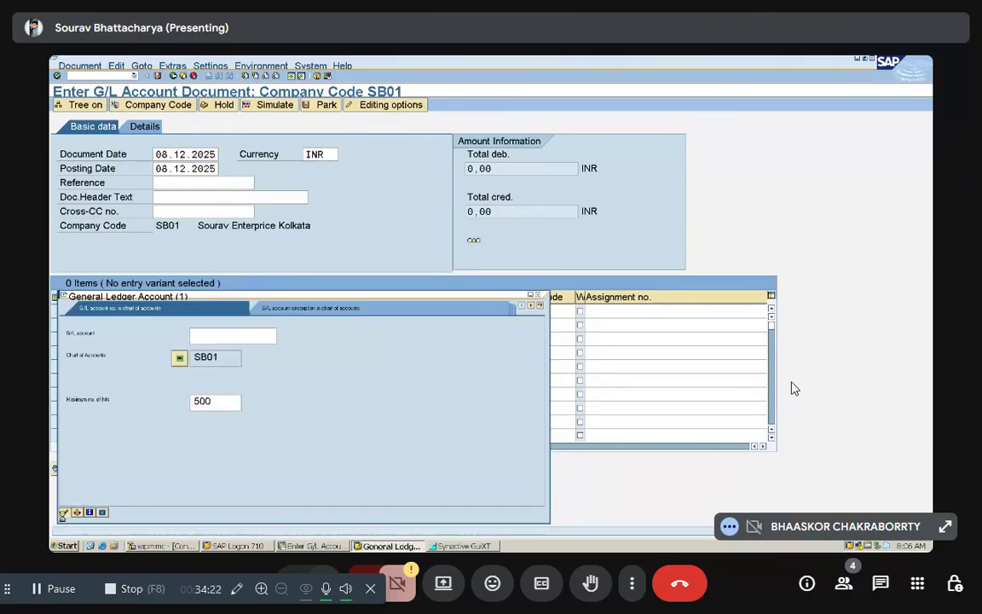
pyautogui.press('Return')
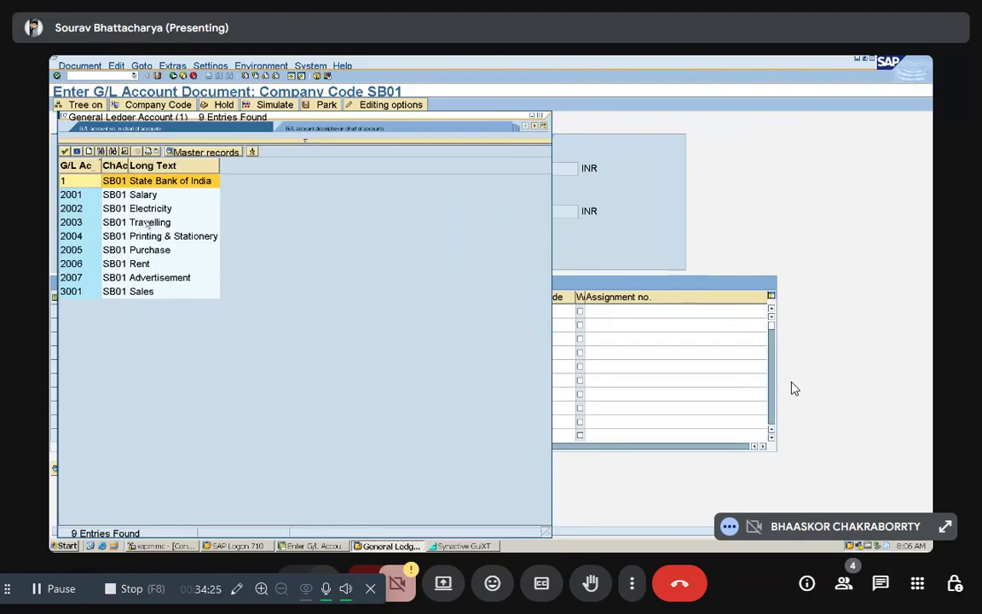
pyautogui.doubleClick(147, 222)
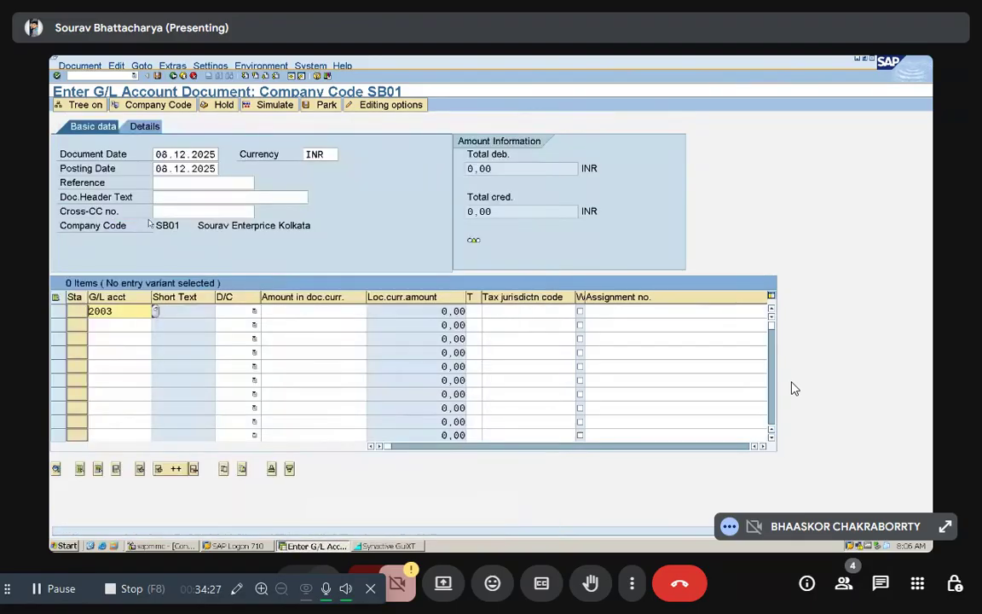
pyautogui.click(253, 311)
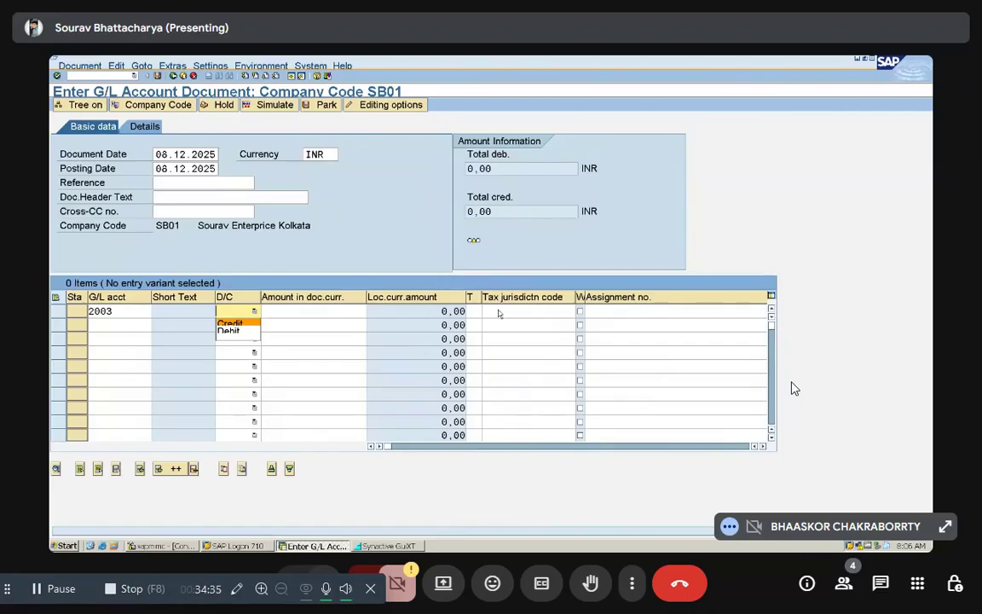
pyautogui.click(240, 332)
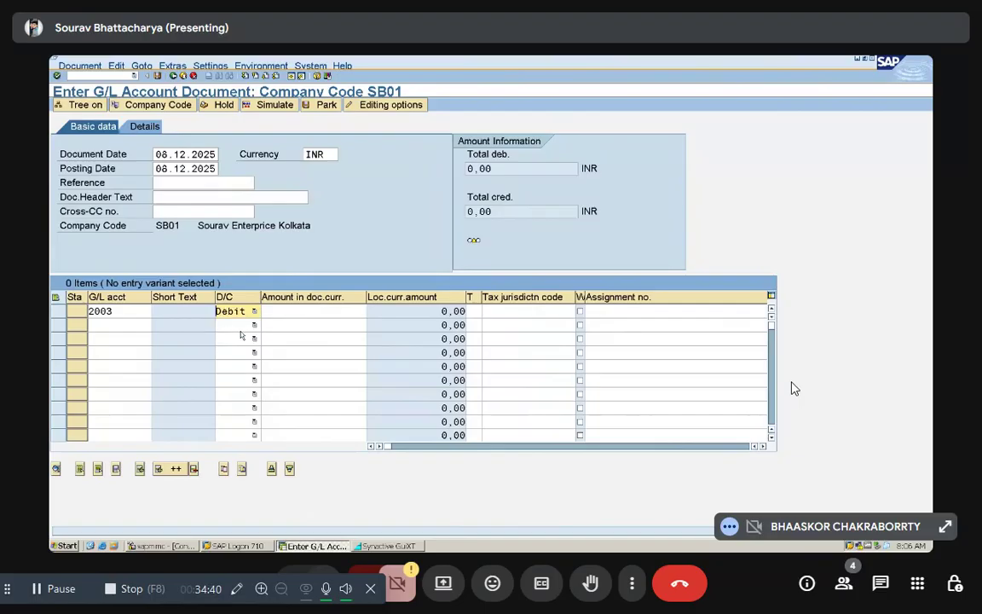
pyautogui.click(309, 310)
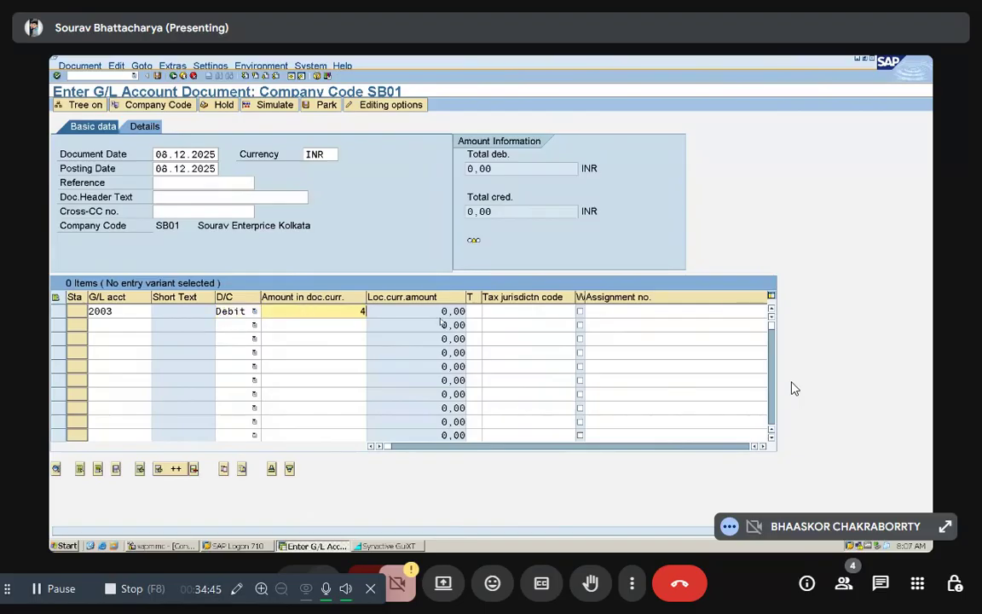
pyautogui.write('4500')
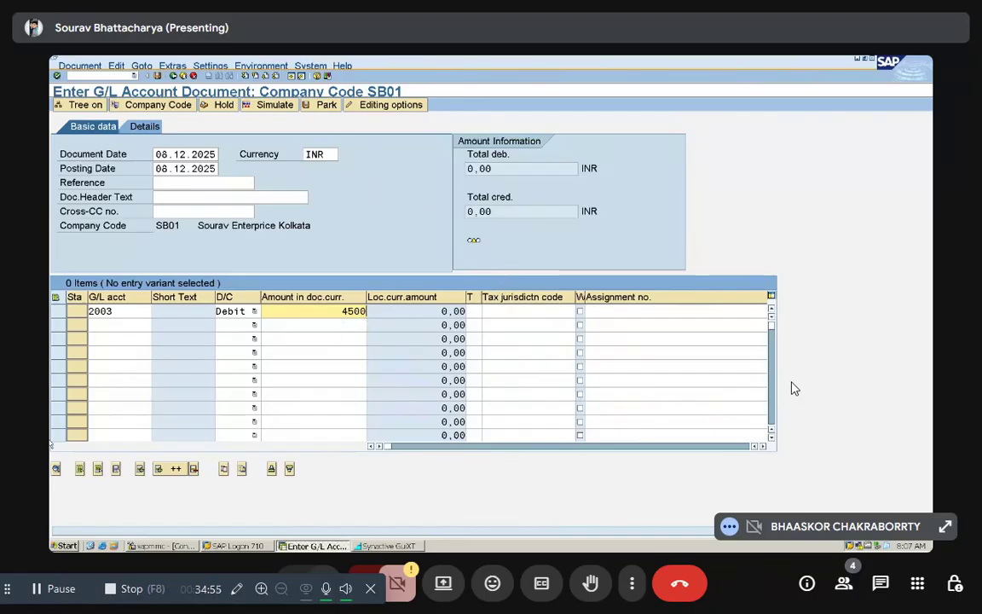
# Step: Enter the second line item as a credit of 4500 on State Bank of India, account 1, and validate the items
pyautogui.click(135, 324)
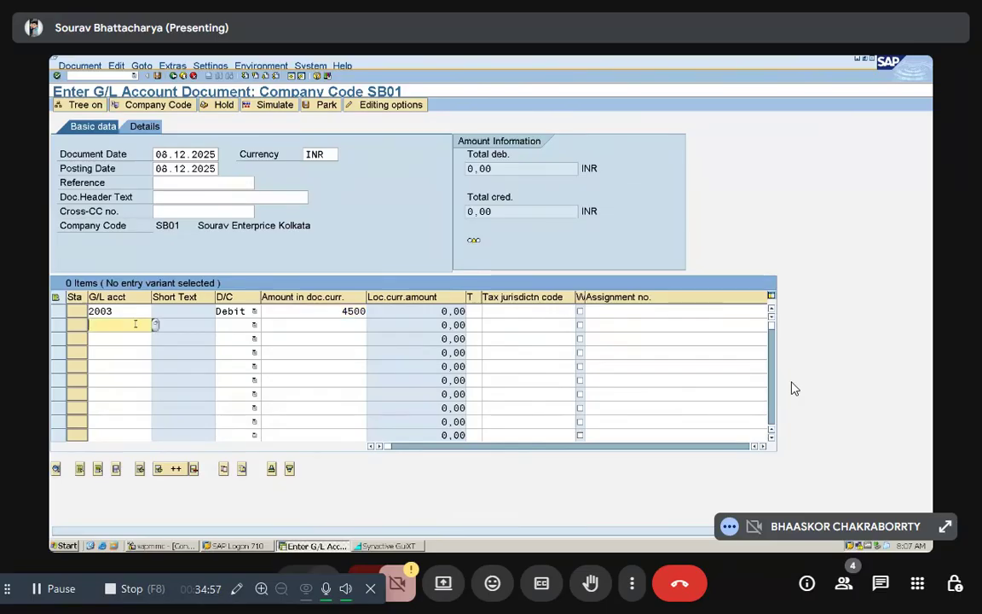
pyautogui.write('1')
pyautogui.click(239, 325)
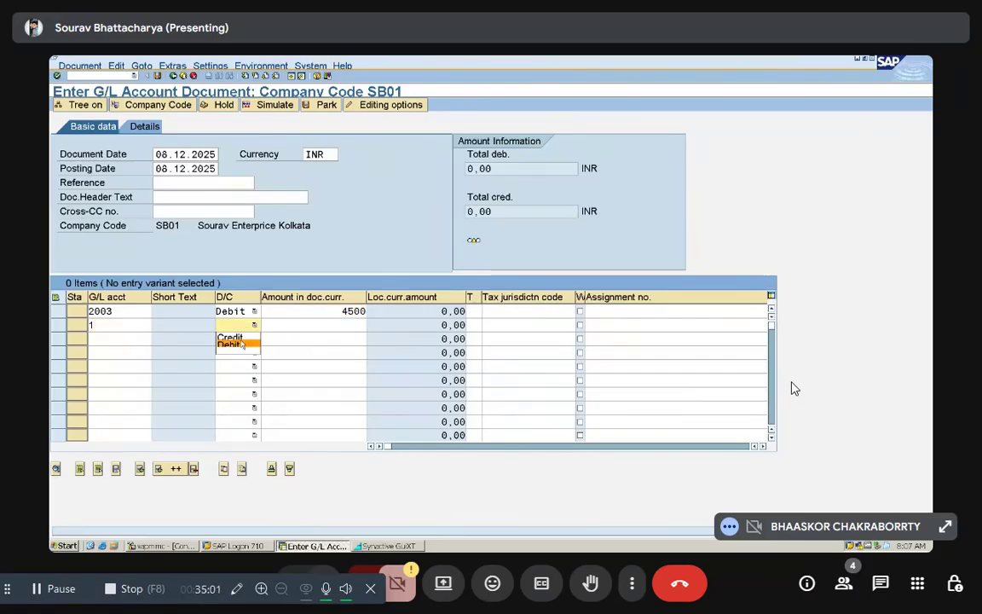
pyautogui.click(230, 338)
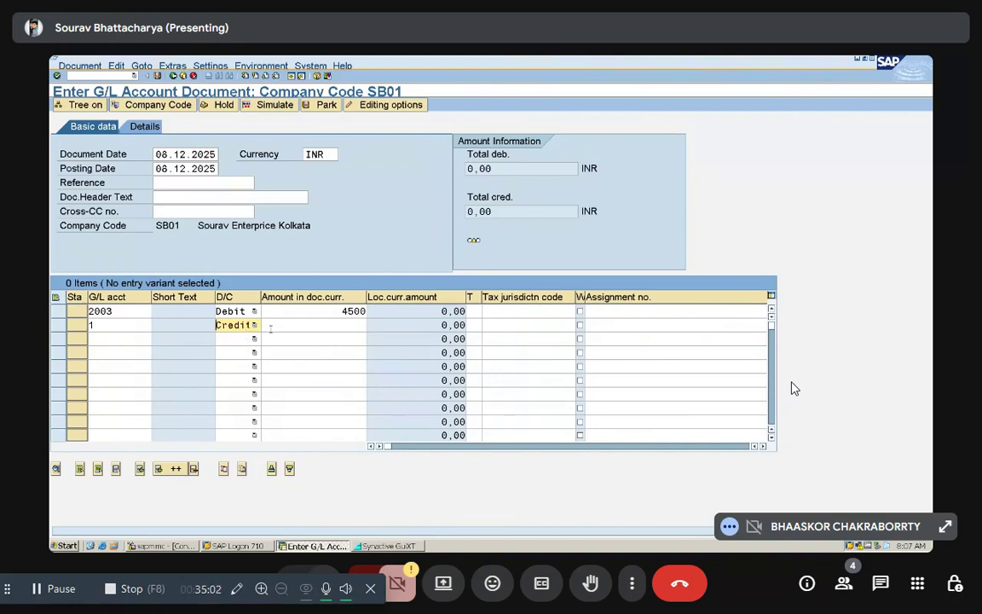
pyautogui.click(329, 321)
pyautogui.write('4500')
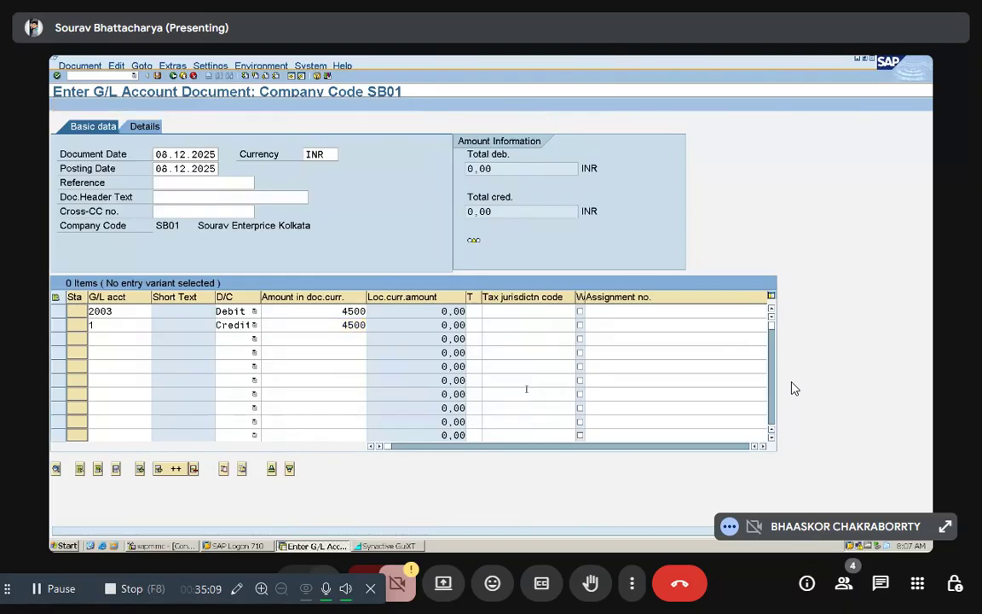
pyautogui.press('Return')
# Step: Fill in the bank credit item's value date as 08.12.2025, and simulate and post the travelling document
pyautogui.write('08')
pyautogui.press('Down')
pyautogui.press('Return')
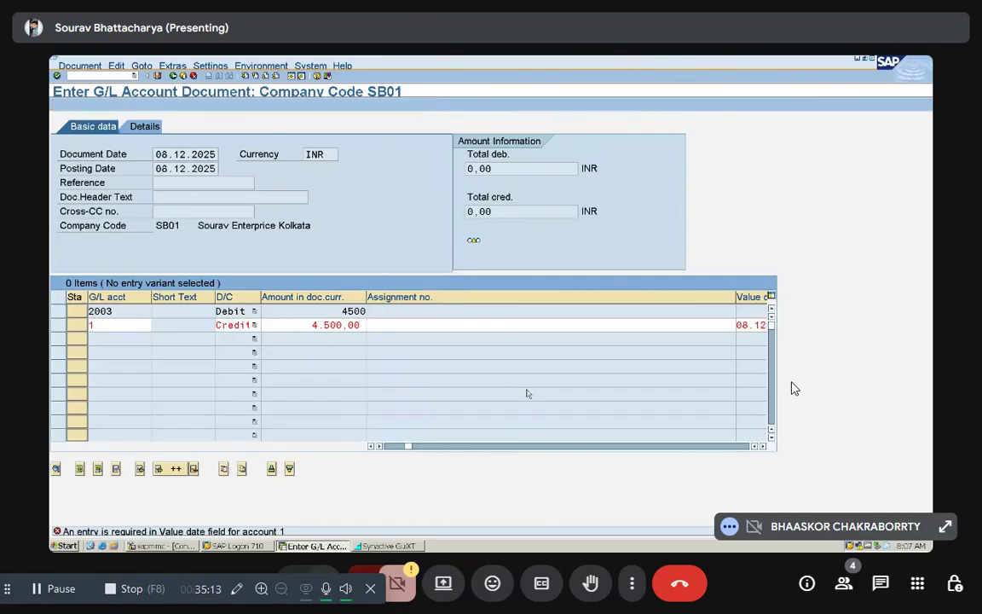
pyautogui.press('Return')
pyautogui.click(526, 389)
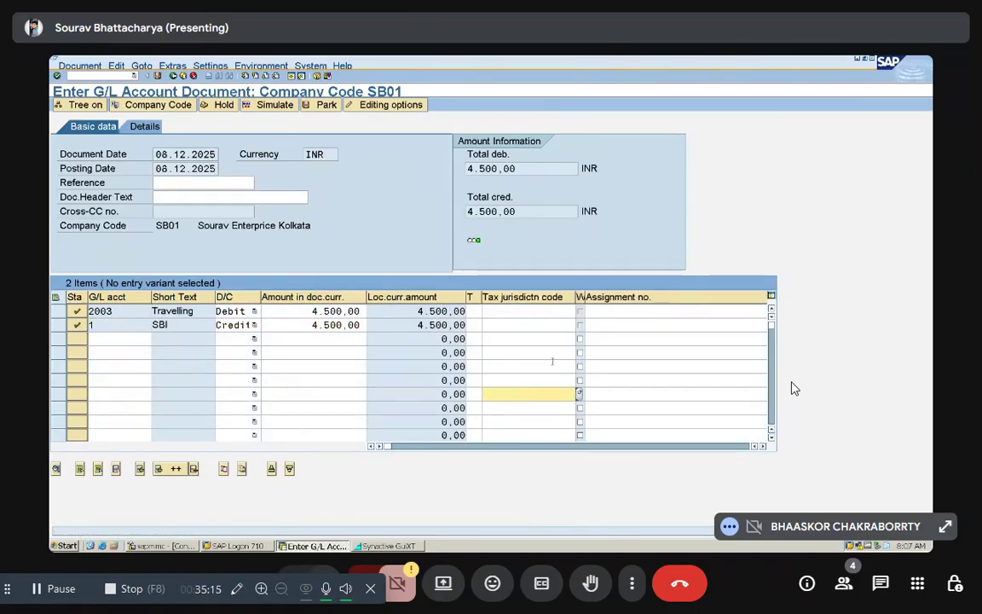
pyautogui.click(273, 106)
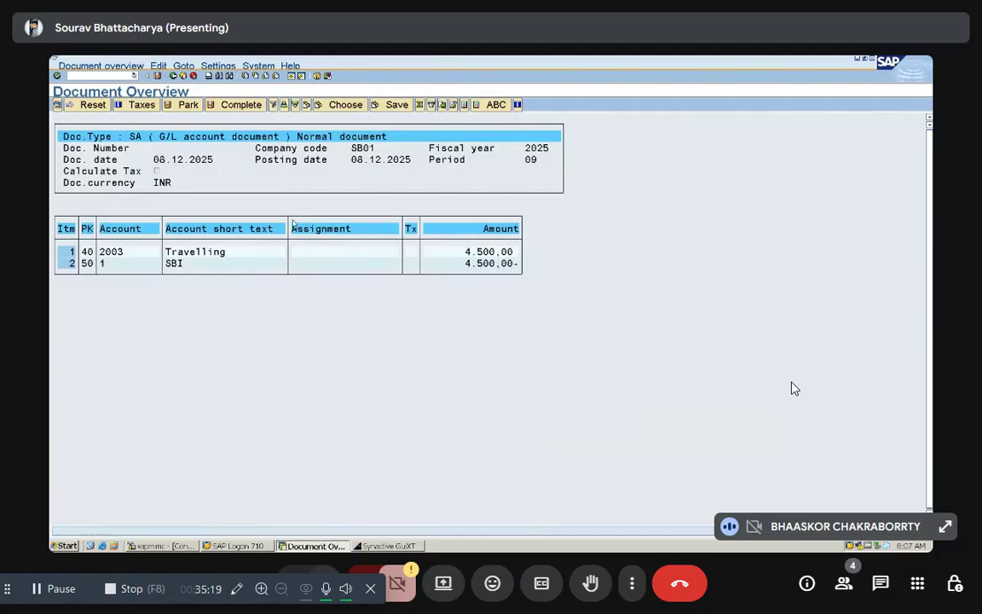
pyautogui.hotkey('ctrl', 's')
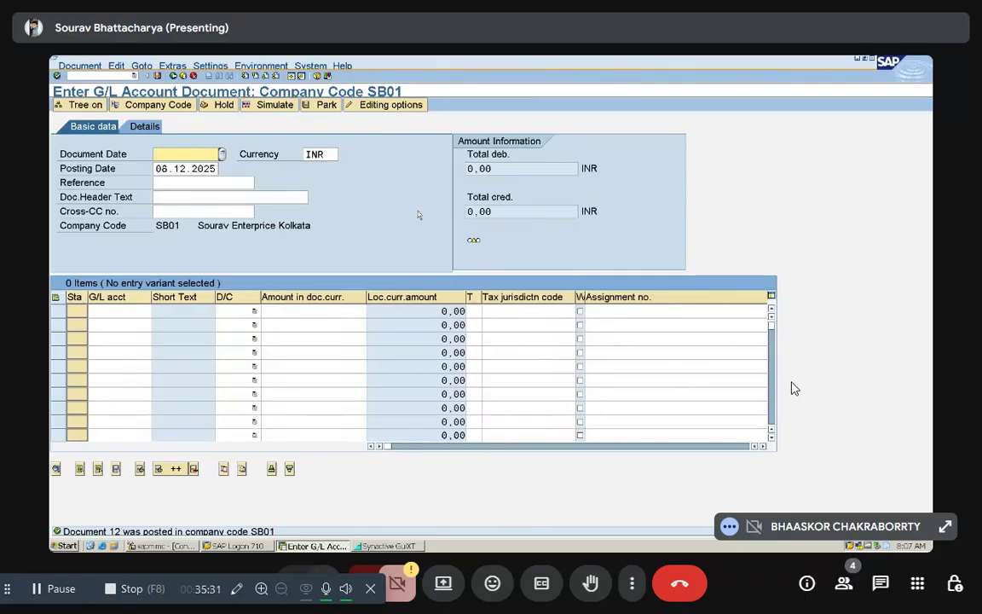
# Step: Set the document date of the printing and stationery expense document to 08.12.2025
pyautogui.write('08')
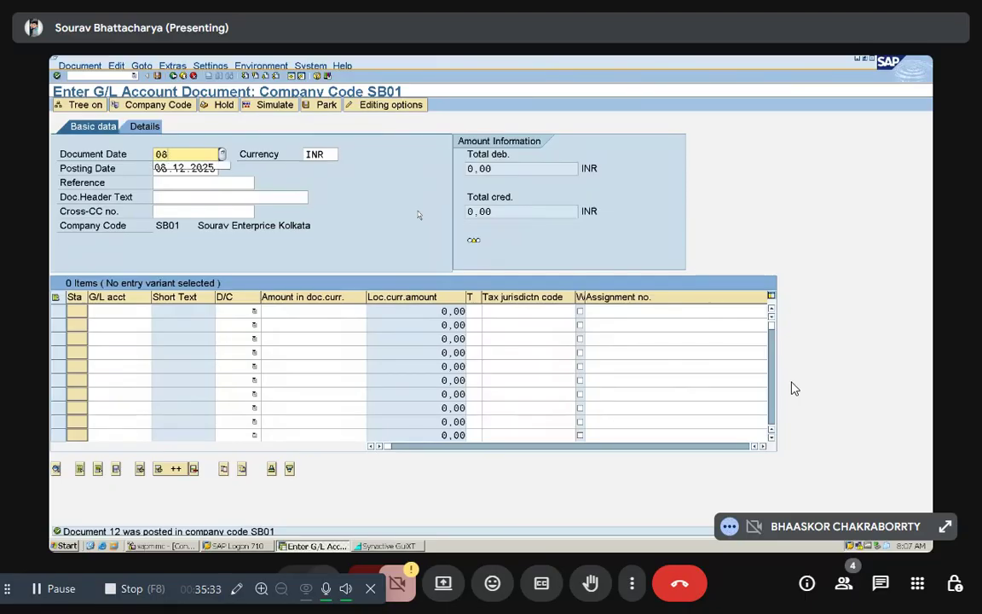
pyautogui.press('Down')
pyautogui.press('Return')
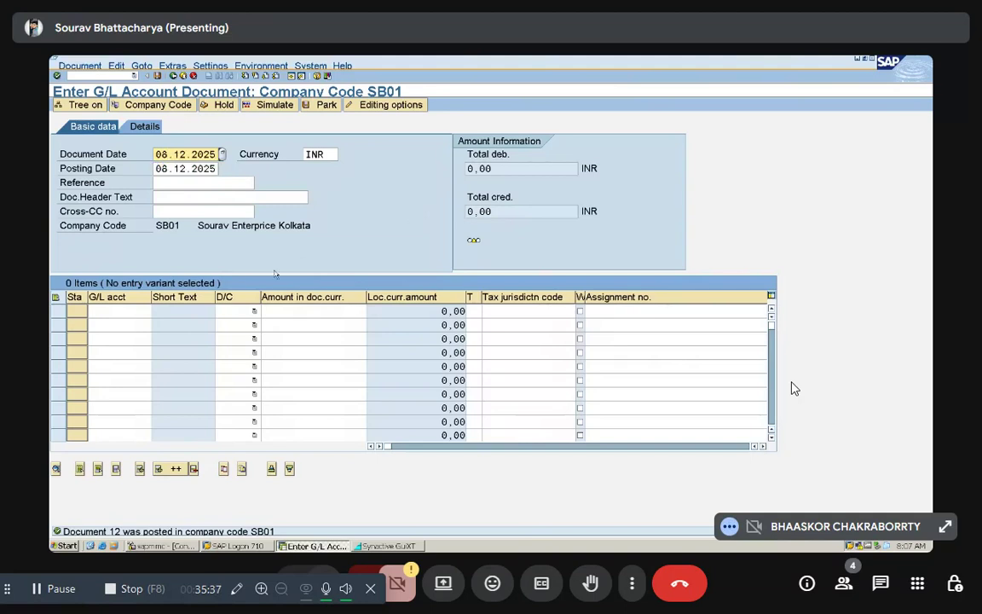
# Step: Enter the first line item as a debit of 5200 on Printing & Stationery, account 2004, picked from the G/L account search
pyautogui.click(133, 309)
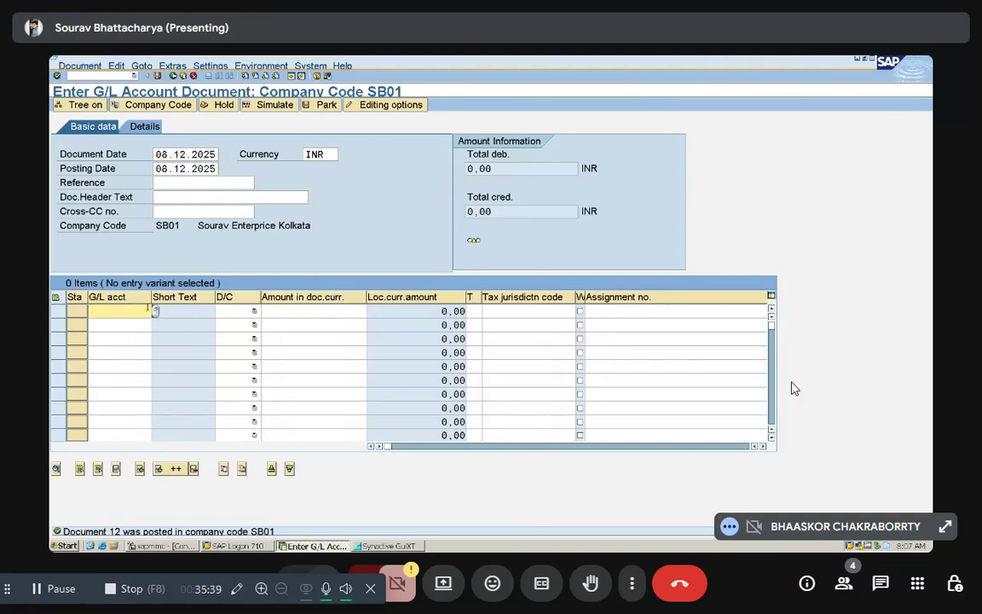
pyautogui.click(155, 311)
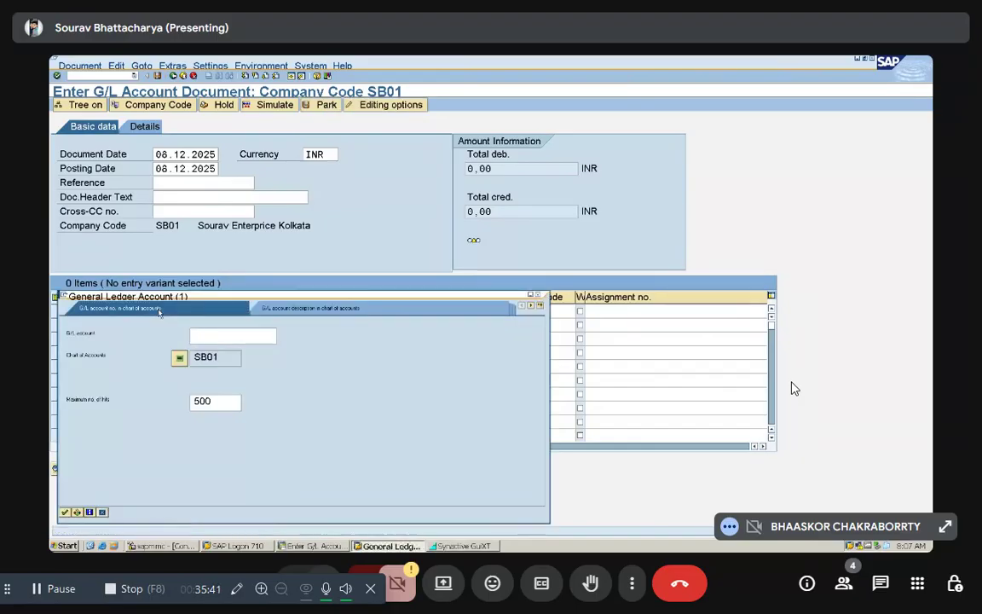
pyautogui.click(64, 512)
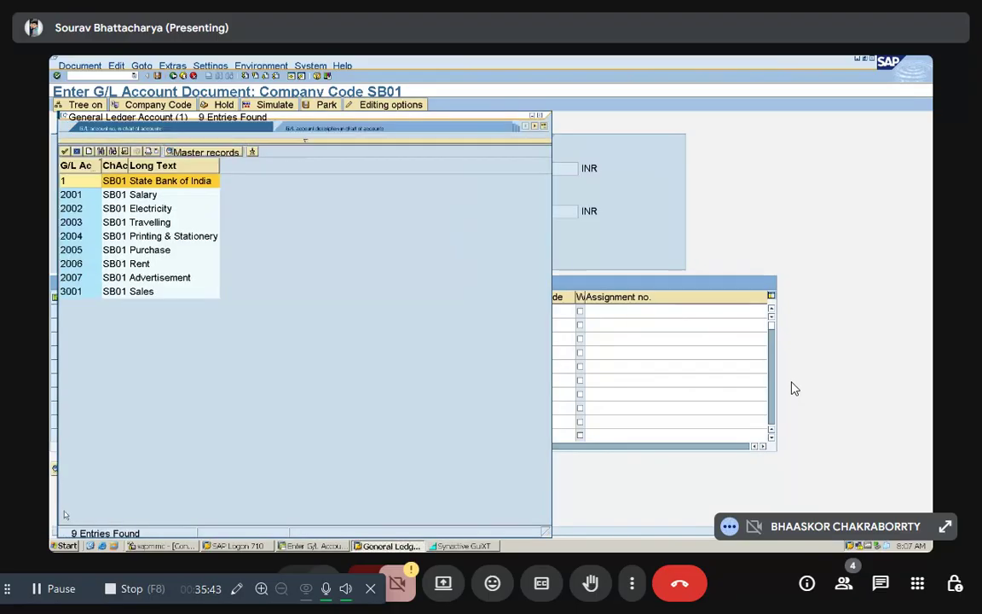
pyautogui.doubleClick(155, 237)
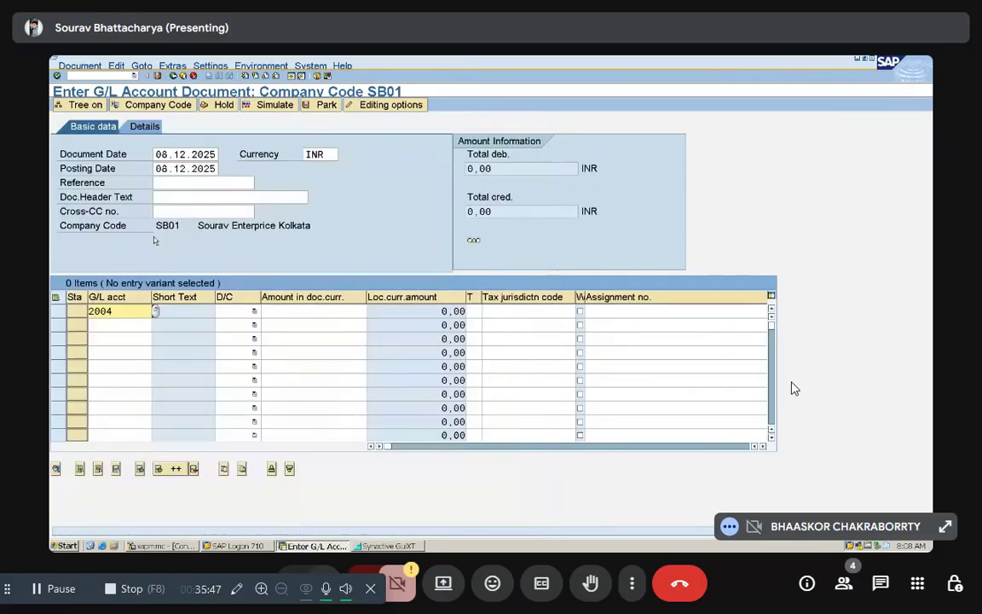
pyautogui.click(246, 314)
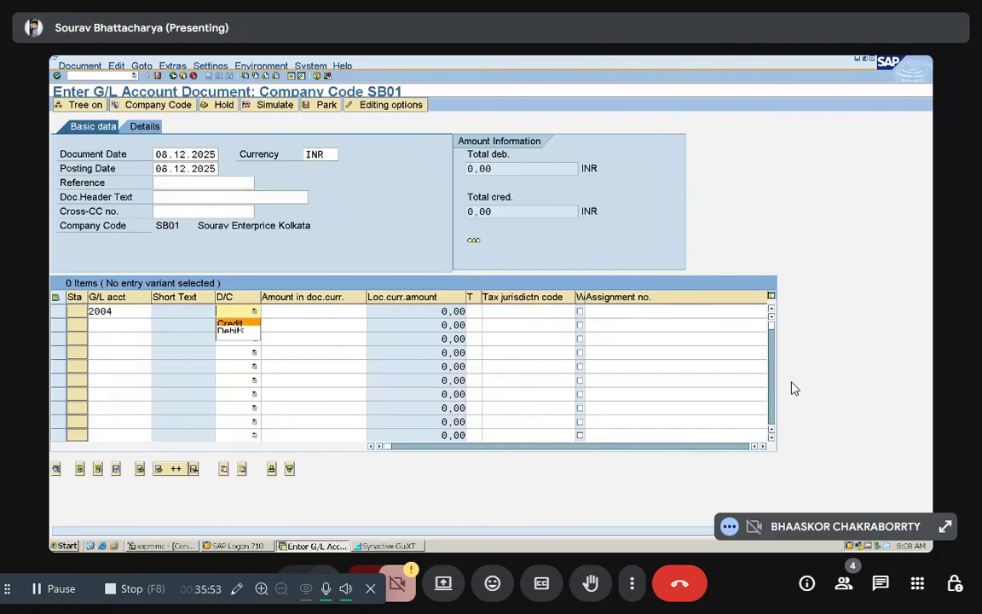
pyautogui.click(235, 332)
pyautogui.click(290, 311)
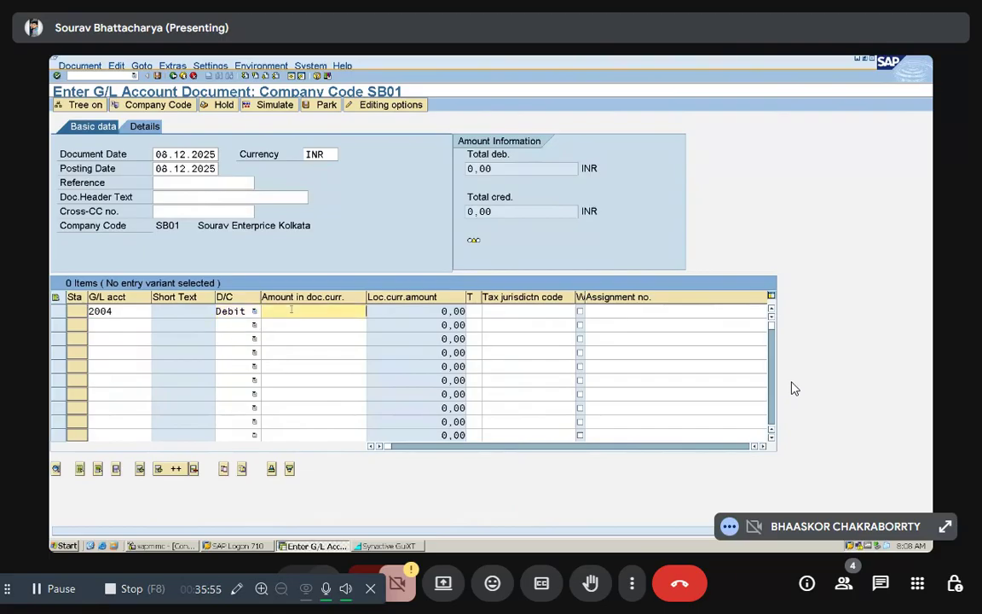
pyautogui.write('5200')
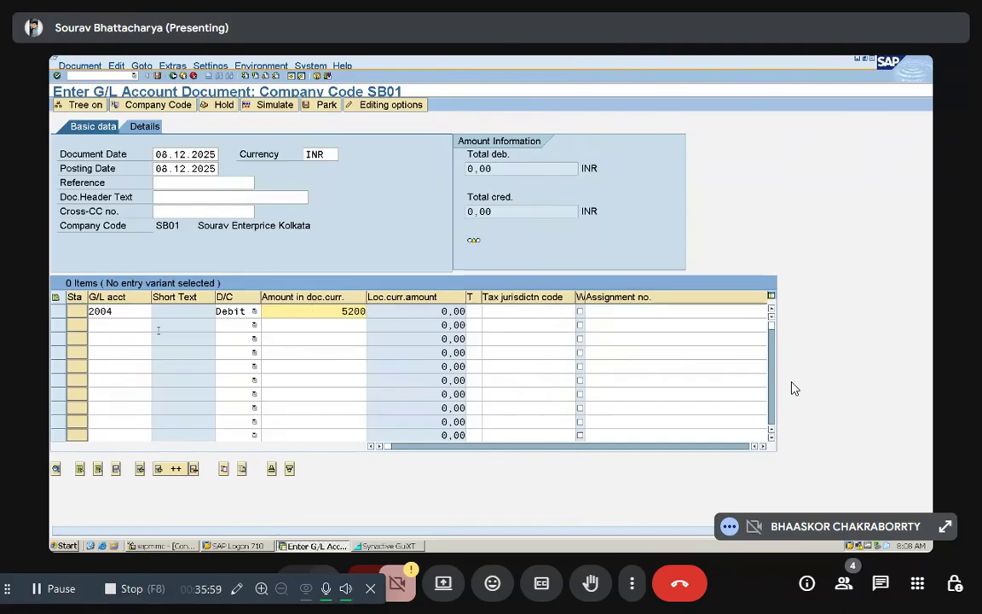
# Step: Enter the second line item as a credit of 5200 on State Bank of India, account 1, and validate the items
pyautogui.click(130, 323)
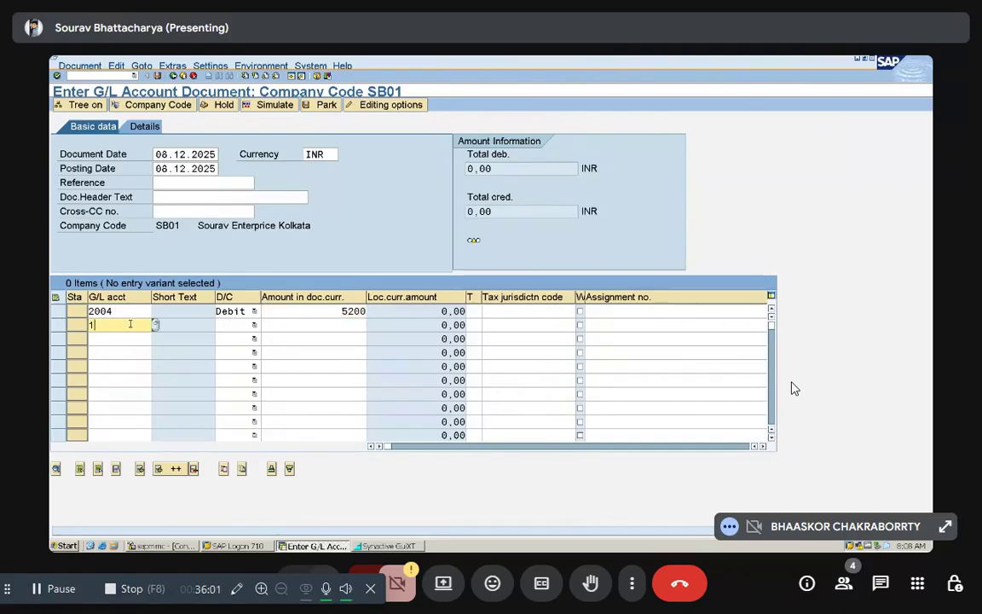
pyautogui.click(241, 325)
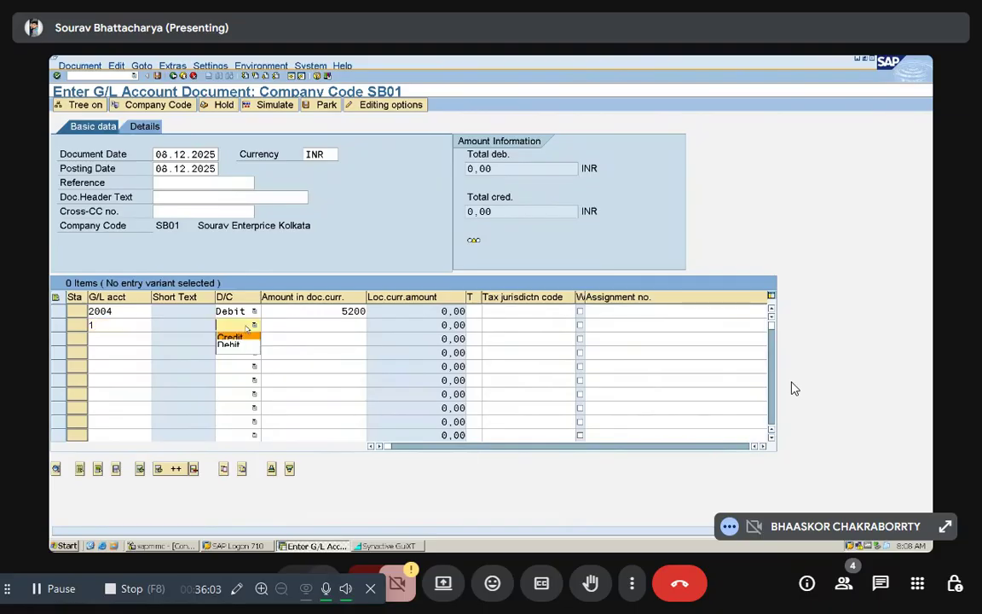
pyautogui.click(242, 337)
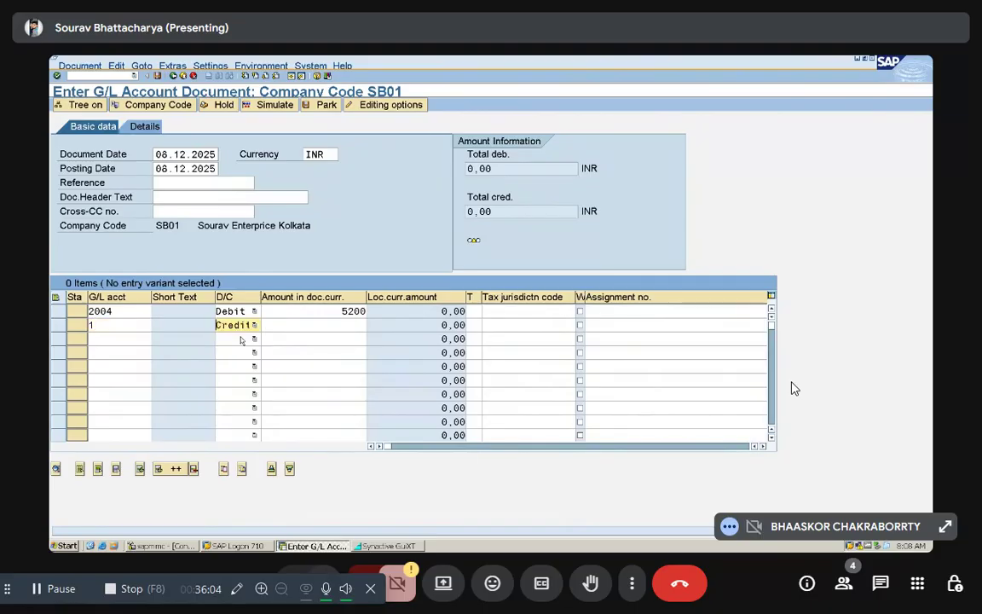
pyautogui.click(347, 323)
pyautogui.write('5200')
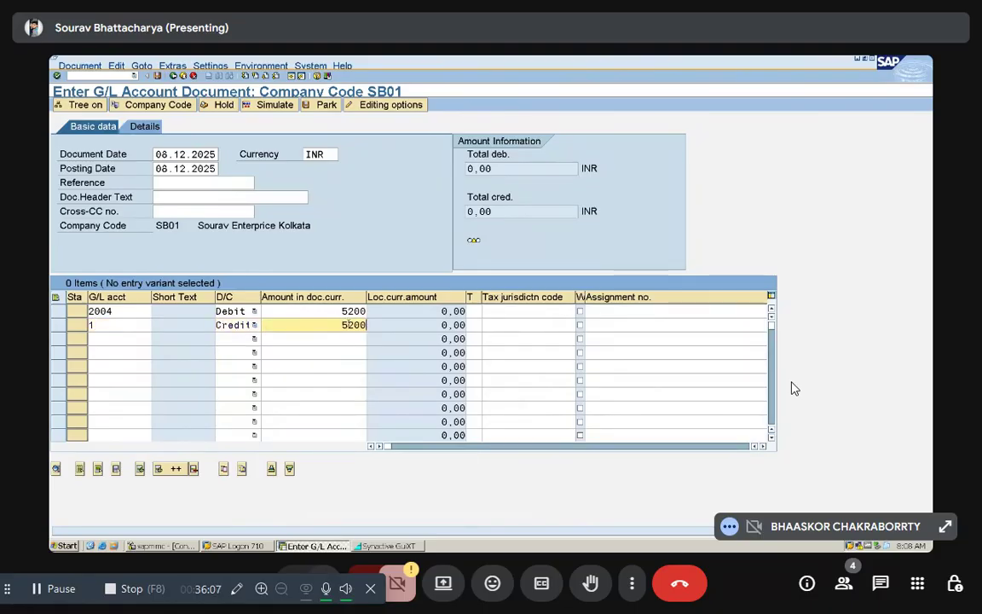
pyautogui.press('Return')
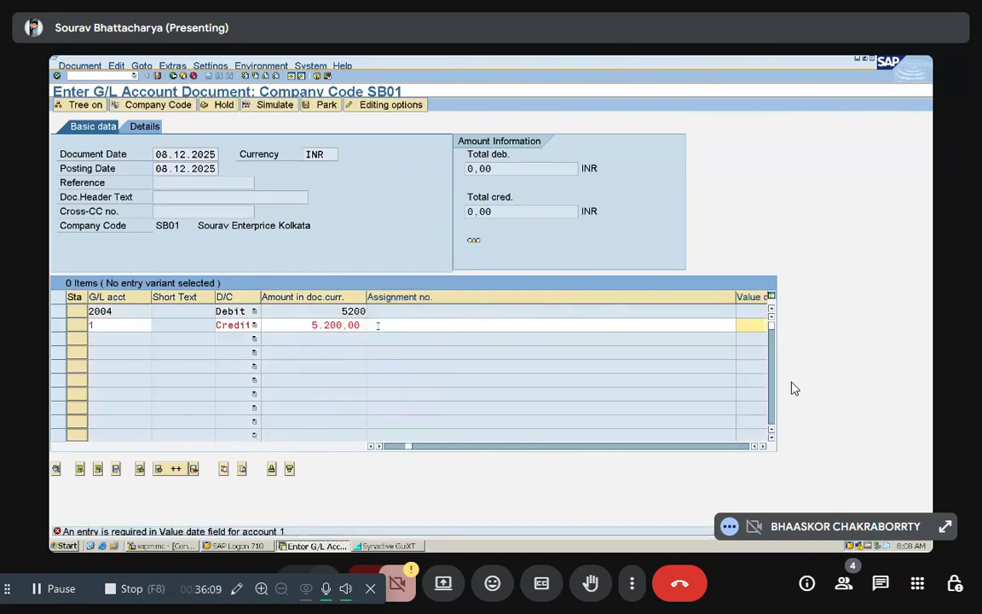
# Step: Fill in the bank credit item's value date as 08.12.2025 and post the printing and stationery document
pyautogui.write('08')
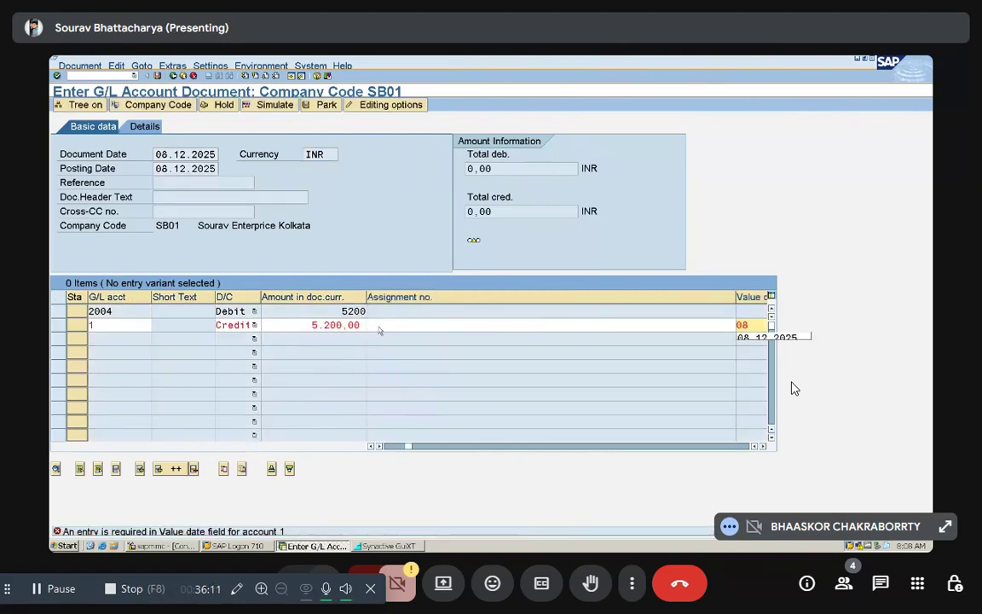
pyautogui.press('Down')
pyautogui.press('Return')
pyautogui.press('Return')
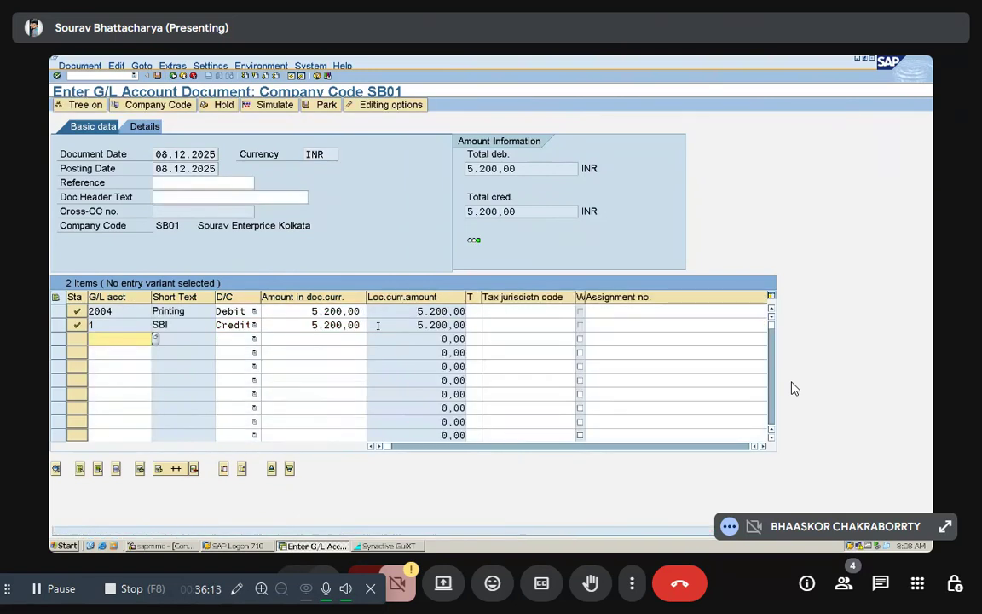
pyautogui.hotkey('ctrl', 's')
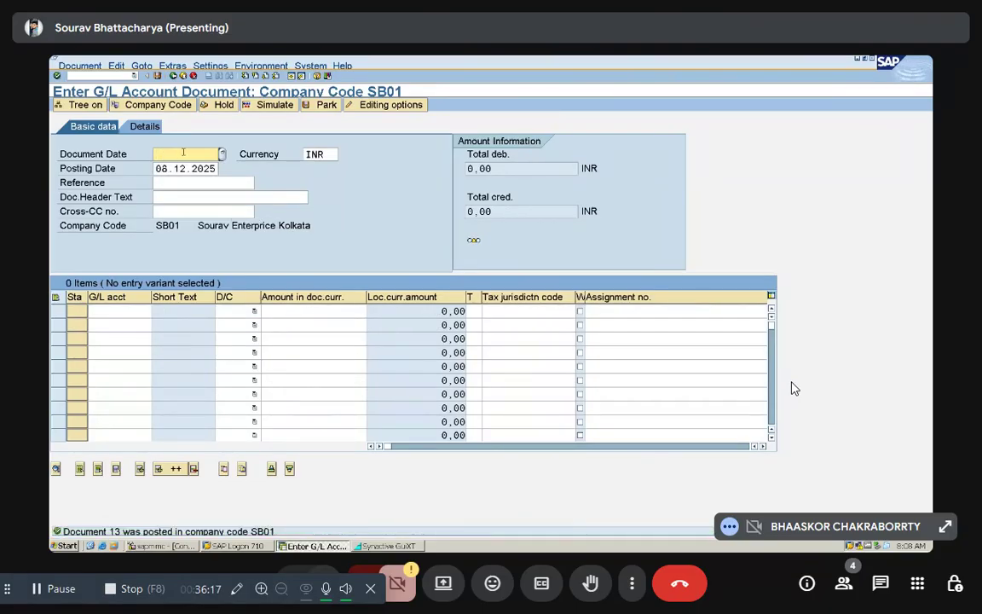
# Step: Set the document date of the new purchase document to 08.12.2025
pyautogui.write('08.12.2025')
pyautogui.press('Return')
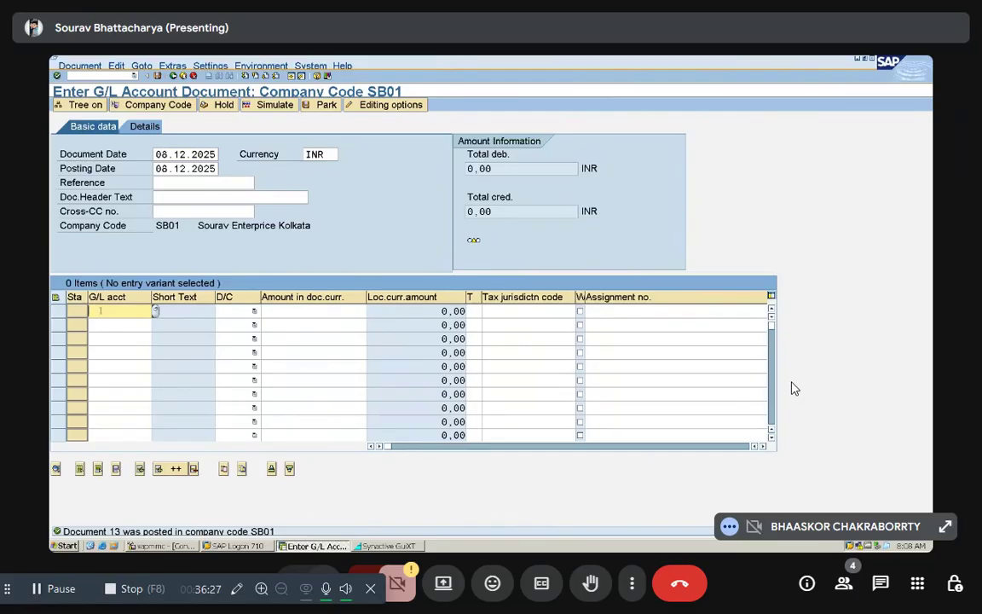
# Step: Enter the first line item as a debit of 250000 on the Purchase account, 2005, picked from the G/L account search
pyautogui.click(157, 312)
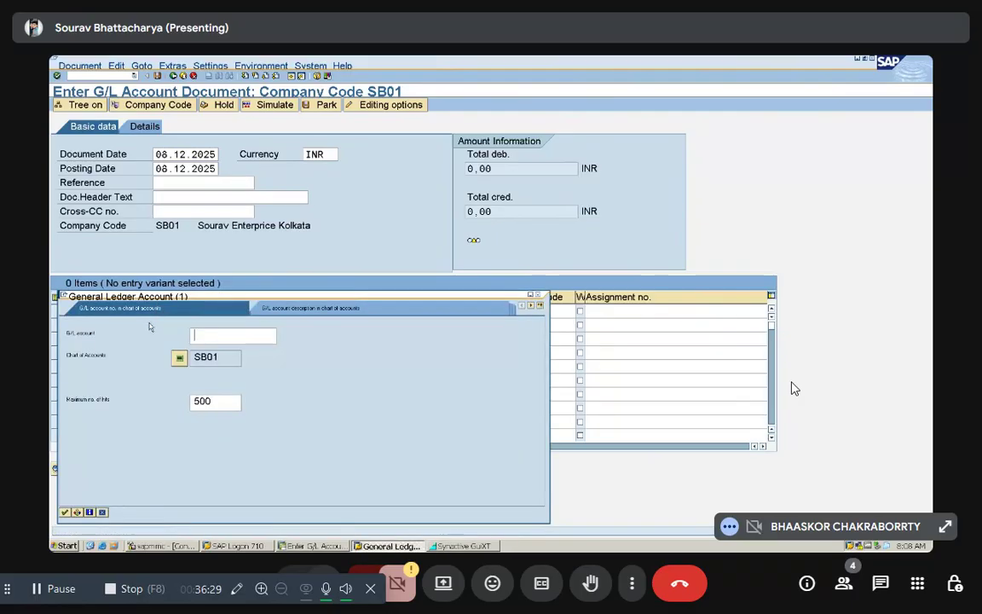
pyautogui.click(65, 511)
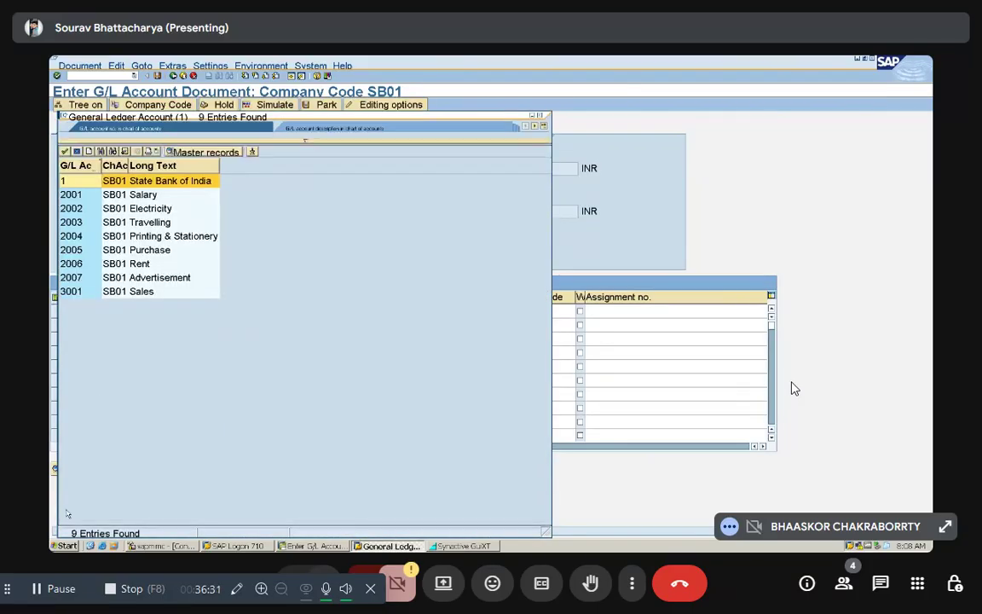
pyautogui.doubleClick(143, 250)
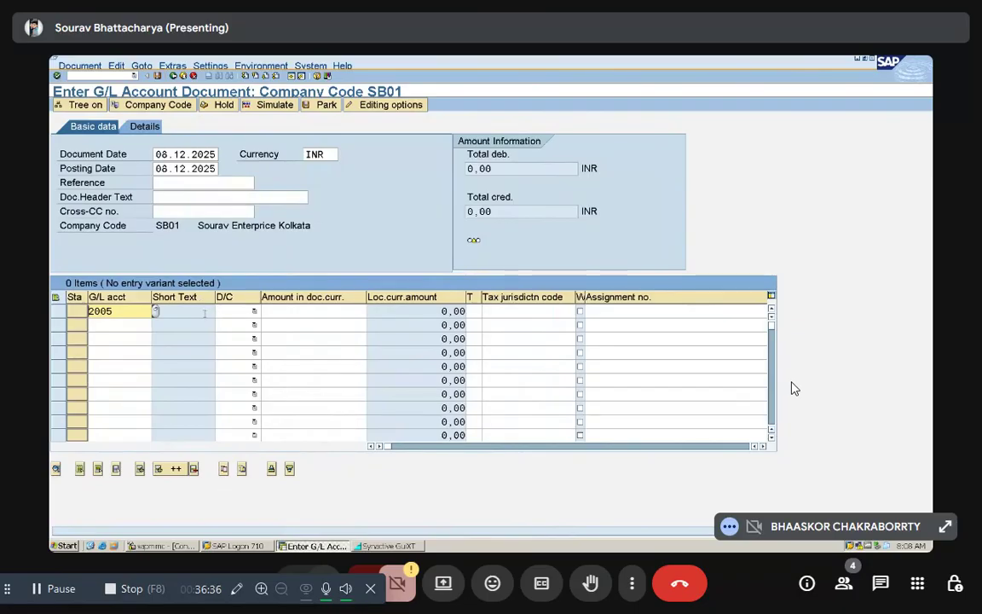
pyautogui.click(254, 311)
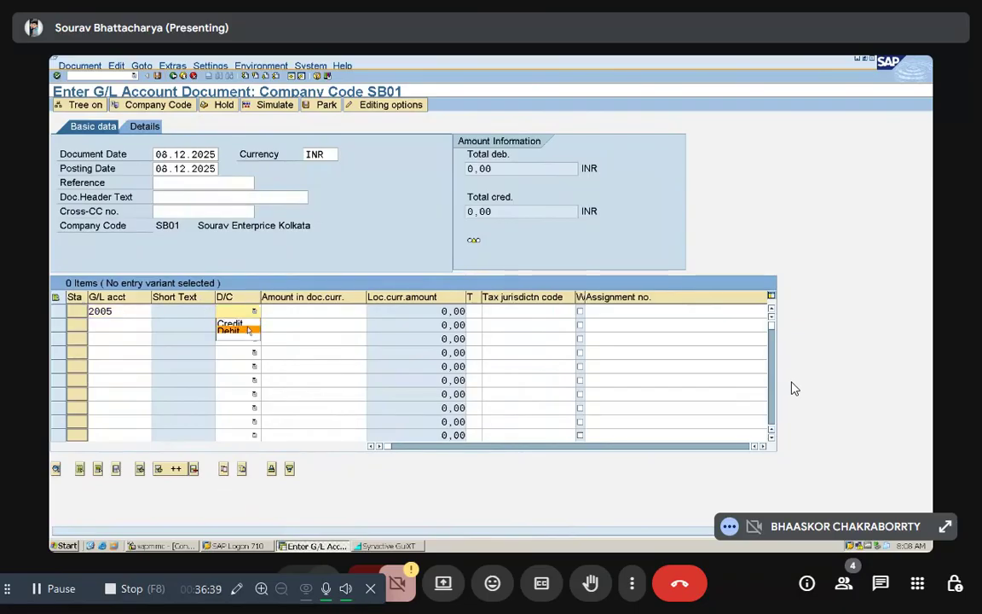
pyautogui.click(229, 331)
pyautogui.click(288, 311)
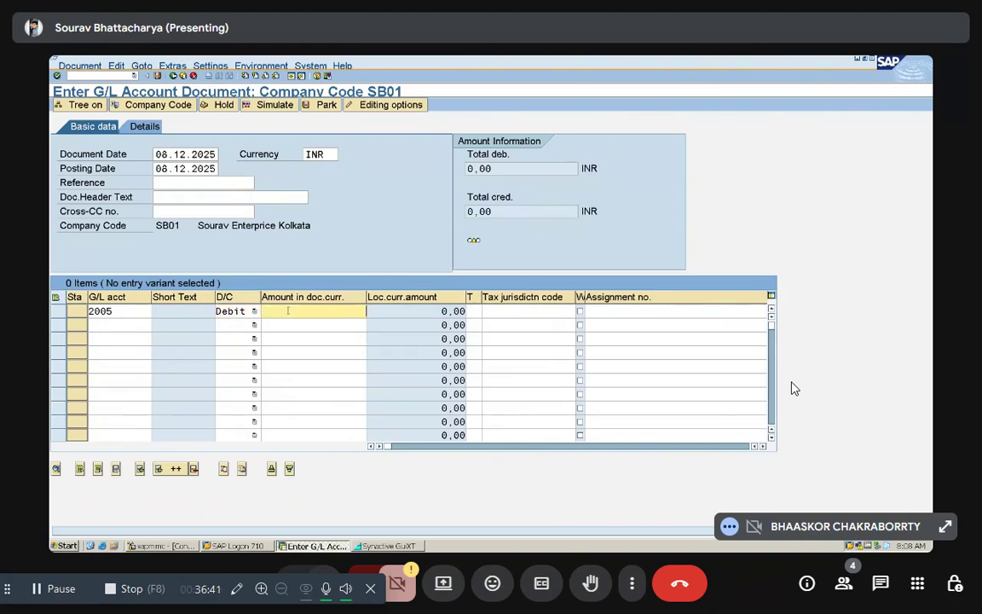
pyautogui.write('250000')
# Step: Enter State Bank of India, account 1, as the second line item's G/L account and open its debit/credit choice
pyautogui.click(124, 325)
pyautogui.write('1')
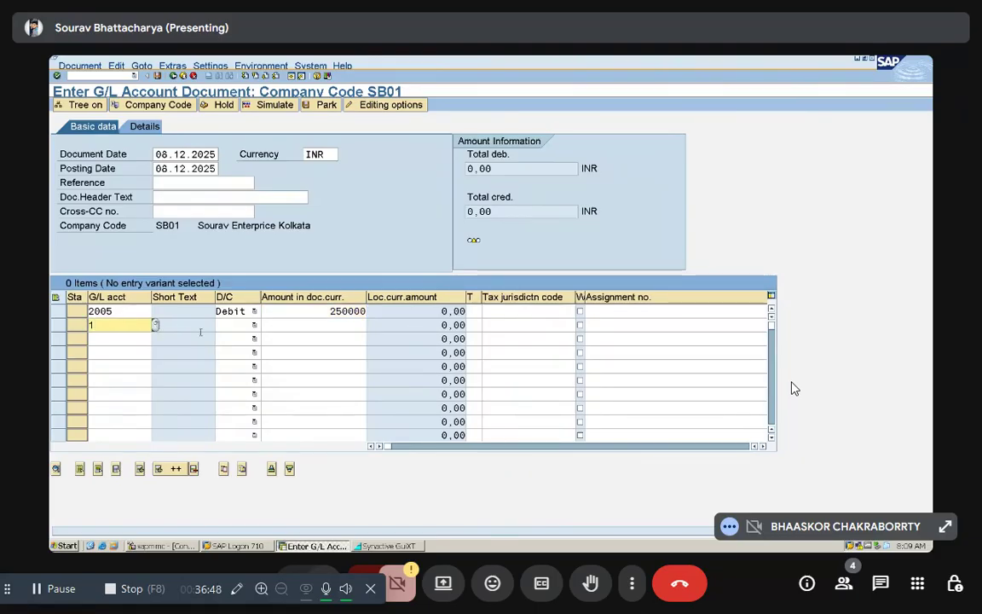
pyautogui.click(241, 327)
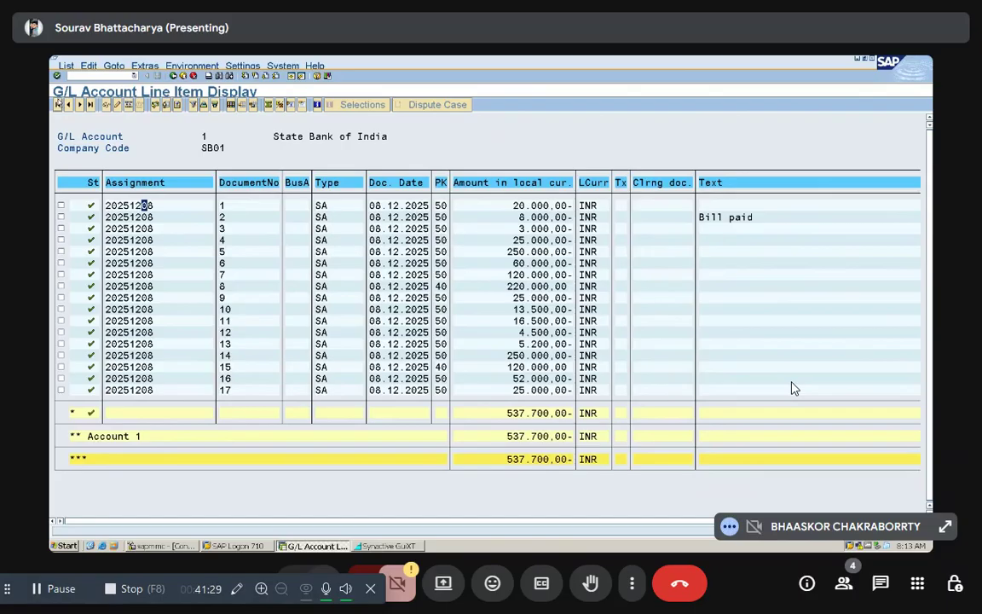
# Step: Leave the State Bank of India line item display, and start entering an /n command in the multi-account line item display
pyautogui.click(172, 76)
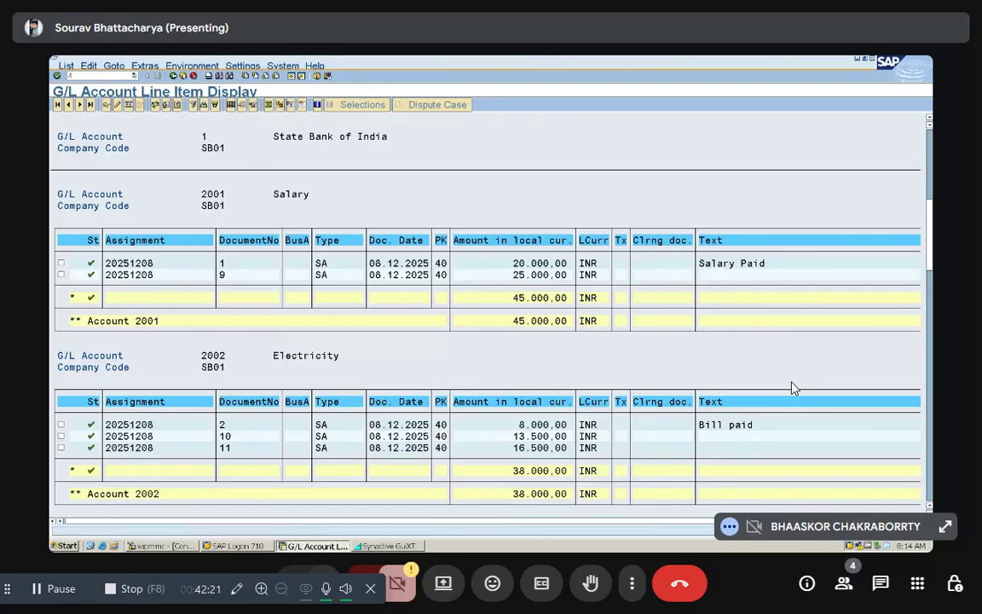
pyautogui.write('n')
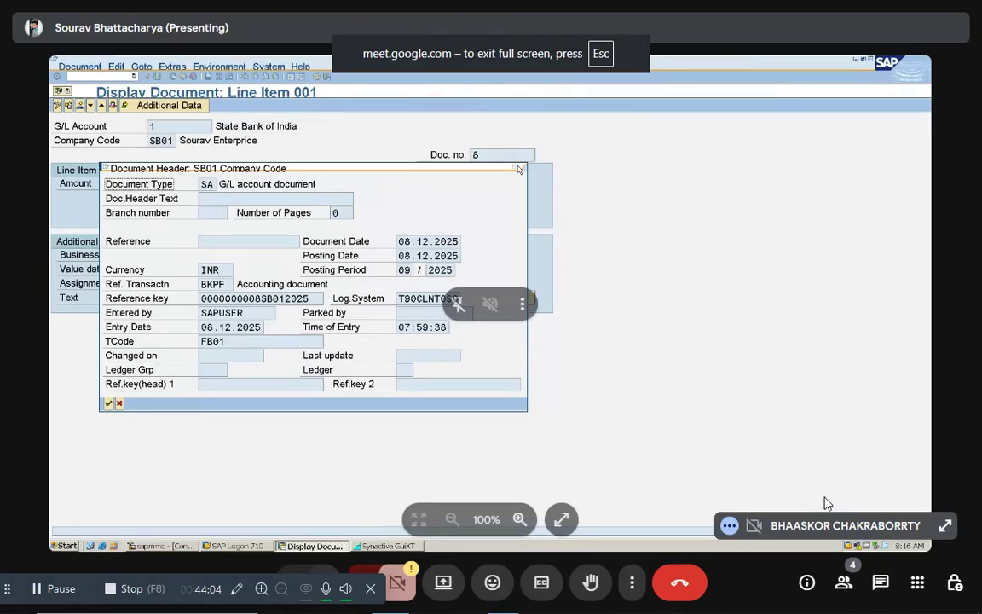
# Step: Leave the Google Meet call
pyautogui.click(679, 586)
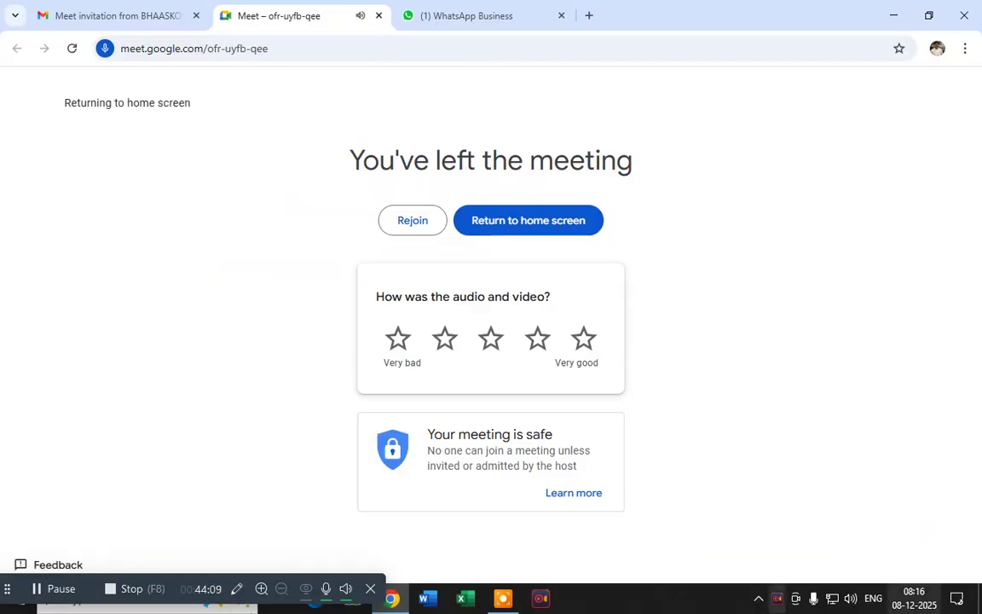